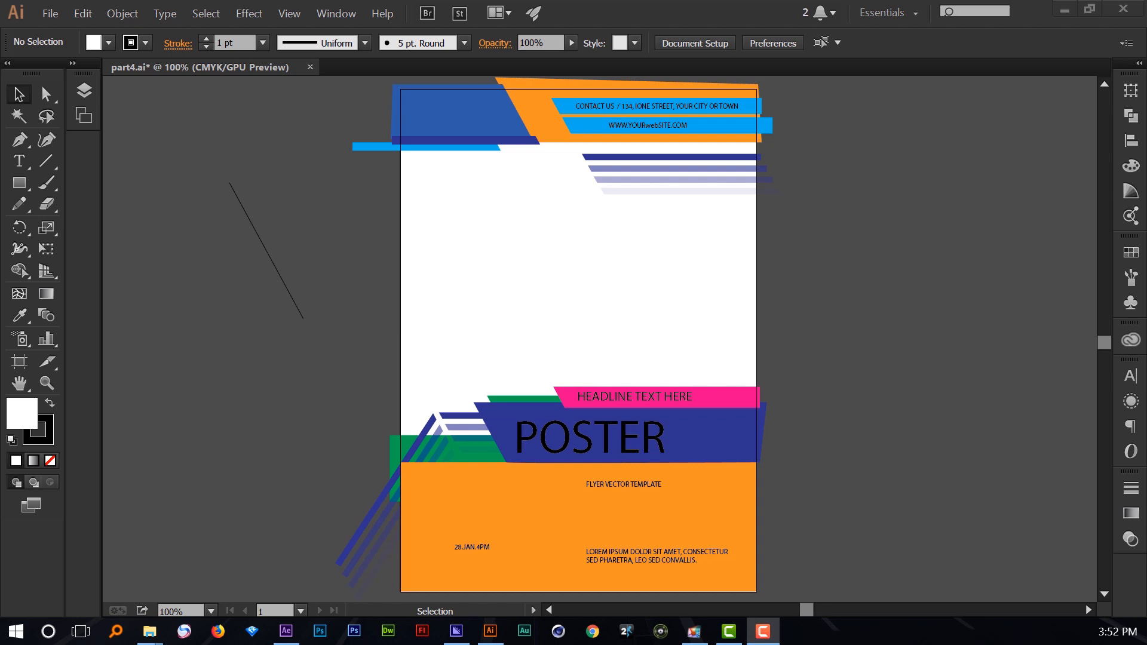
# Place the color-02.jpg swatch image beside the poster artboard, nudge it slightly down and deselect it.
pyautogui.moveTo(1141, 71); pyautogui.dragTo(863, 326)
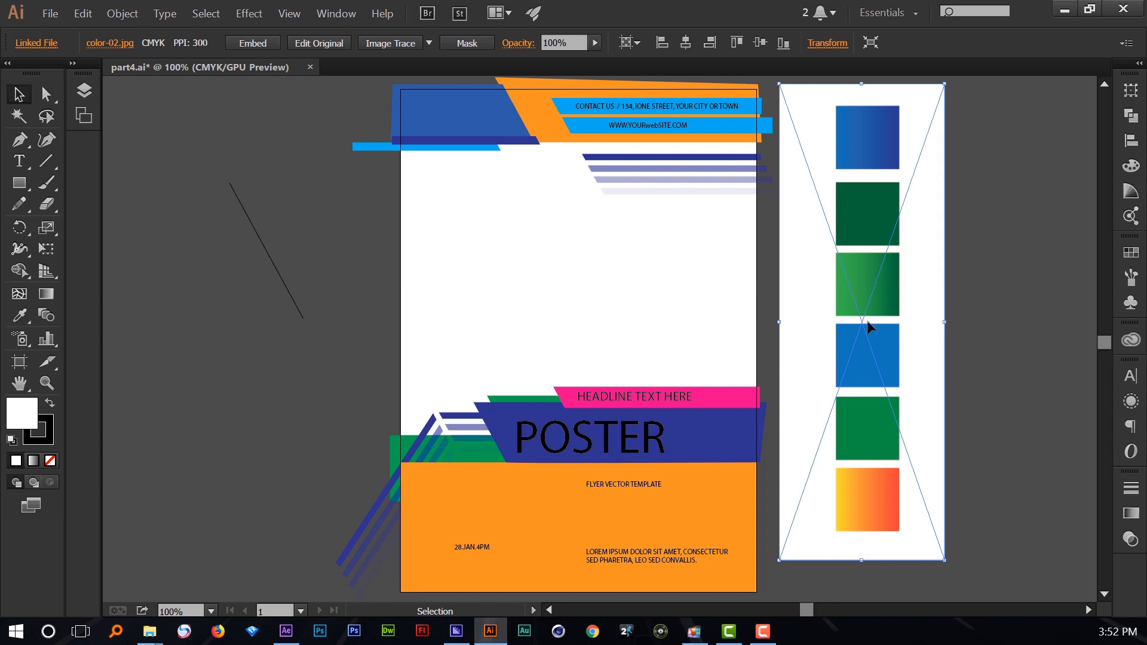
pyautogui.moveTo(894, 196); pyautogui.dragTo(895, 211)
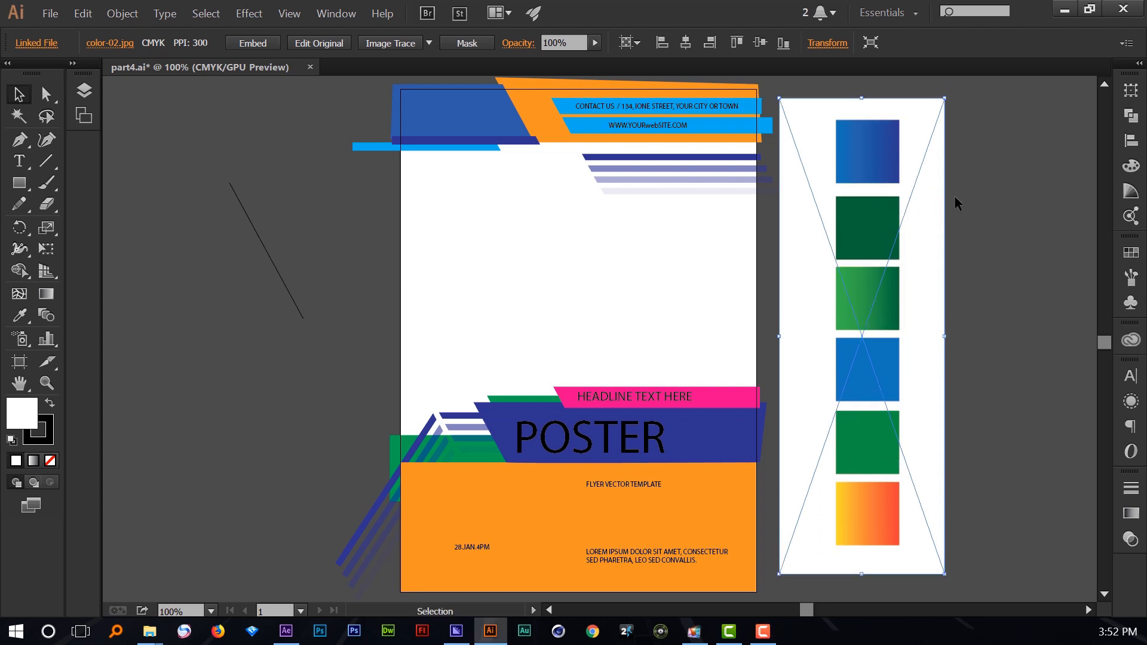
pyautogui.click(992, 202)
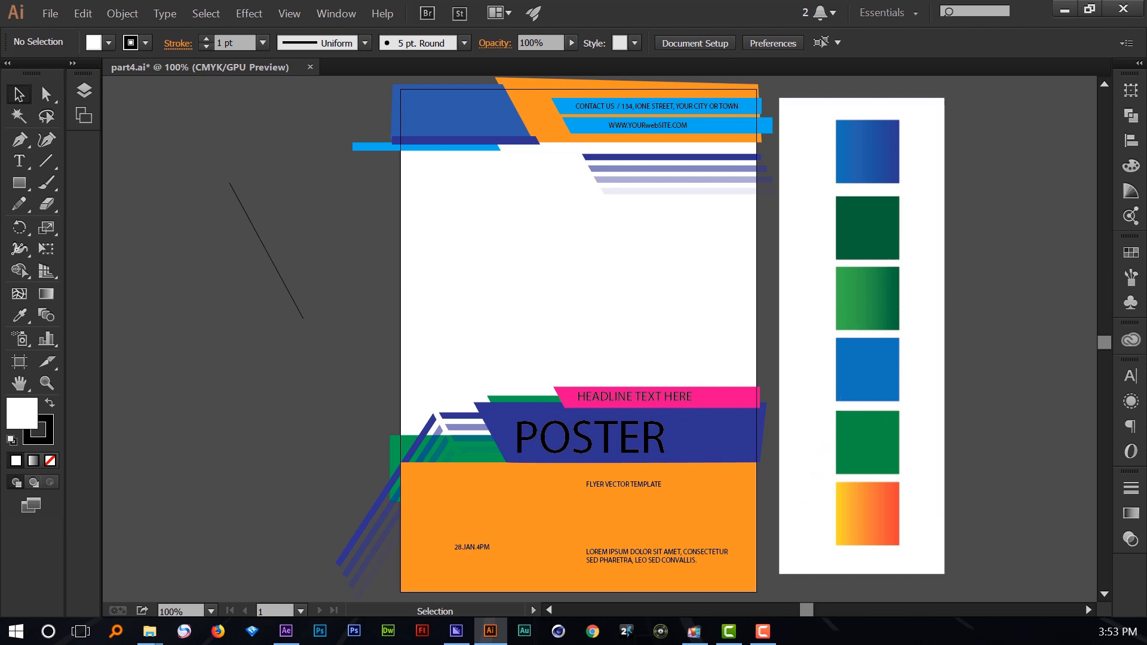
pyautogui.click(694, 631)
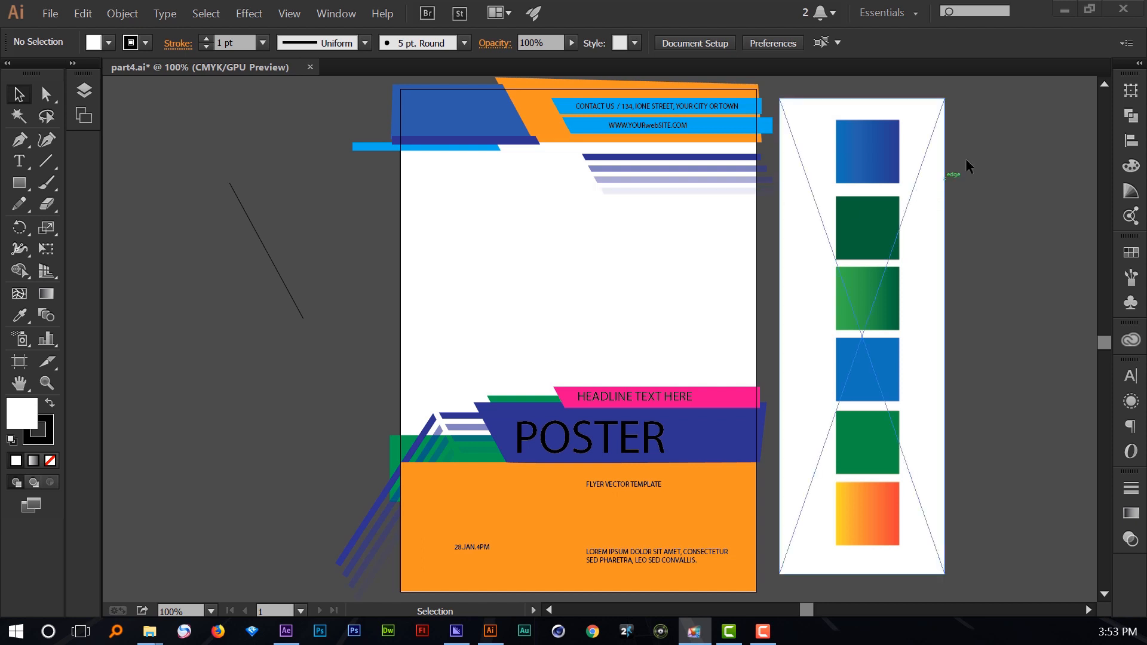
# Draw a wide rectangle just above the blue gradient swatch, about as wide as the swatch.
pyautogui.scroll(1, 975, 137)
pyautogui.scroll(1, 974, 137)
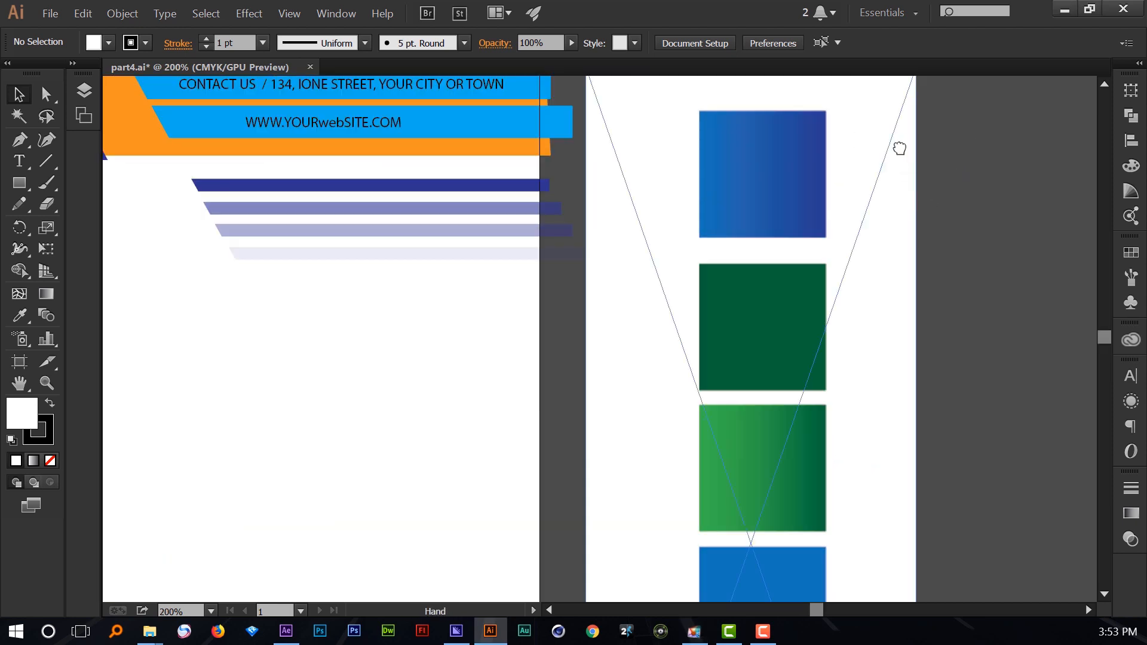
pyautogui.scroll(3, 825, 231)
pyautogui.scroll(1, 820, 226)
pyautogui.scroll(1, 839, 249)
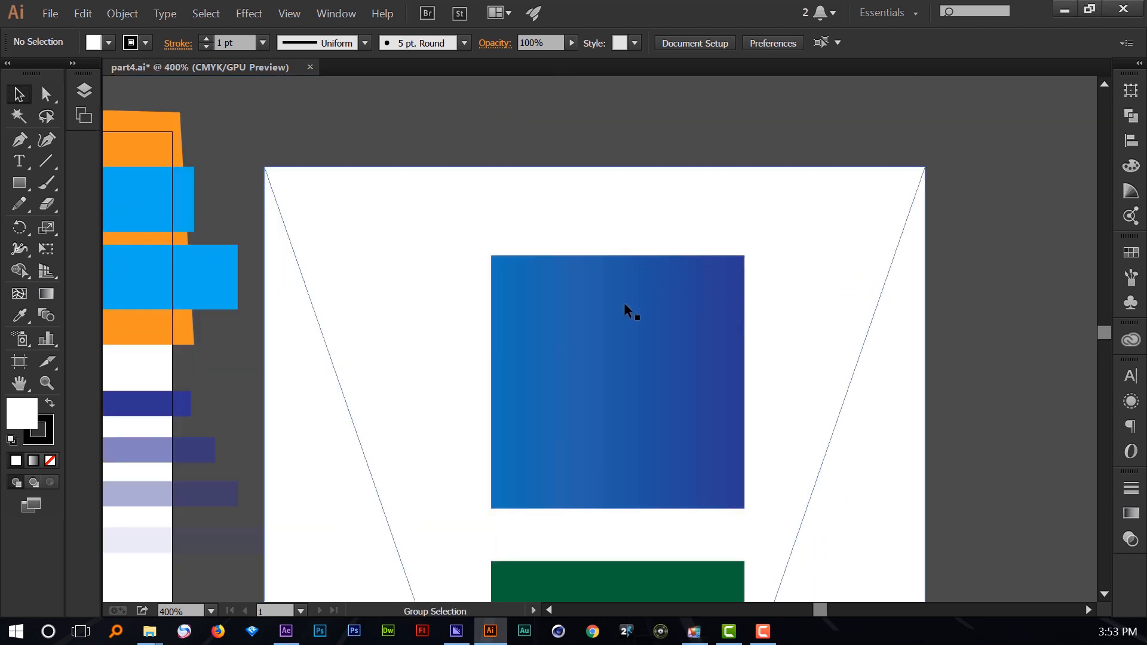
pyautogui.scroll(1, 627, 312)
pyautogui.moveTo(668, 396); pyautogui.dragTo(647, 313)
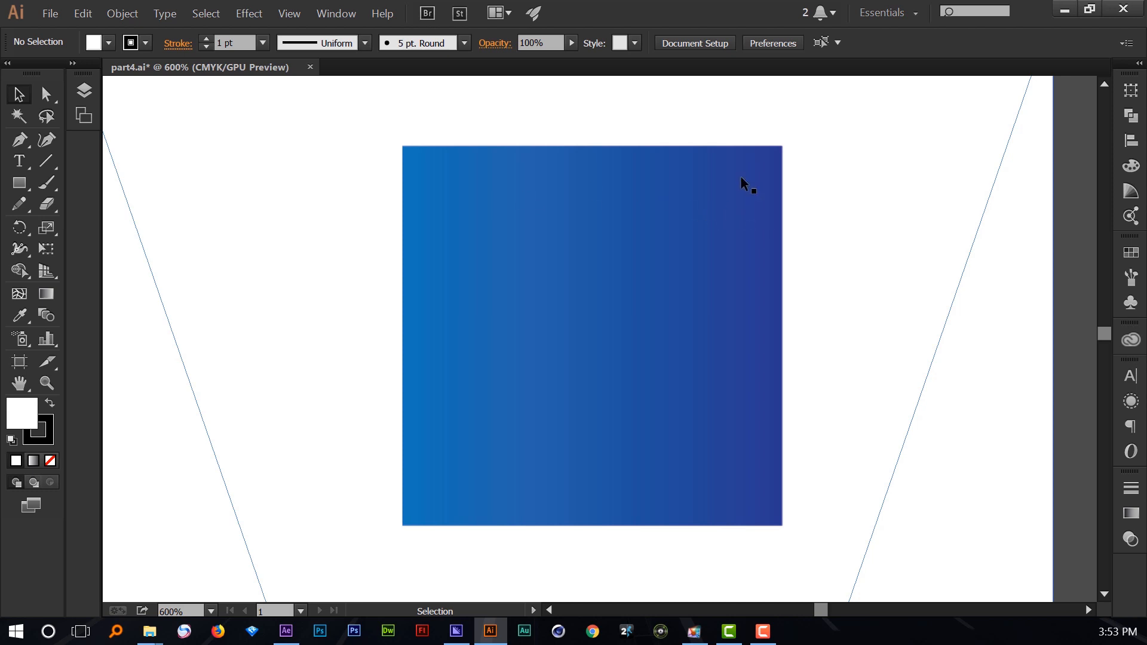
pyautogui.press('space')
pyautogui.moveTo(718, 191); pyautogui.dragTo(694, 293)
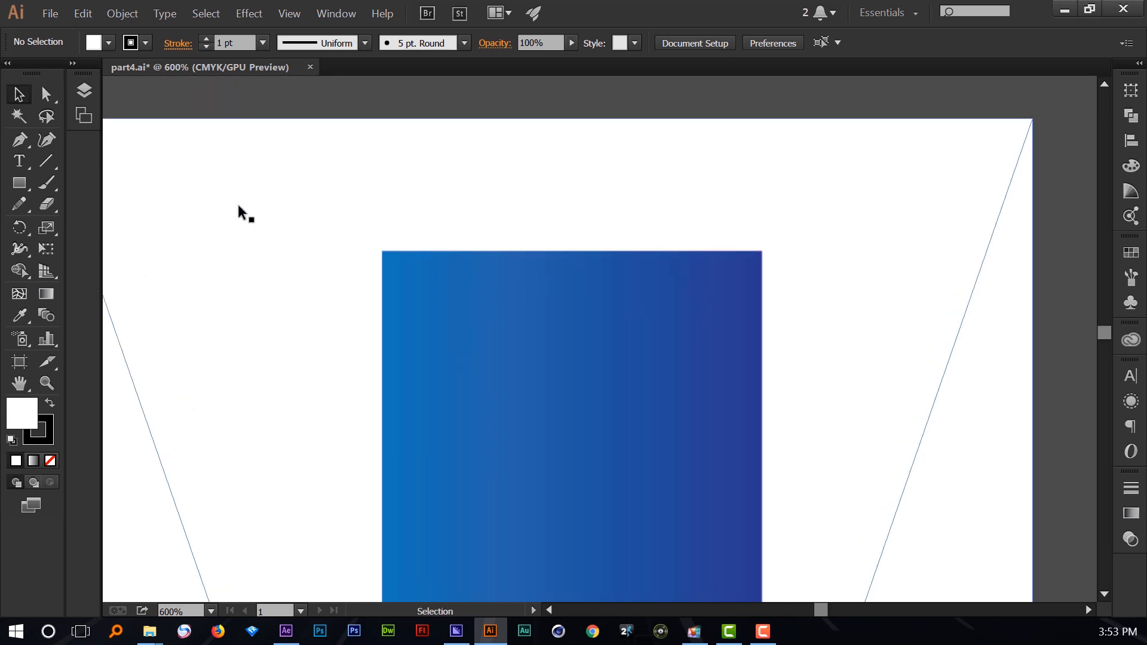
pyautogui.click(20, 183)
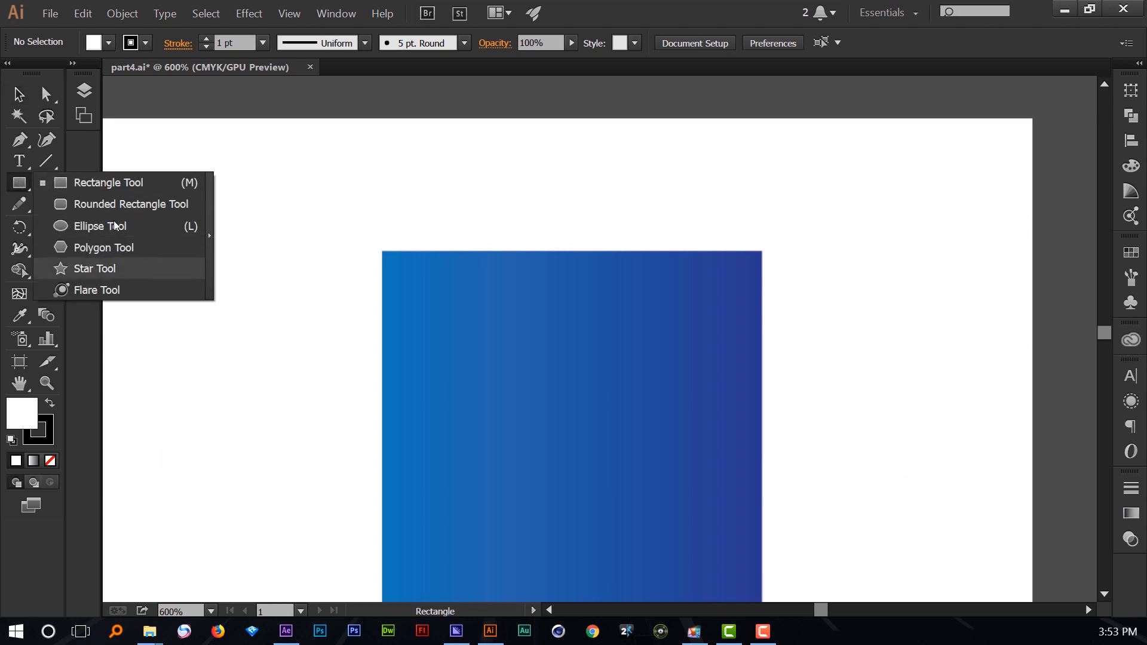
pyautogui.click(109, 183)
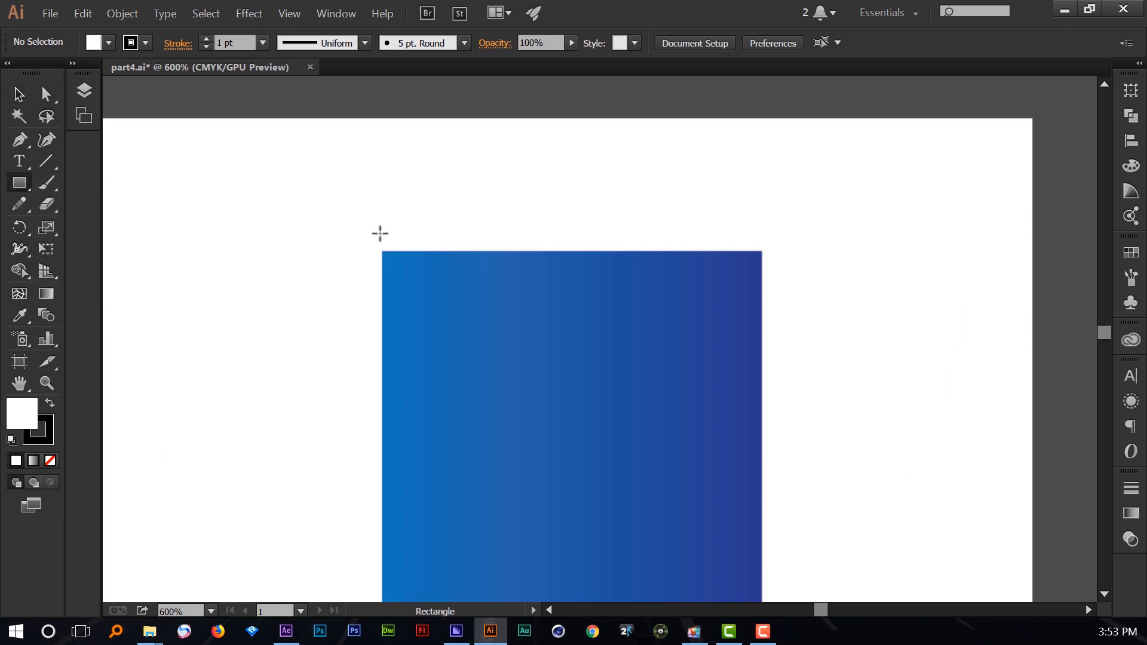
pyautogui.moveTo(381, 235); pyautogui.dragTo(757, 119)
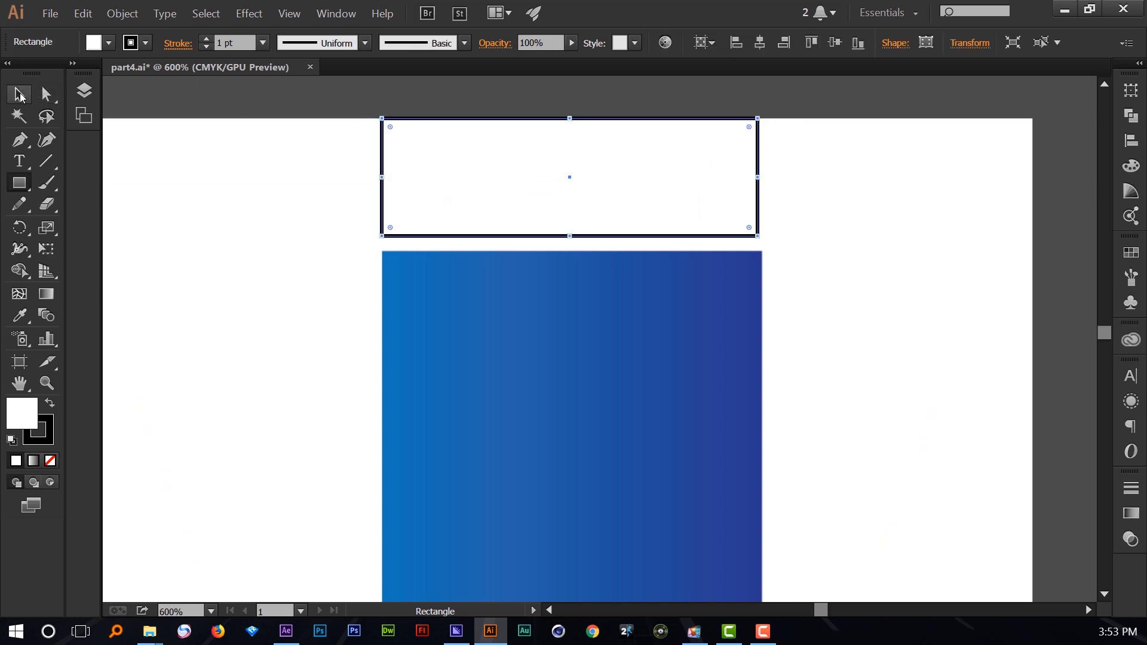
pyautogui.click(20, 96)
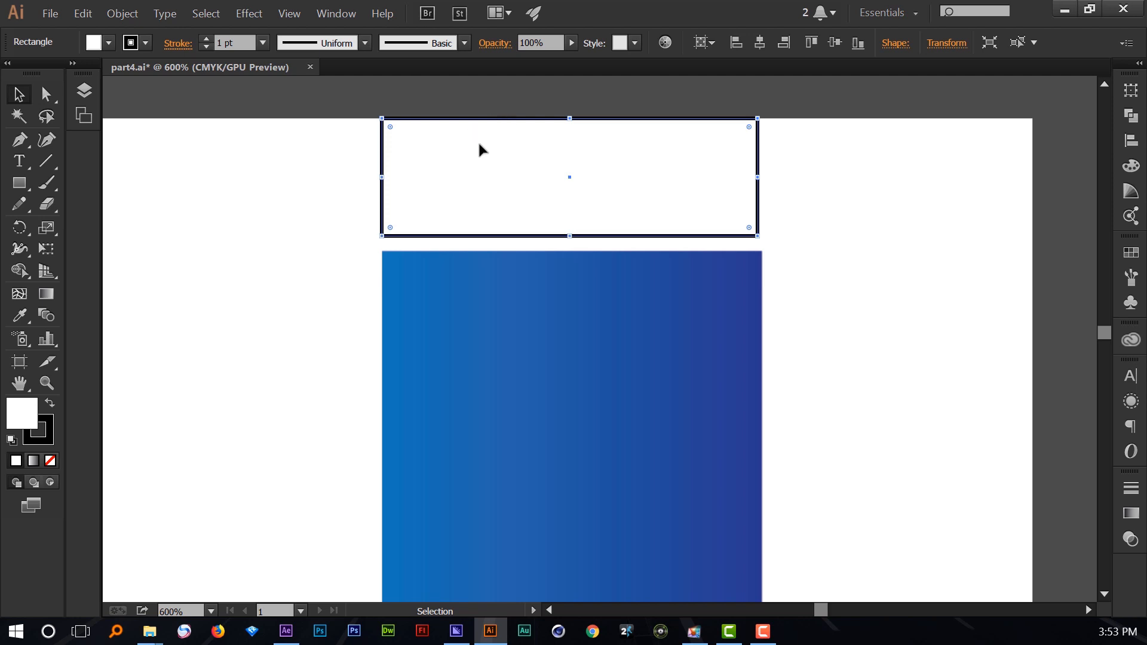
# Swap the rectangle's fill and stroke to get a black fill, and move it over the blue swatch's upper edge.
pyautogui.click(50, 403)
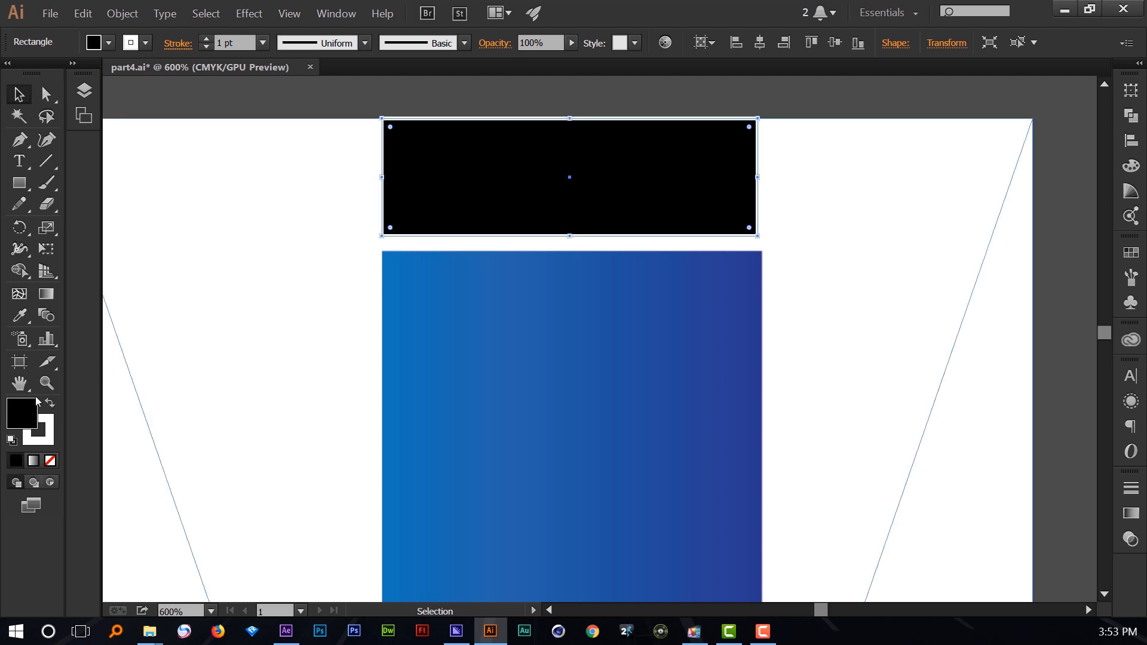
pyautogui.moveTo(594, 182); pyautogui.dragTo(609, 199)
pyautogui.click(614, 303)
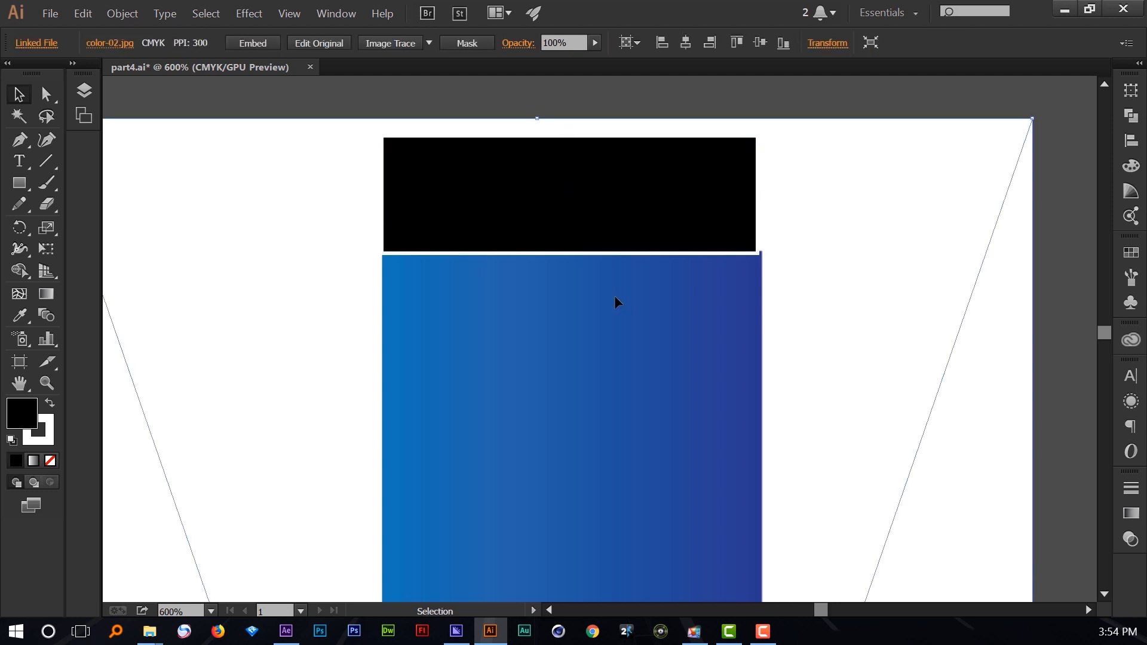
pyautogui.click(684, 215)
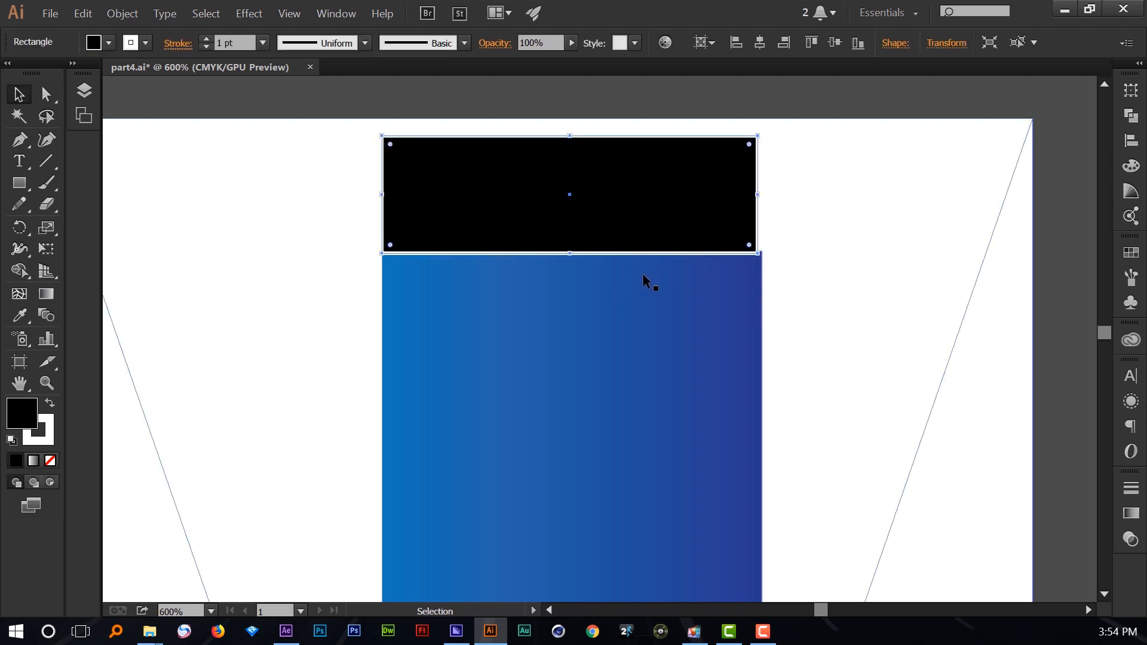
pyautogui.moveTo(602, 205); pyautogui.dragTo(653, 259)
pyautogui.click(557, 404)
pyautogui.scroll(3, 443, 314)
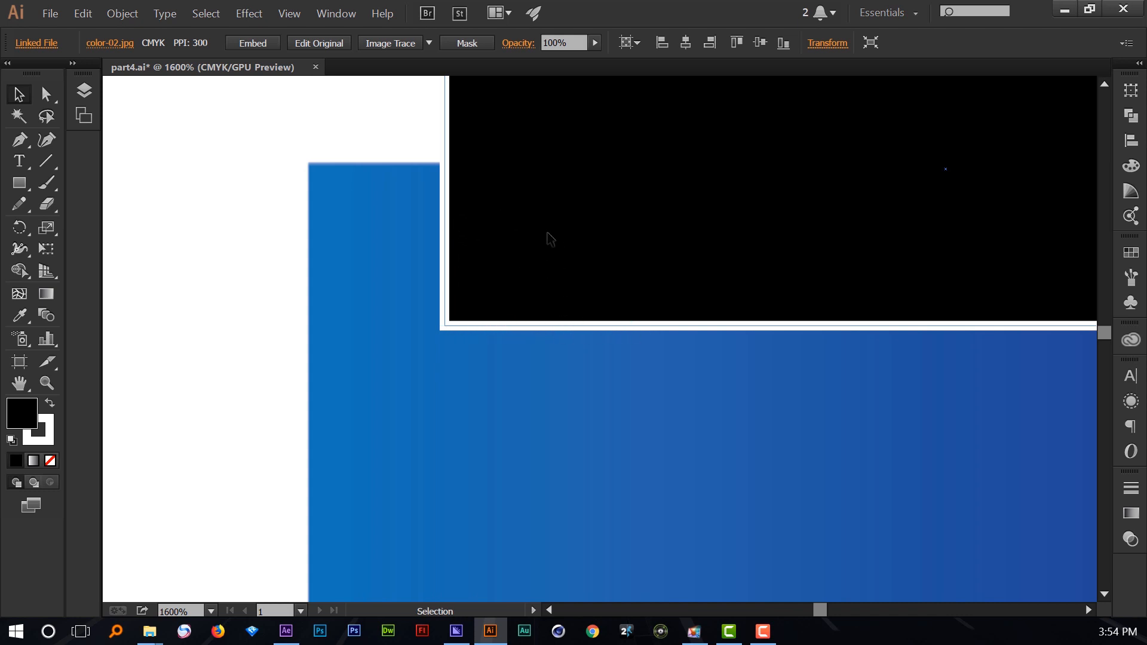
# Remove the white stroke from the black rectangle.
pyautogui.click(552, 251)
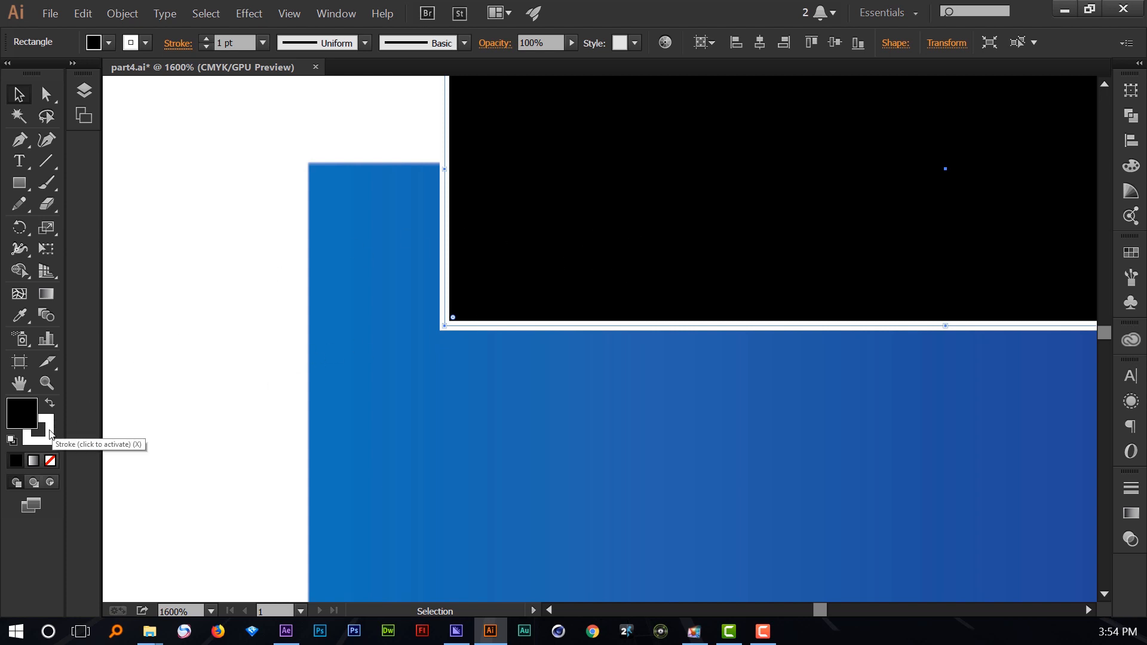
pyautogui.click(51, 433)
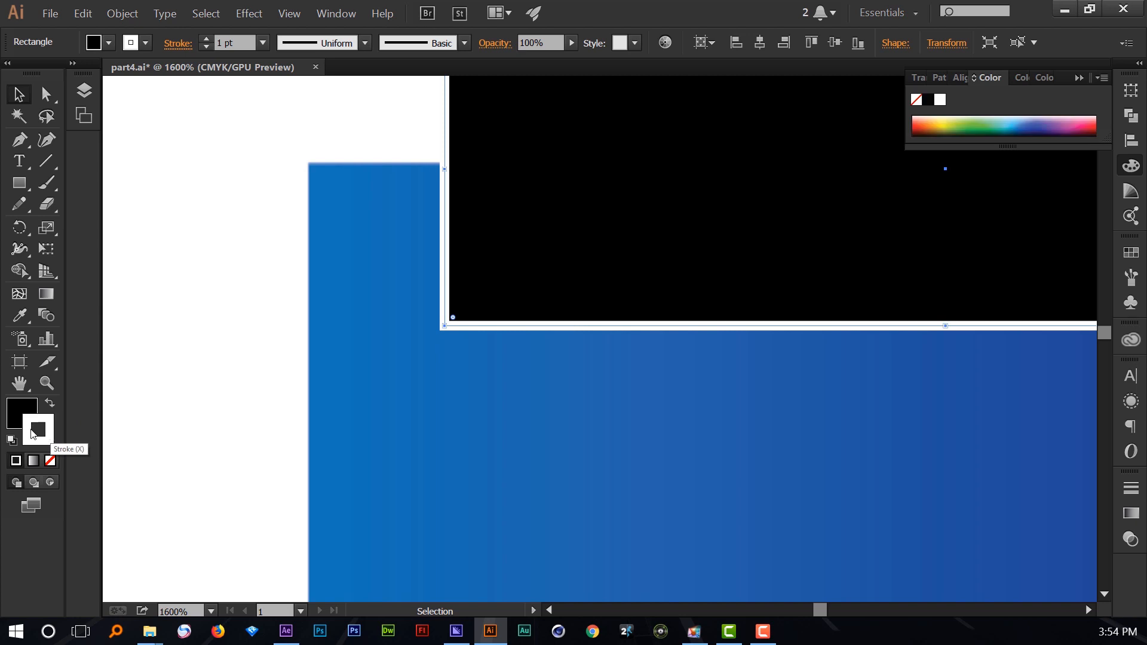
pyautogui.click(50, 460)
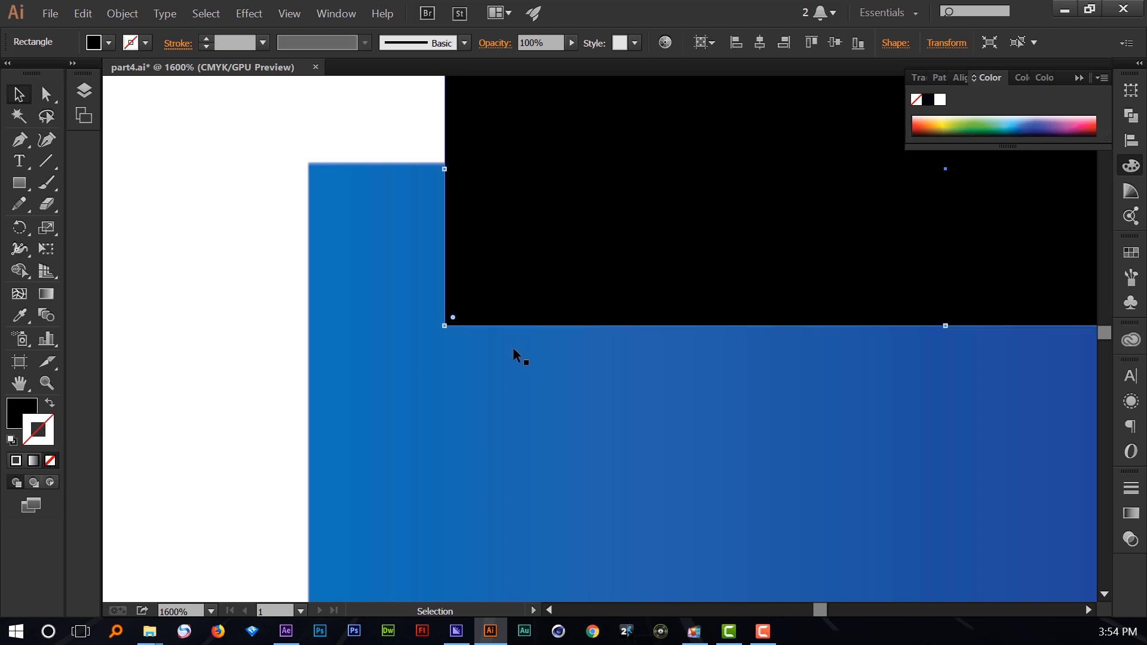
pyautogui.click(300, 302)
pyautogui.click(476, 335)
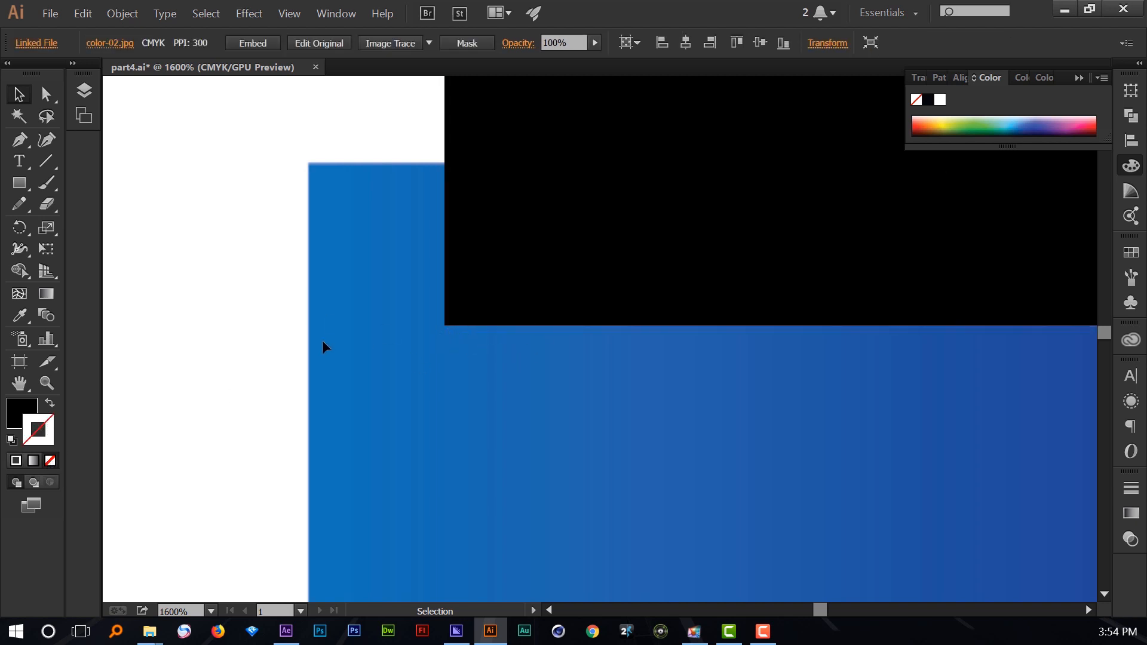
# Select the black rectangle again and make its fill the active attribute.
pyautogui.click(543, 284)
pyautogui.hotkey('ctrl', '-')
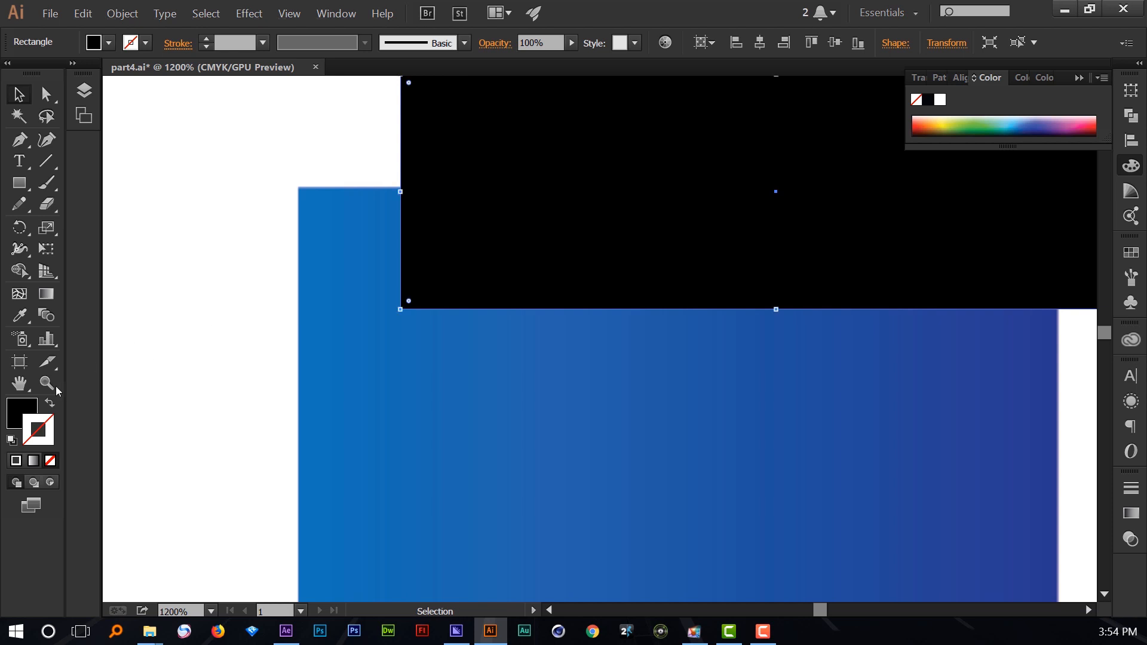
pyautogui.click(28, 421)
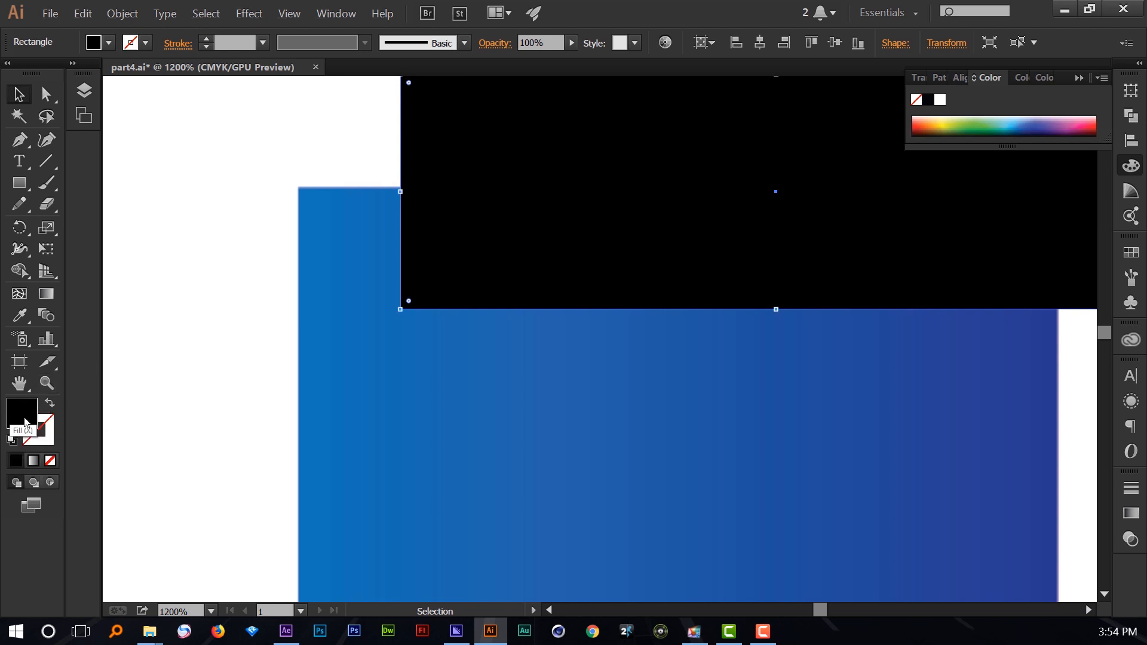
pyautogui.click(45, 432)
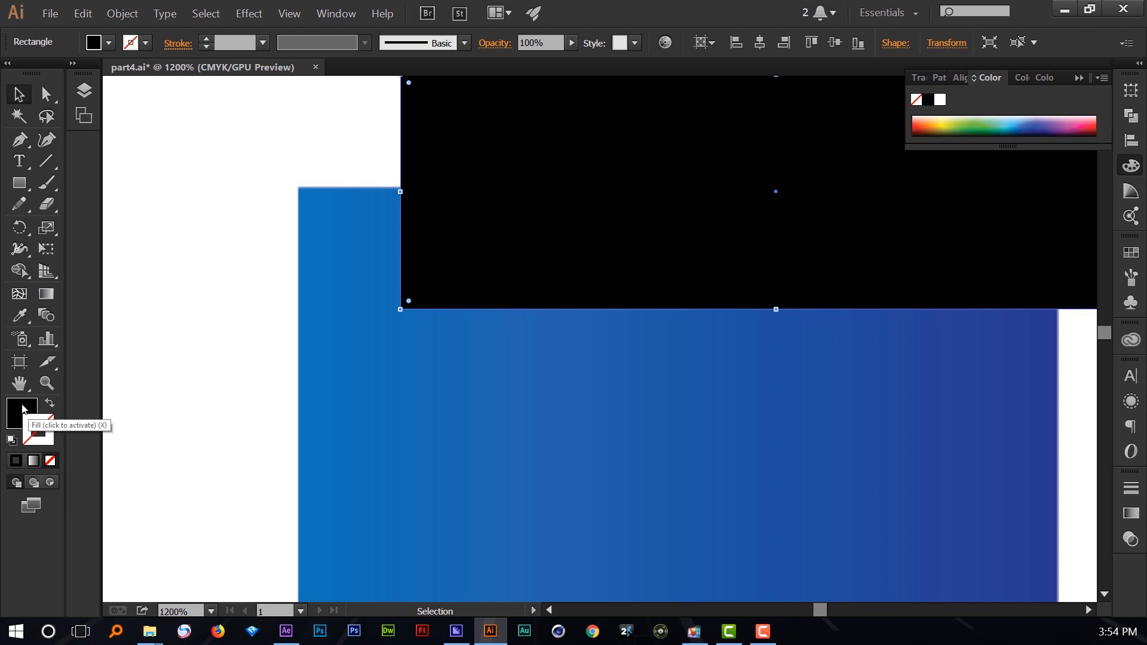
pyautogui.click(20, 411)
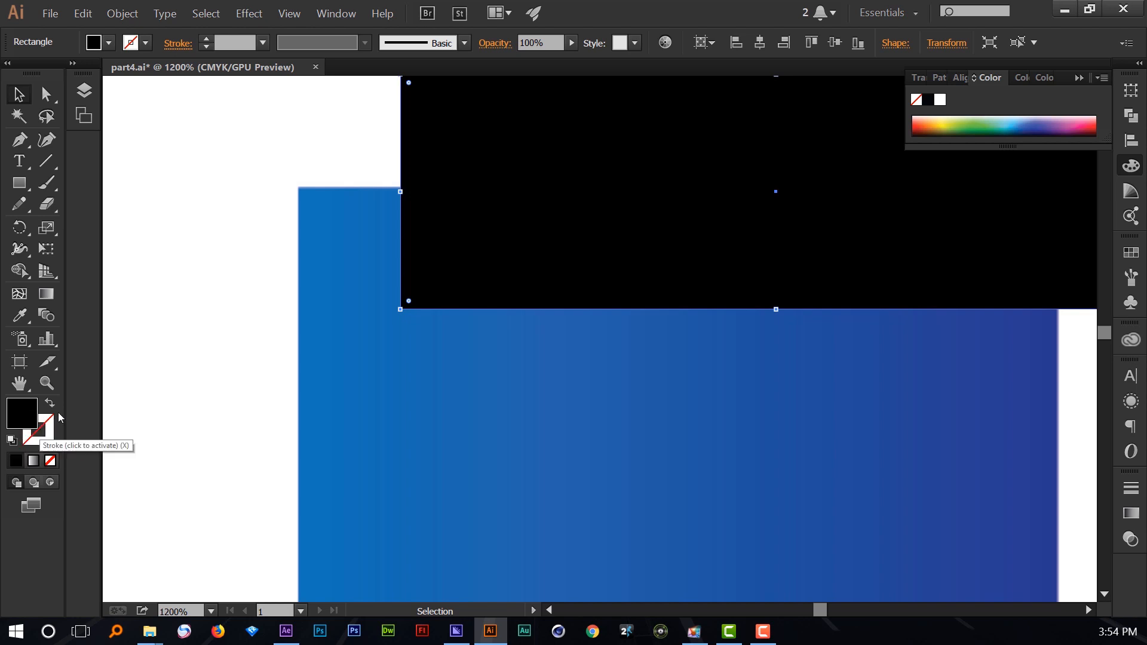
# Align the black rectangle with the blue swatch's upper edge and widen it to match the swatch's width.
pyautogui.scroll(-2, 394, 265)
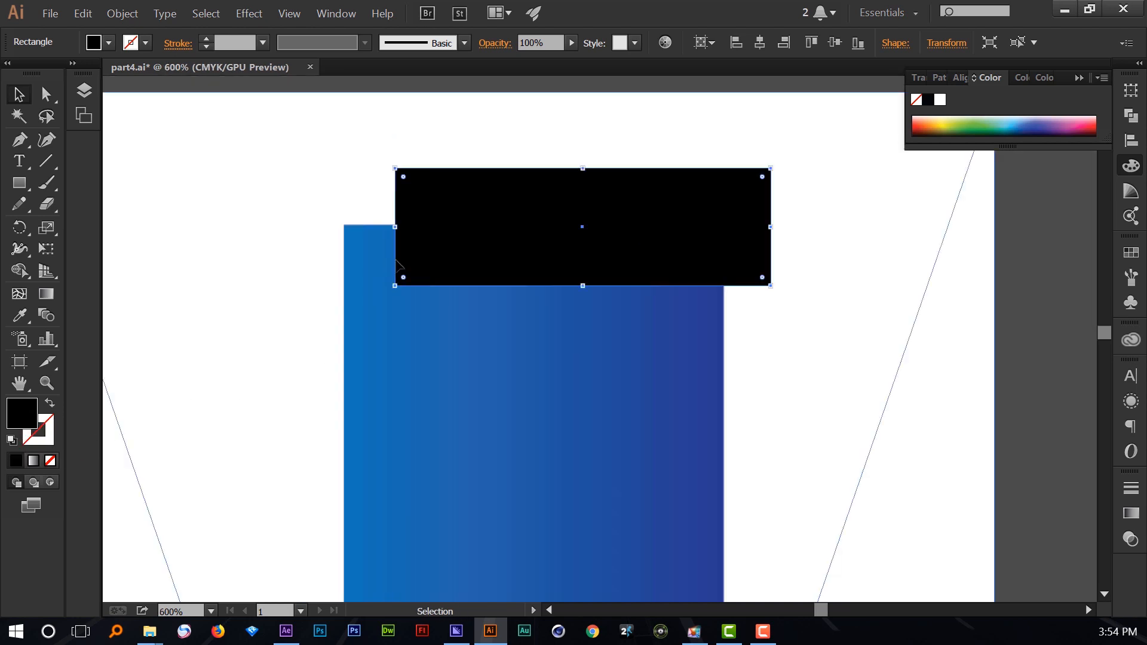
pyautogui.scroll(1, 456, 215)
pyautogui.moveTo(586, 150); pyautogui.dragTo(591, 194)
pyautogui.moveTo(551, 304); pyautogui.dragTo(505, 235)
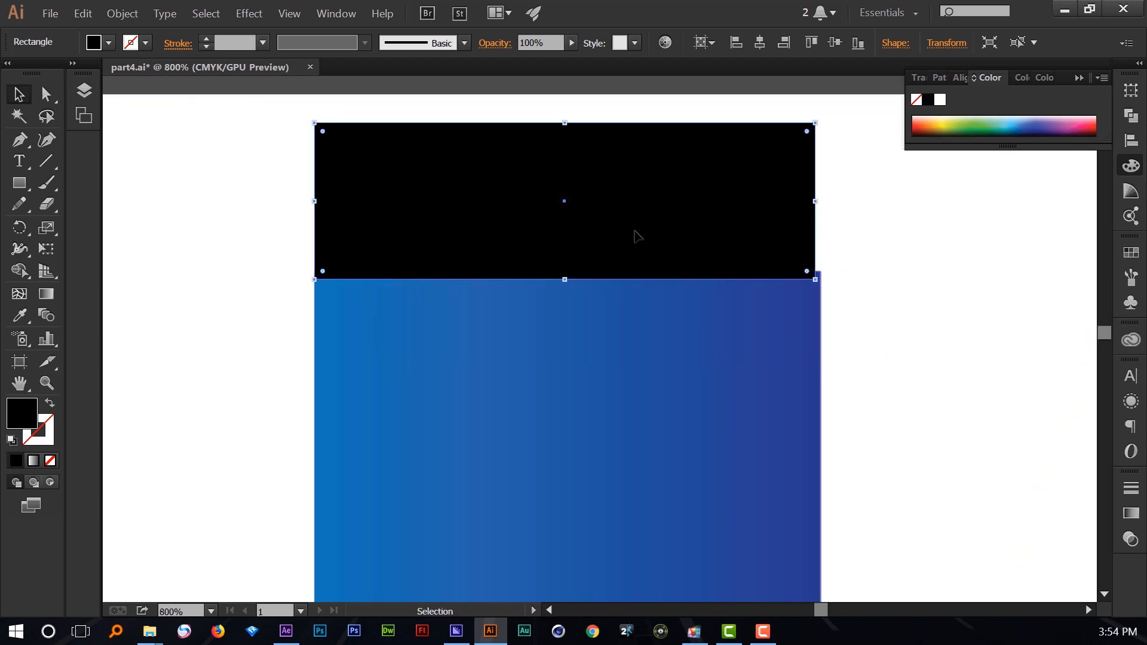
pyautogui.moveTo(817, 204); pyautogui.dragTo(821, 203)
pyautogui.click(538, 222)
pyautogui.click(537, 222)
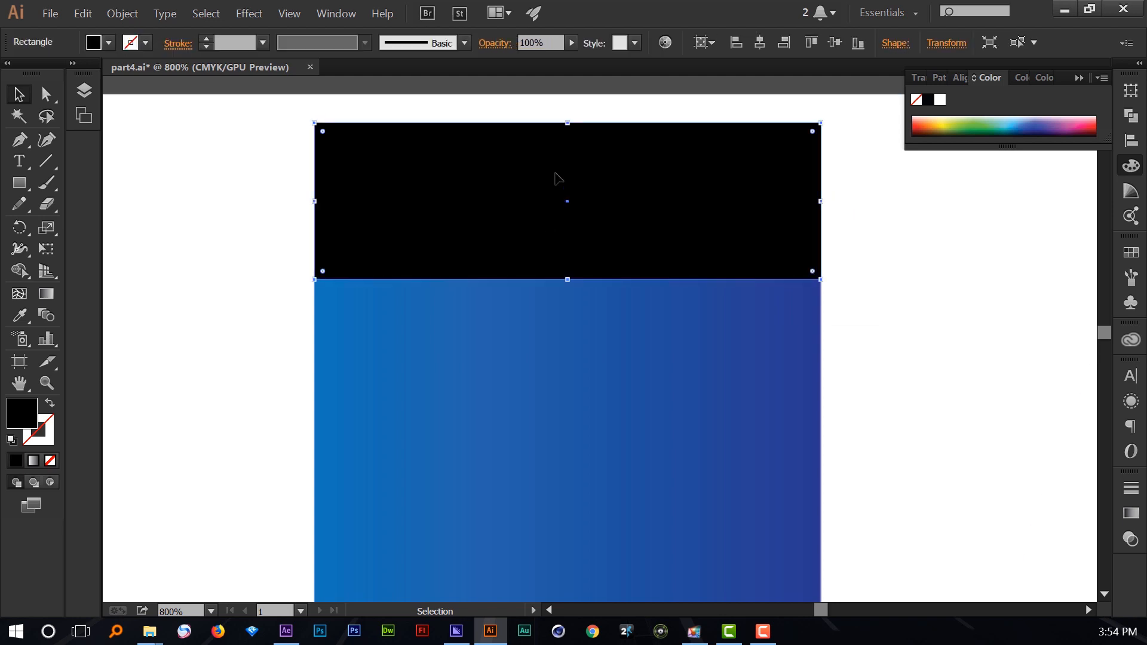
# Separate the Gradient panel from its Stroke and Transparency group and dock it on its own.
pyautogui.press('space')
pyautogui.moveTo(548, 167); pyautogui.dragTo(560, 205)
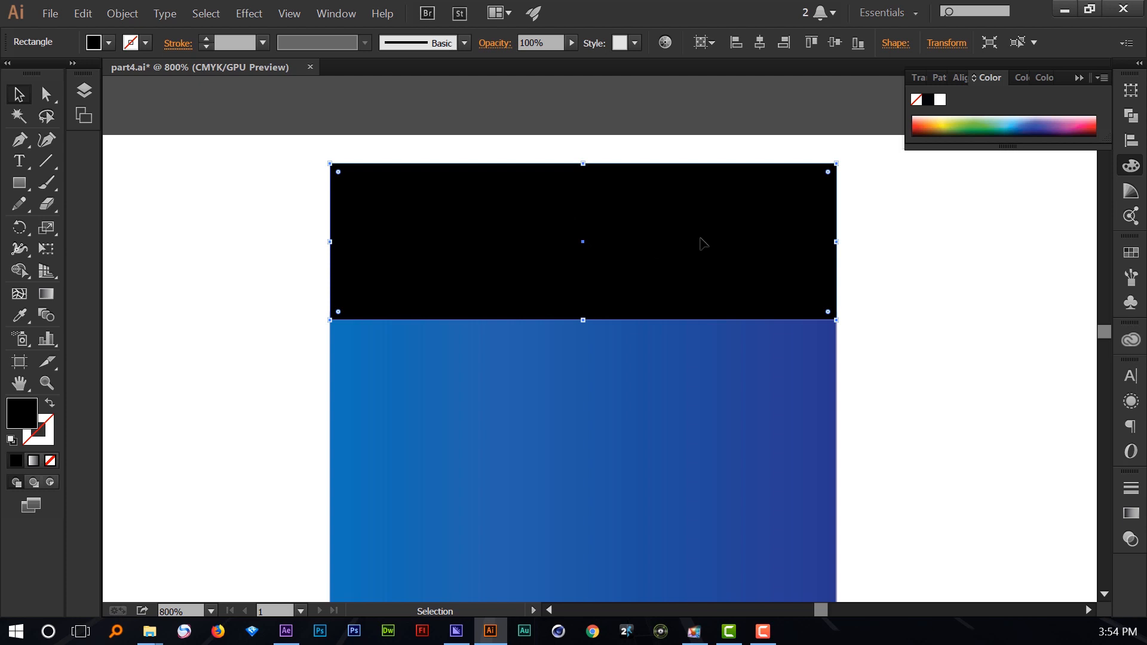
pyautogui.click(1129, 516)
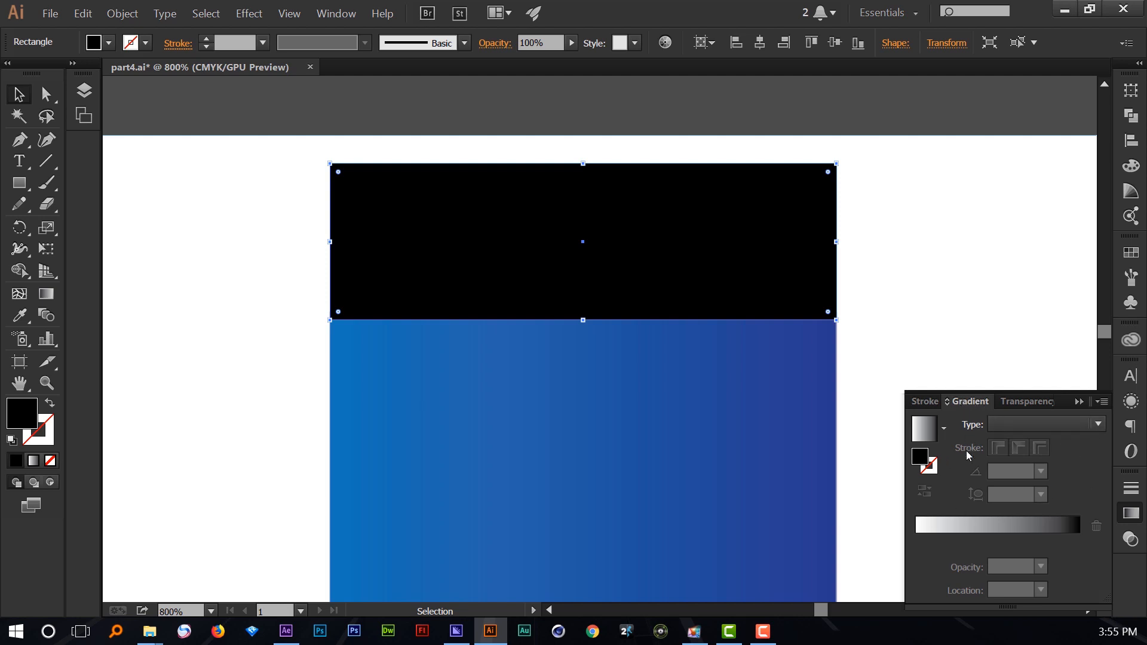
pyautogui.click(335, 13)
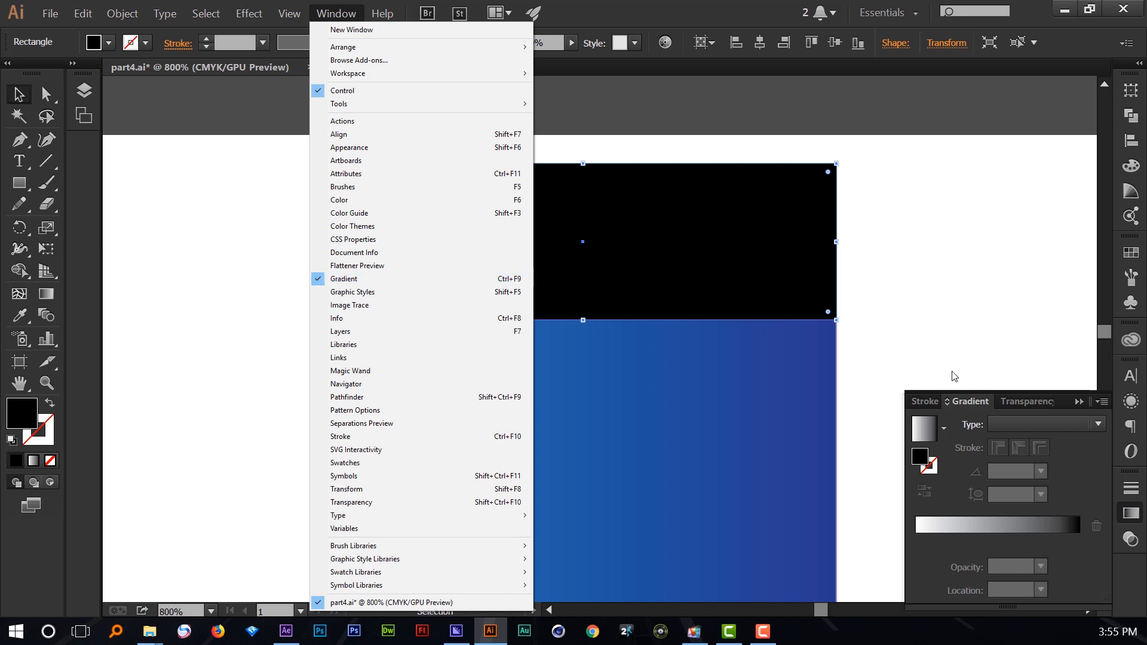
pyautogui.click(968, 403)
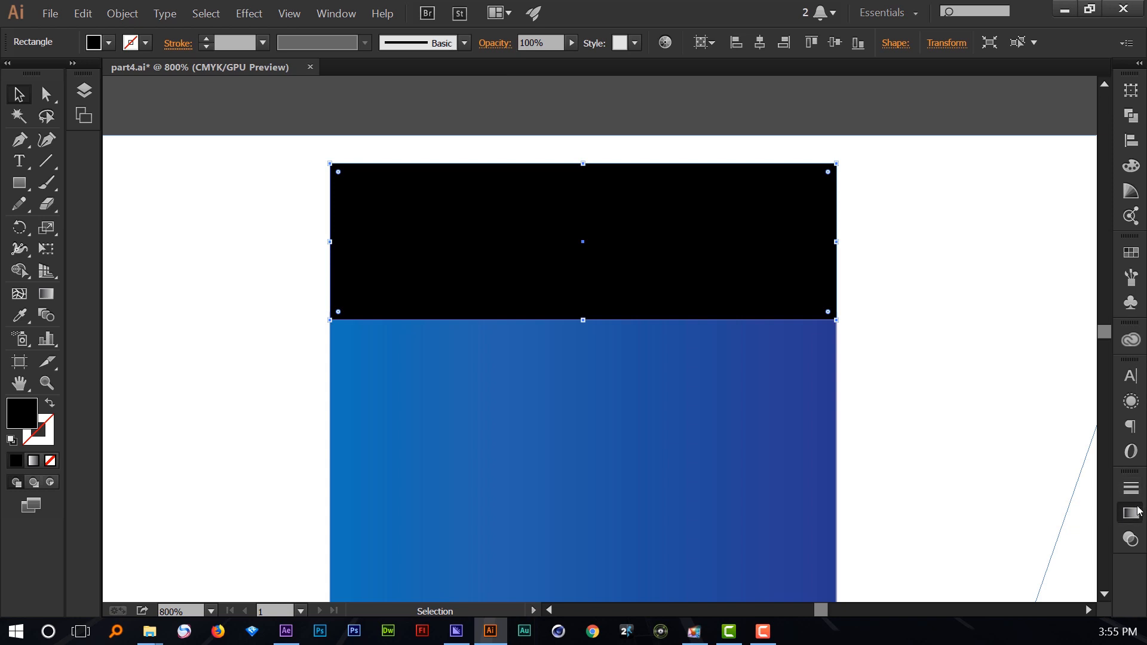
pyautogui.moveTo(1135, 517); pyautogui.dragTo(1134, 556)
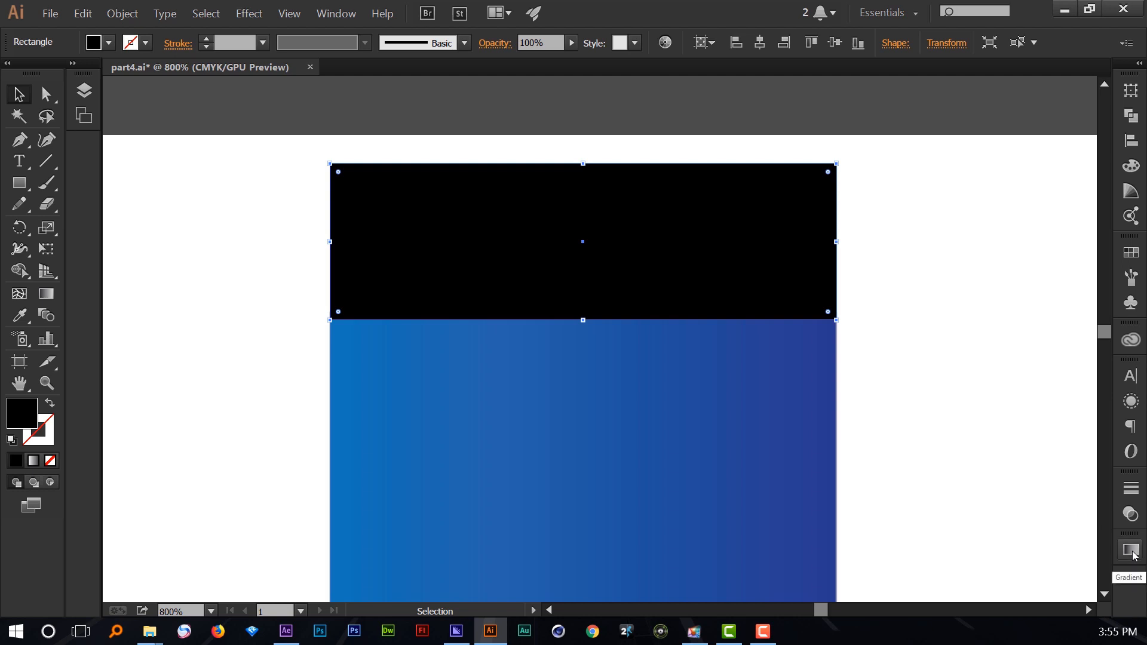
# Apply the White, Black linear gradient to the rectangle's fill.
pyautogui.click(1135, 556)
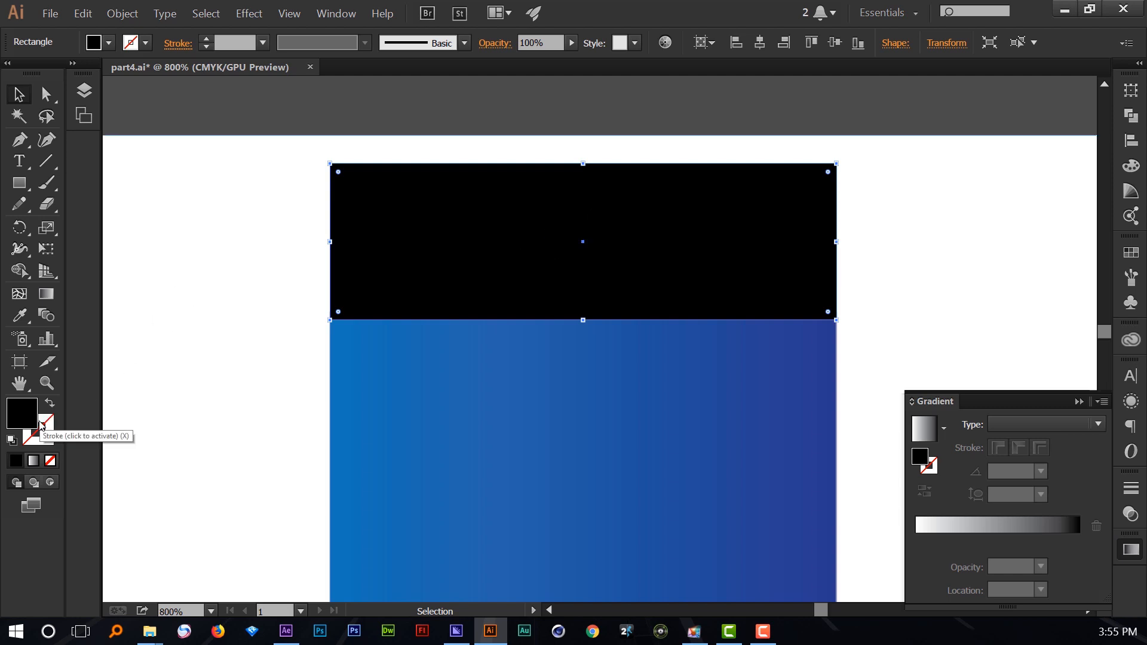
pyautogui.click(941, 429)
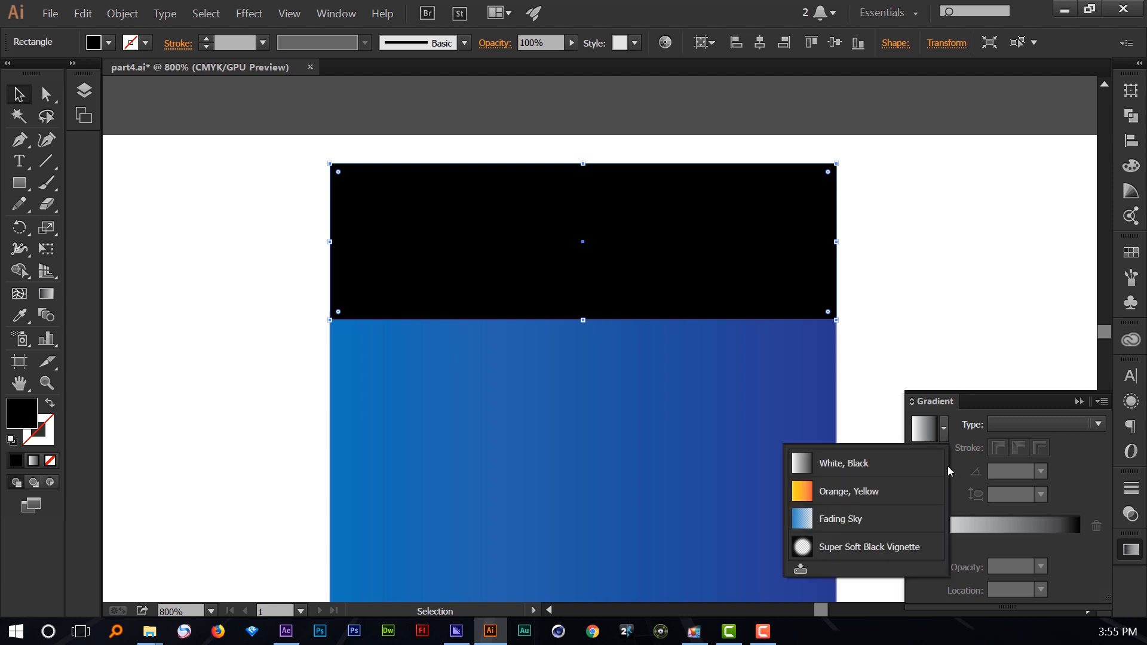
pyautogui.click(873, 464)
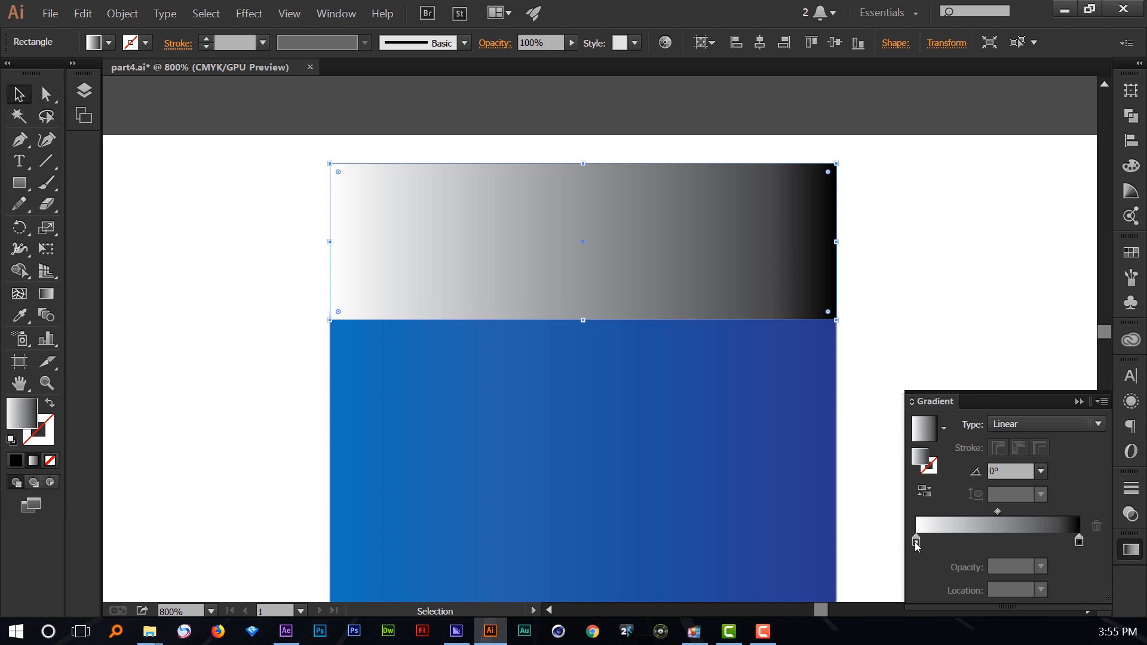
# Set the starting colour stop of the rectangle's gradient to the medium blue that matches the reference swatch.
pyautogui.doubleClick(915, 542)
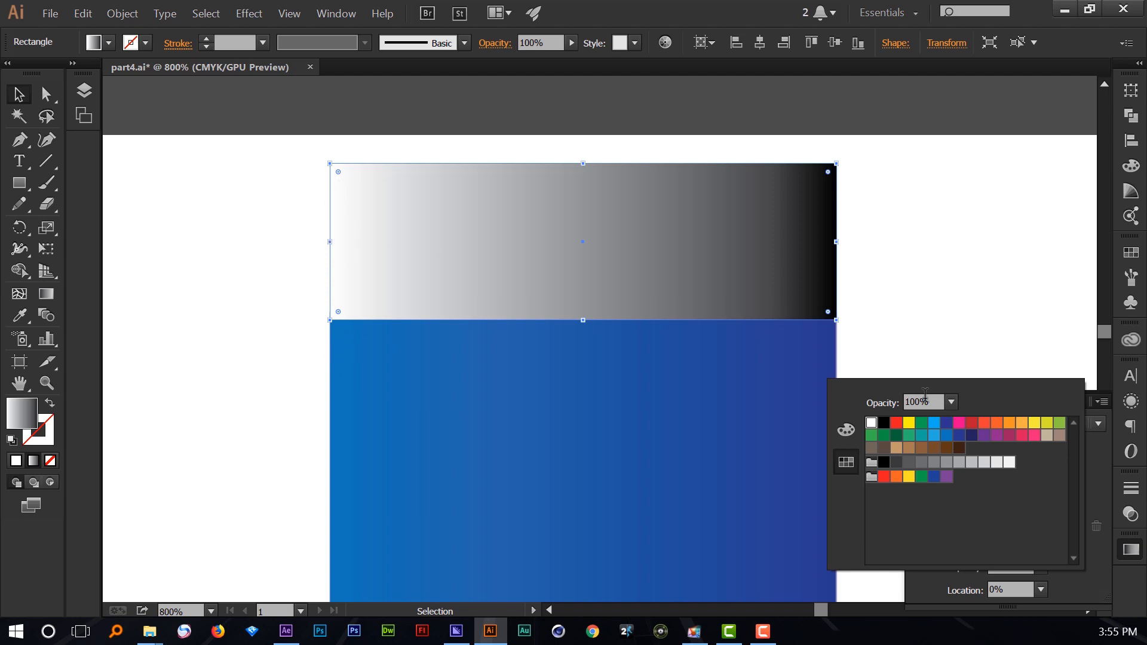
pyautogui.click(933, 424)
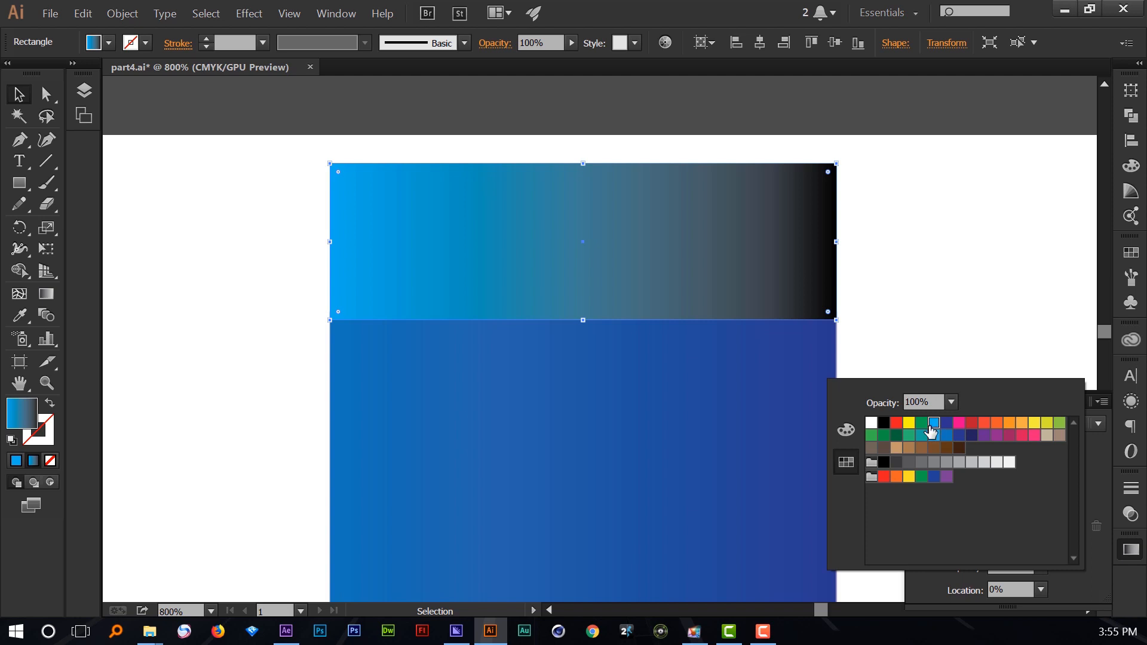
pyautogui.click(945, 436)
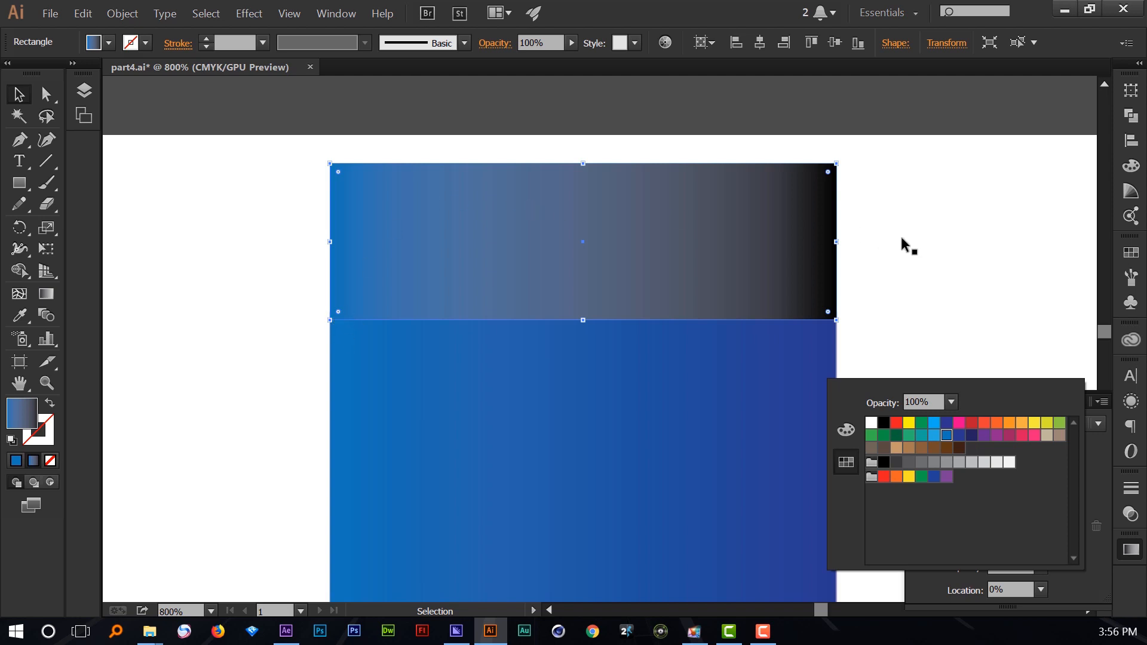
pyautogui.click(1098, 465)
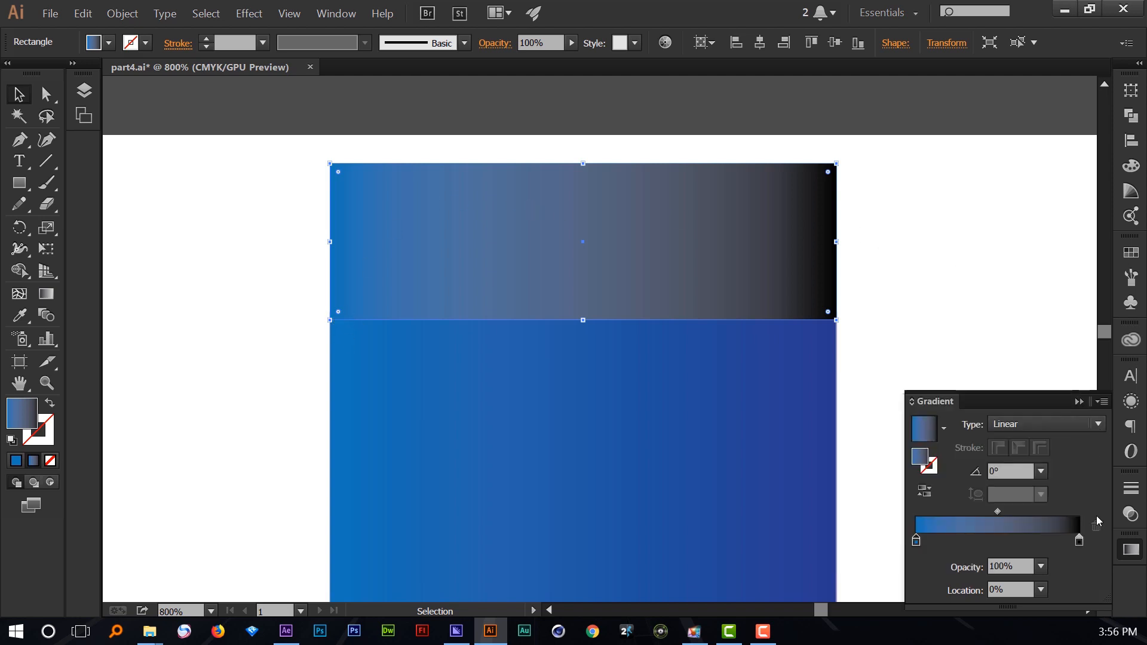
# Set the ending colour stop to the dark blue C=100 M=95 Y=5 K=0 and leave the rectangle deselected outside isolation mode.
pyautogui.doubleClick(1078, 541)
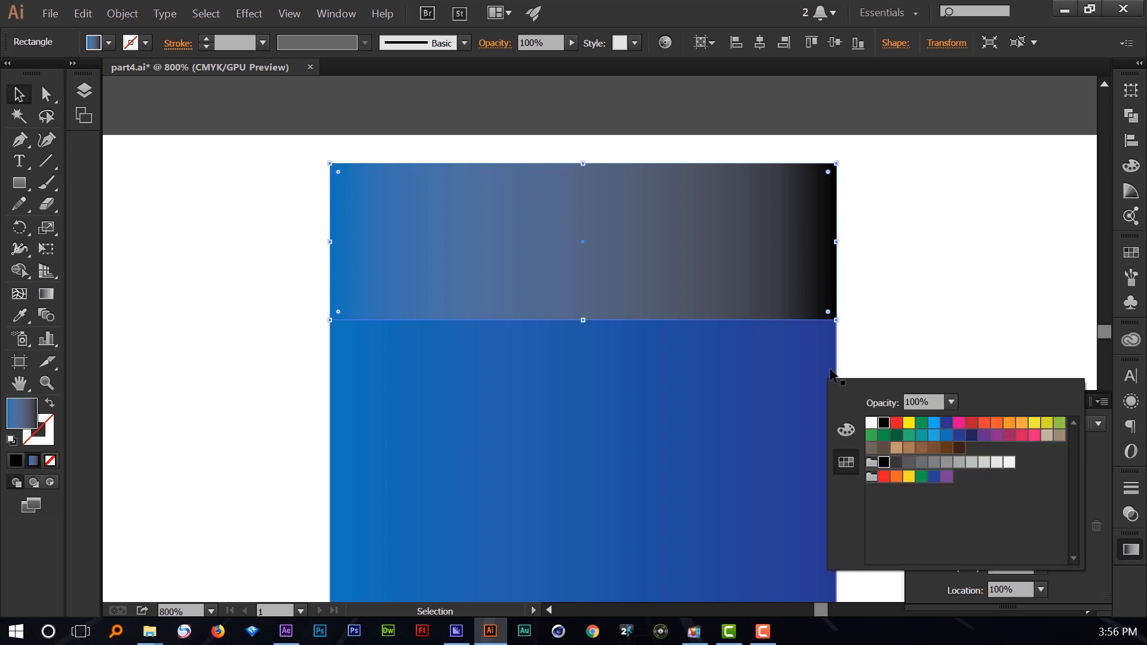
pyautogui.click(958, 437)
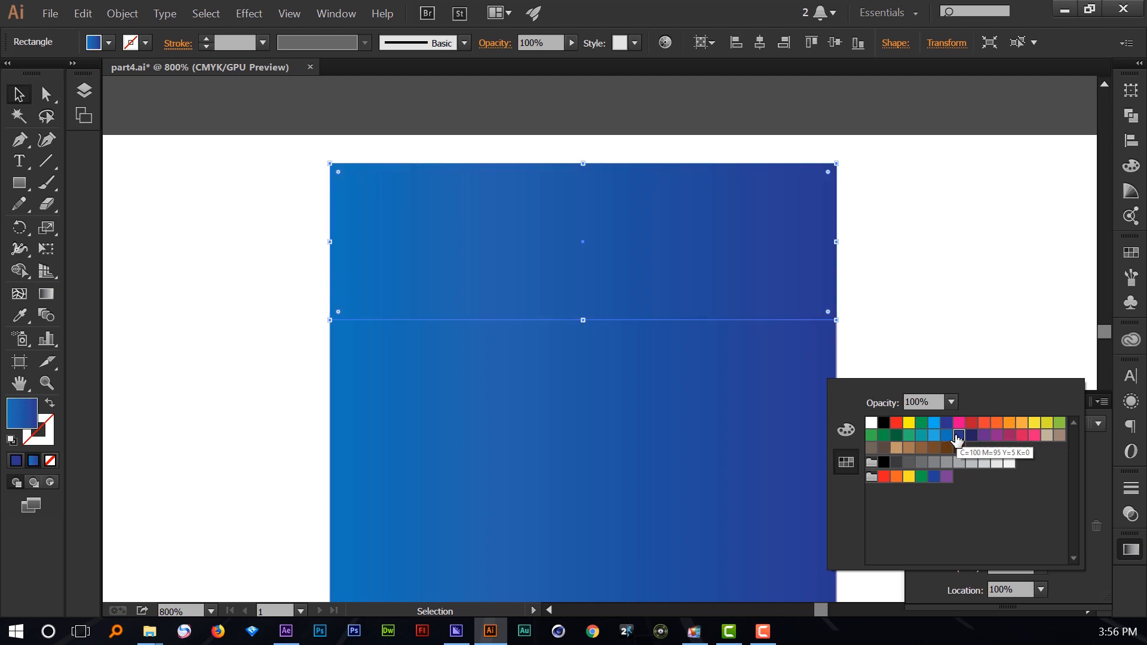
pyautogui.click(945, 437)
pyautogui.click(946, 424)
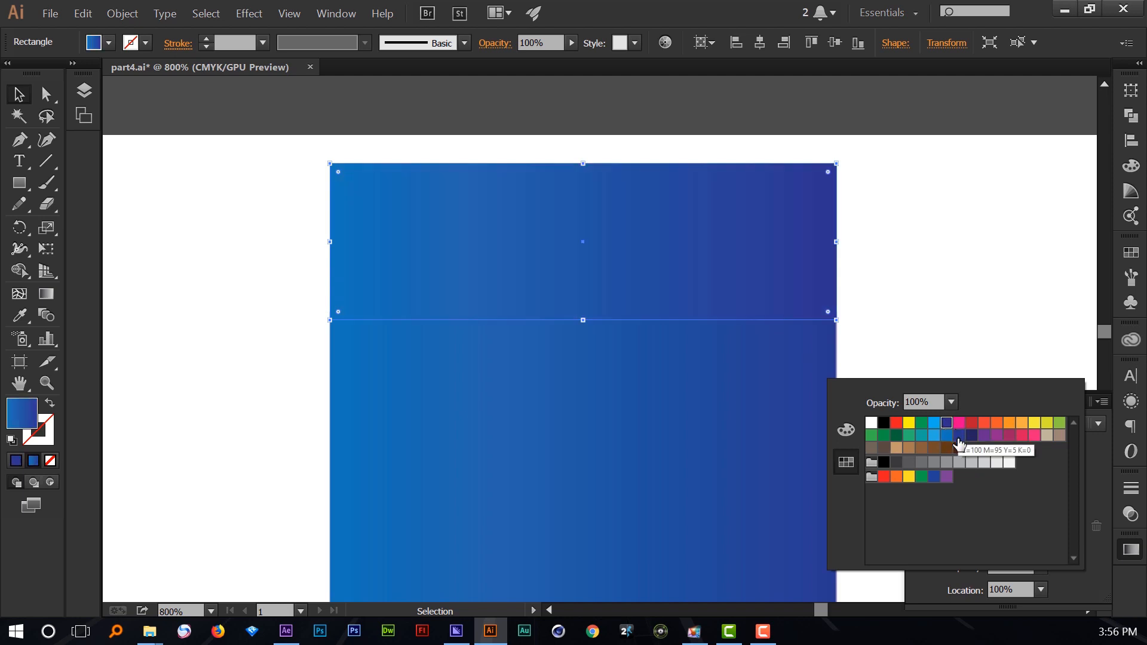
pyautogui.click(959, 437)
pyautogui.doubleClick(930, 300)
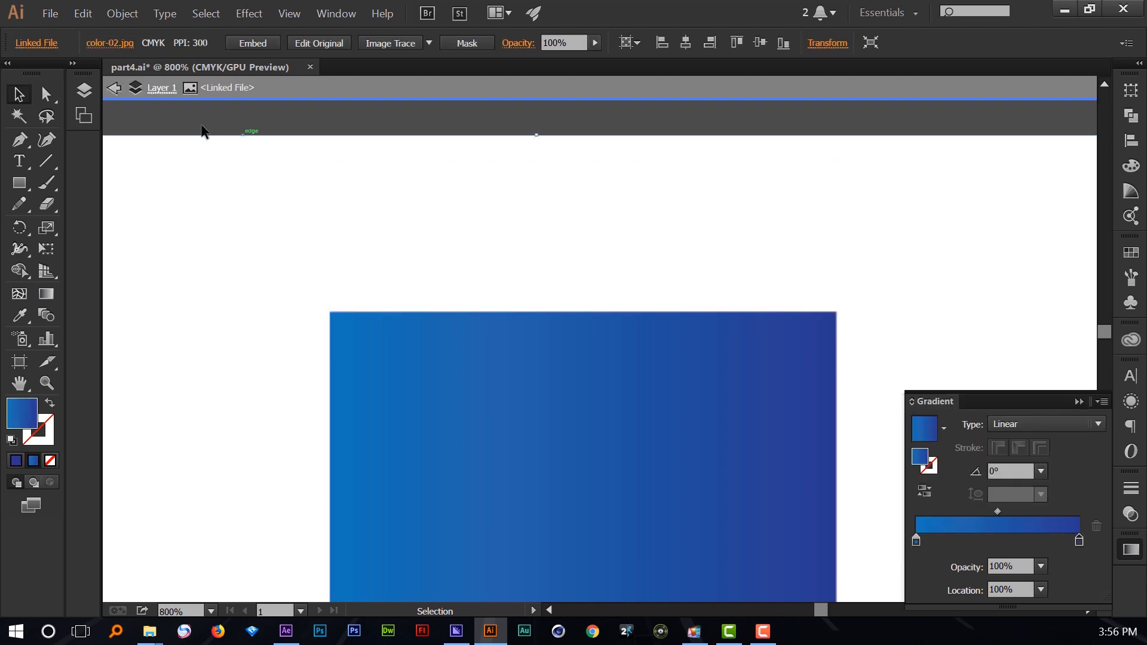
pyautogui.click(114, 88)
pyautogui.click(114, 89)
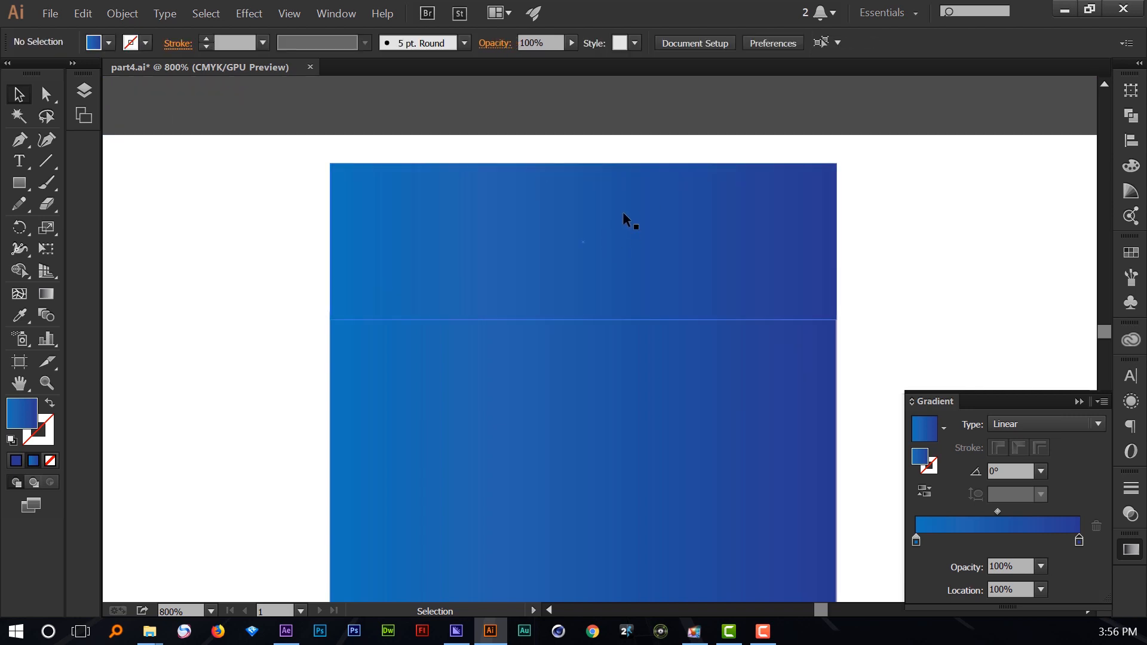
# Move the blue gradient rectangle up so it sits just above the blue reference swatch.
pyautogui.scroll(-1, 622, 212)
pyautogui.moveTo(622, 217); pyautogui.dragTo(645, 238)
pyautogui.scroll(-2, 644, 238)
pyautogui.click(764, 172)
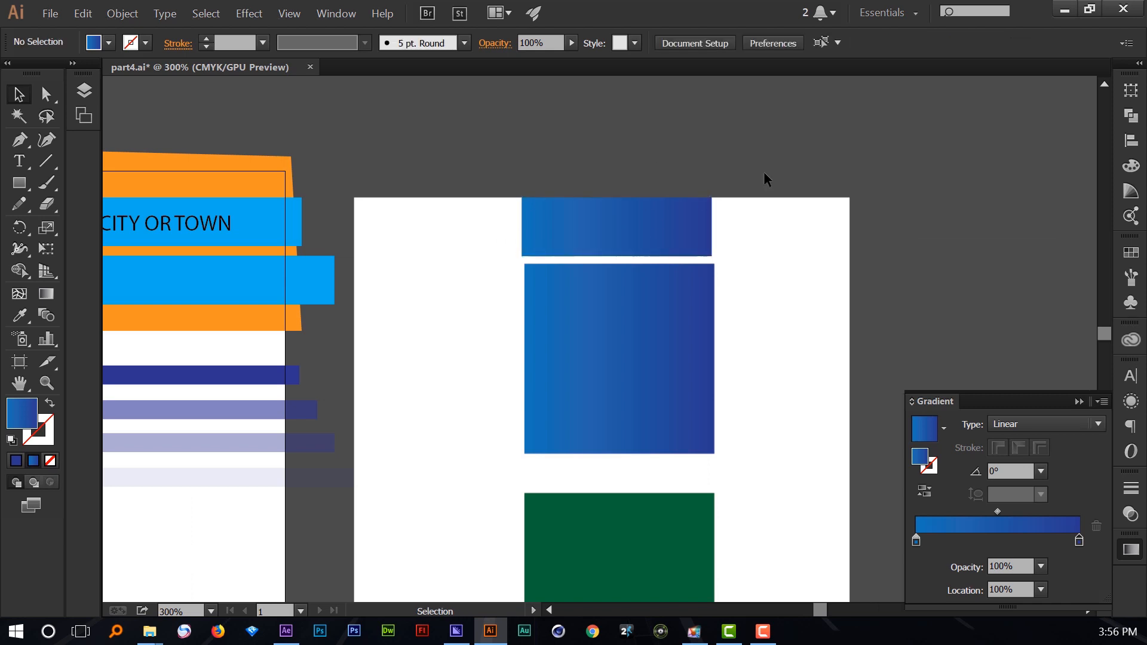
# Duplicate the blue gradient rectangle downward into the gap between the blue and dark green reference swatches.
pyautogui.scroll(-4, 899, 239)
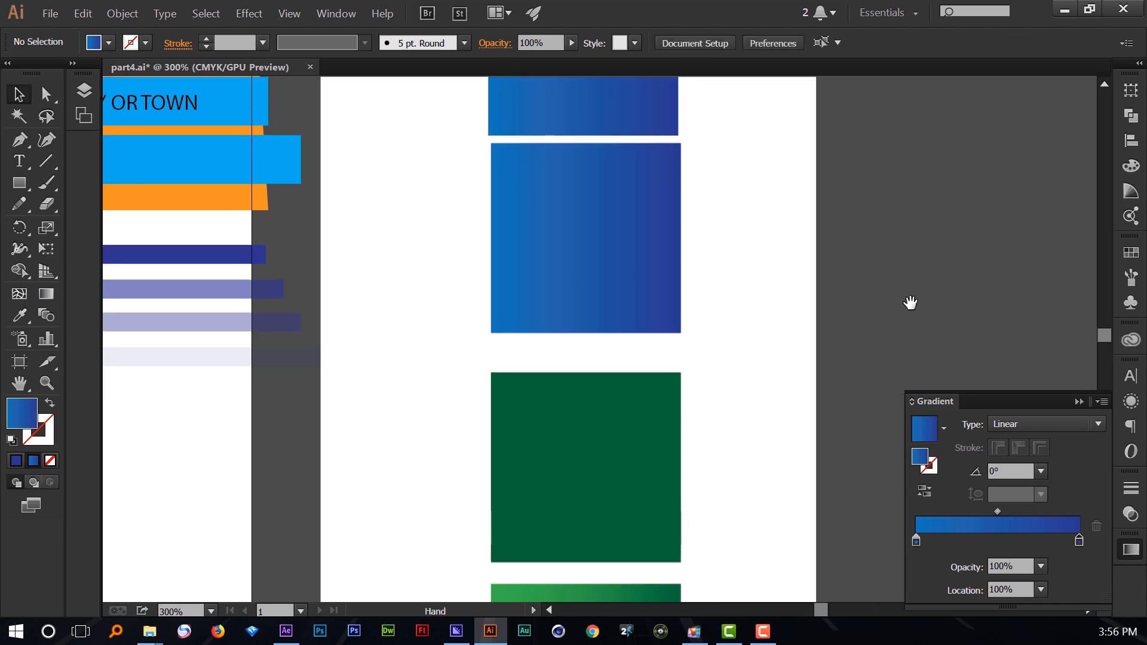
pyautogui.moveTo(638, 107); pyautogui.dragTo(643, 149)
pyautogui.click(642, 149)
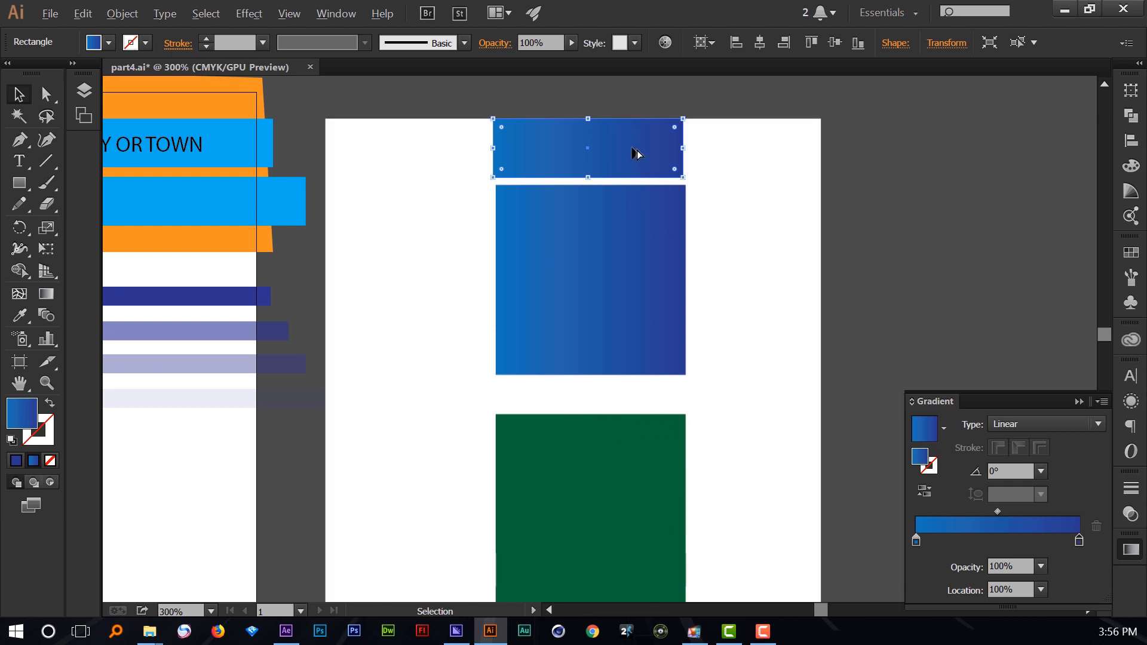
pyautogui.moveTo(636, 150); pyautogui.dragTo(633, 380)
pyautogui.scroll(2, 596, 485)
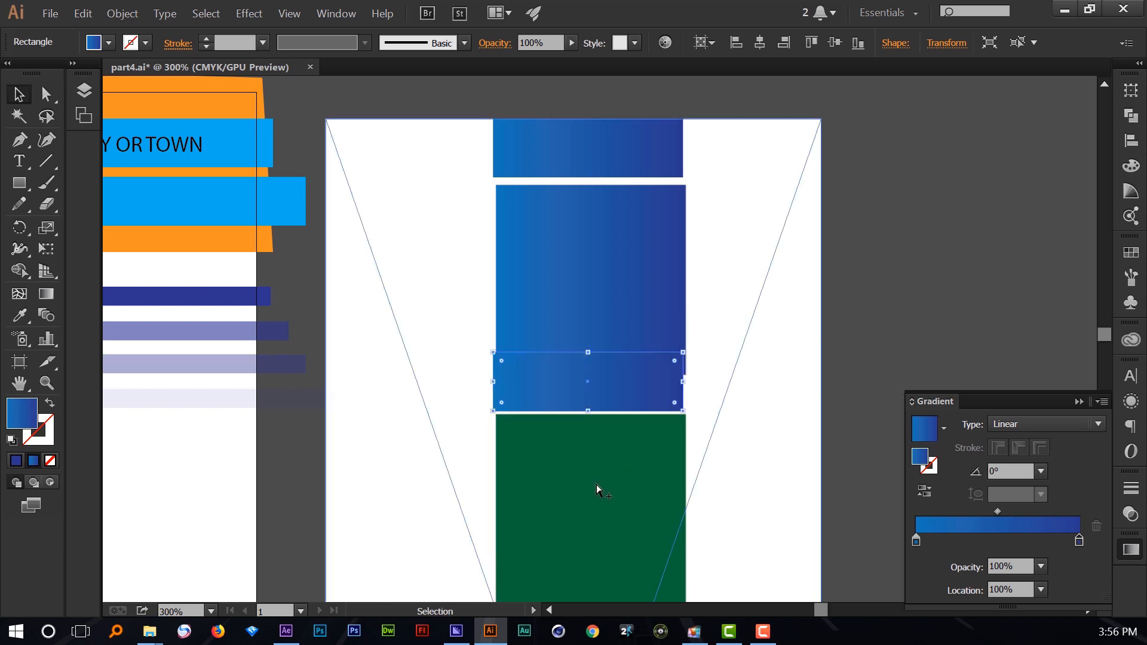
pyautogui.moveTo(619, 288)
pyautogui.mouseDown()
pyautogui.moveTo(624, 316)
pyautogui.moveTo(626, 300)
pyautogui.mouseUp()
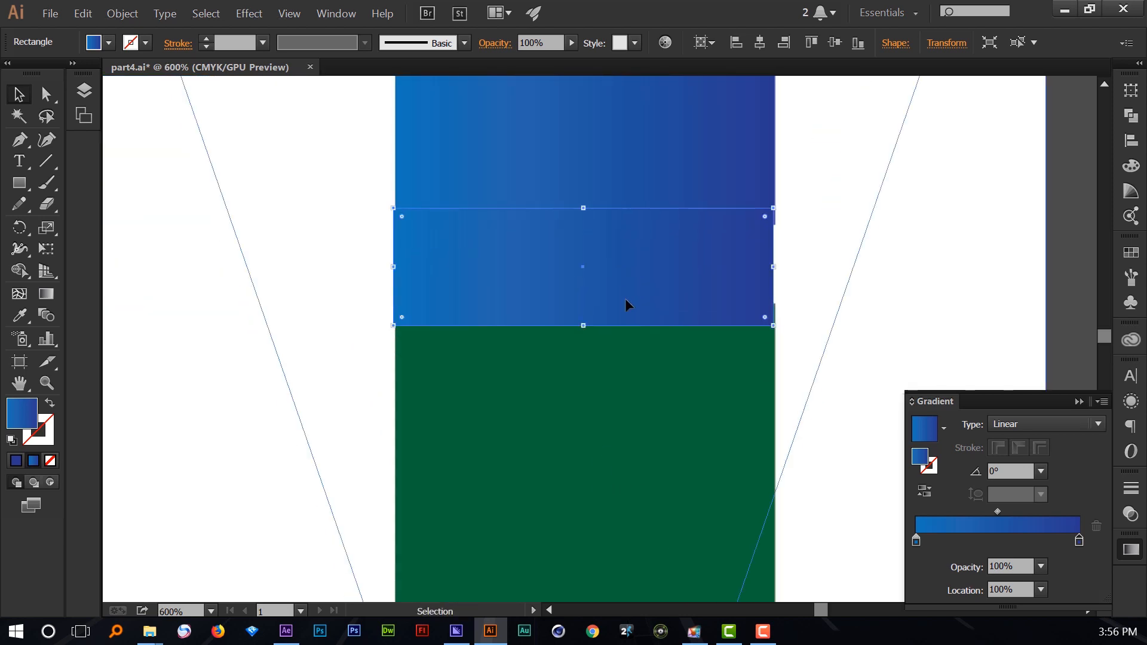
# Try recolouring the copy's gradient with dark green at the start and dark blue at the end.
pyautogui.doubleClick(916, 540)
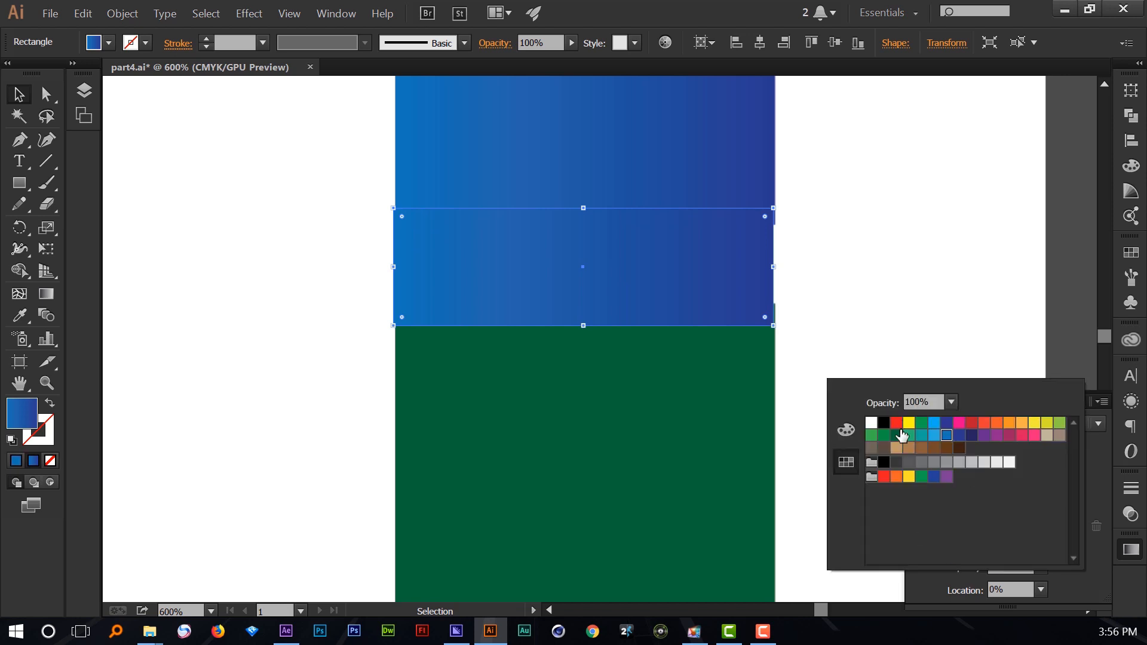
pyautogui.click(884, 436)
pyautogui.click(897, 435)
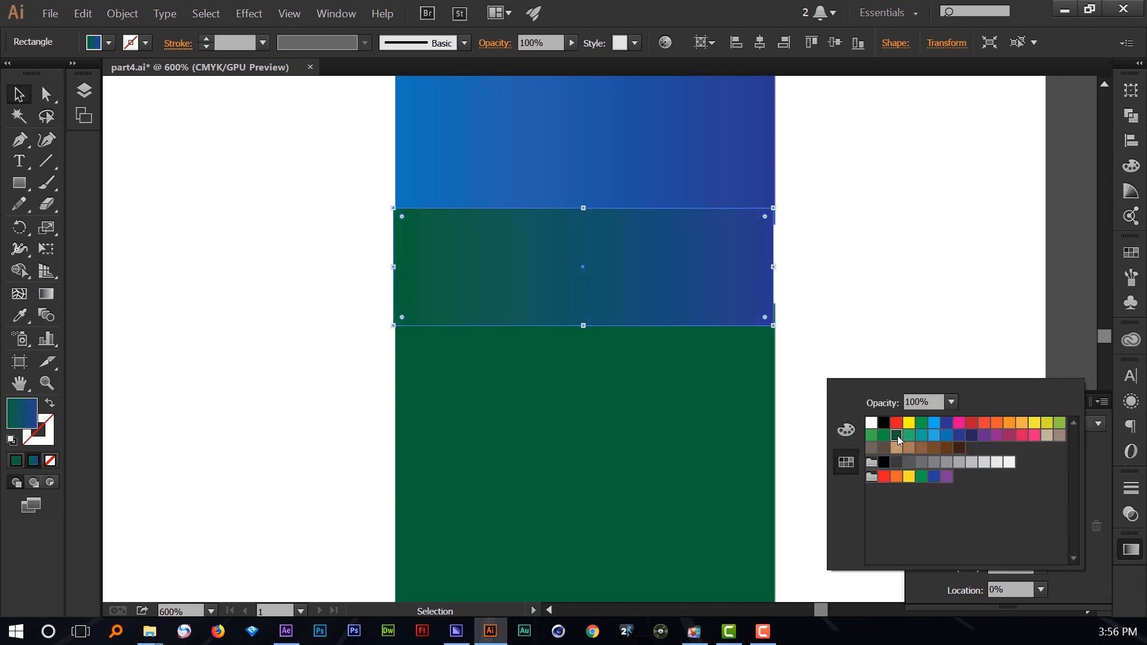
pyautogui.click(1076, 580)
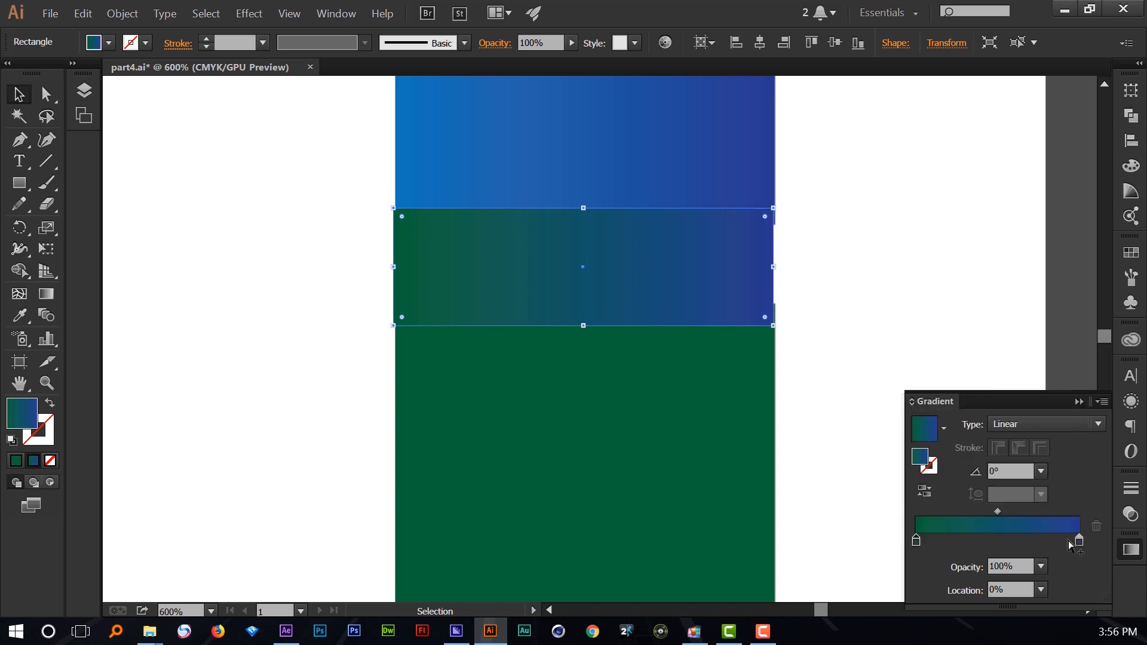
pyautogui.doubleClick(1079, 542)
pyautogui.click(961, 437)
pyautogui.click(843, 270)
pyautogui.click(843, 272)
pyautogui.scroll(-3, 681, 298)
pyautogui.click(753, 313)
pyautogui.scroll(2, 570, 280)
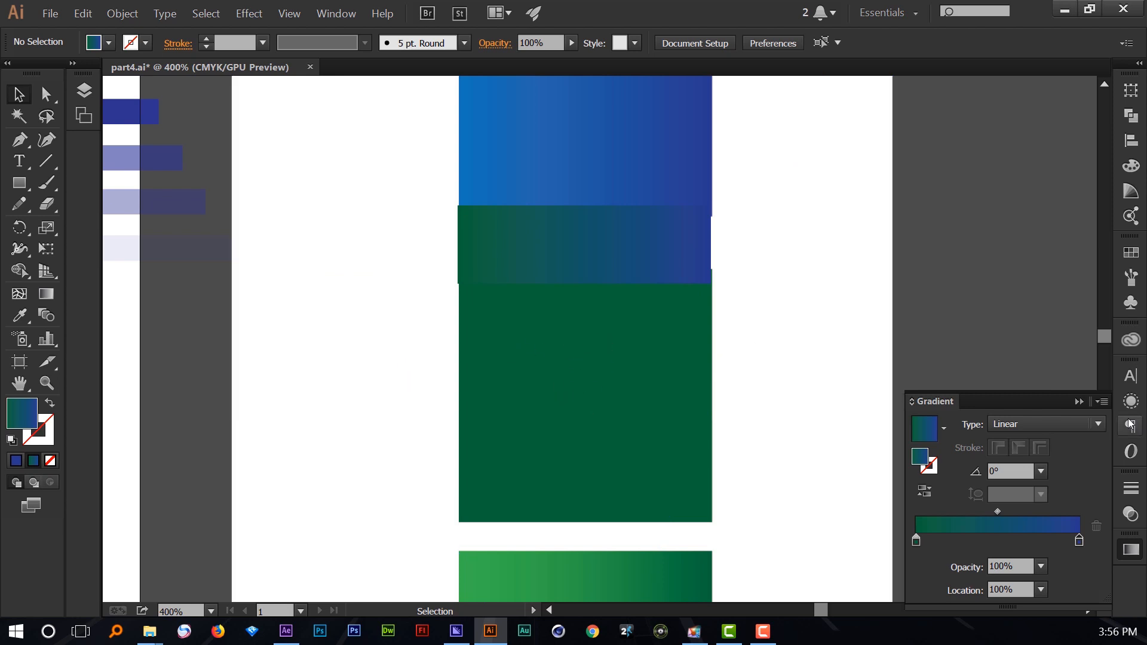
# Fill the copied rectangle with solid dark green and place it over the dark green reference swatch's upper edge.
pyautogui.click(1078, 401)
pyautogui.moveTo(564, 249); pyautogui.dragTo(588, 321)
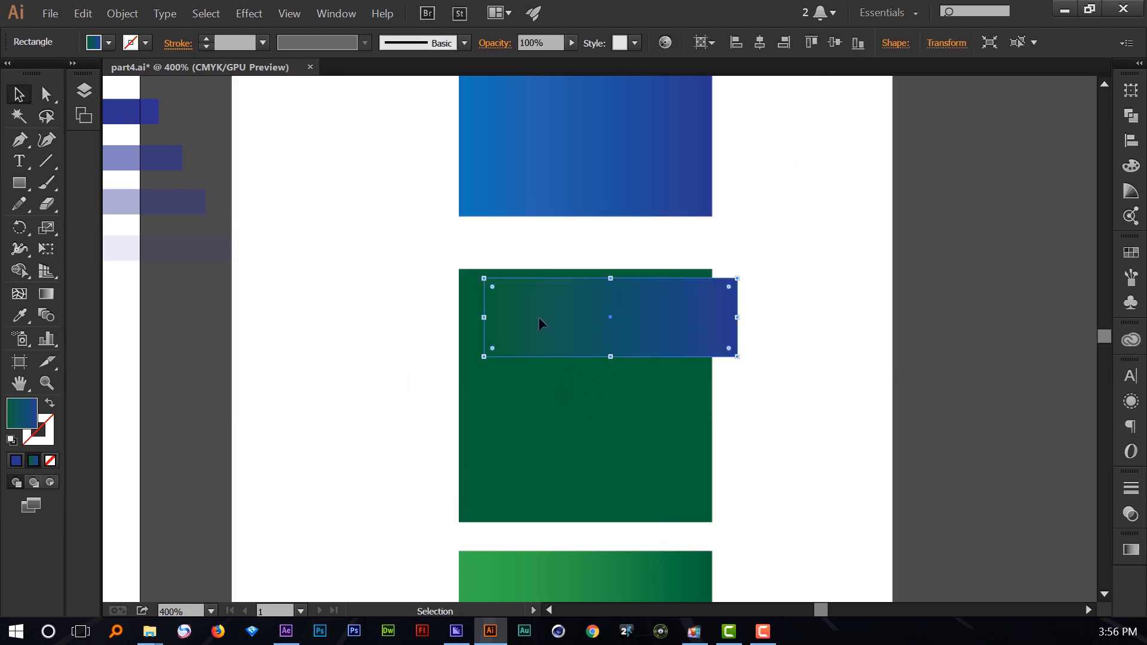
pyautogui.click(107, 43)
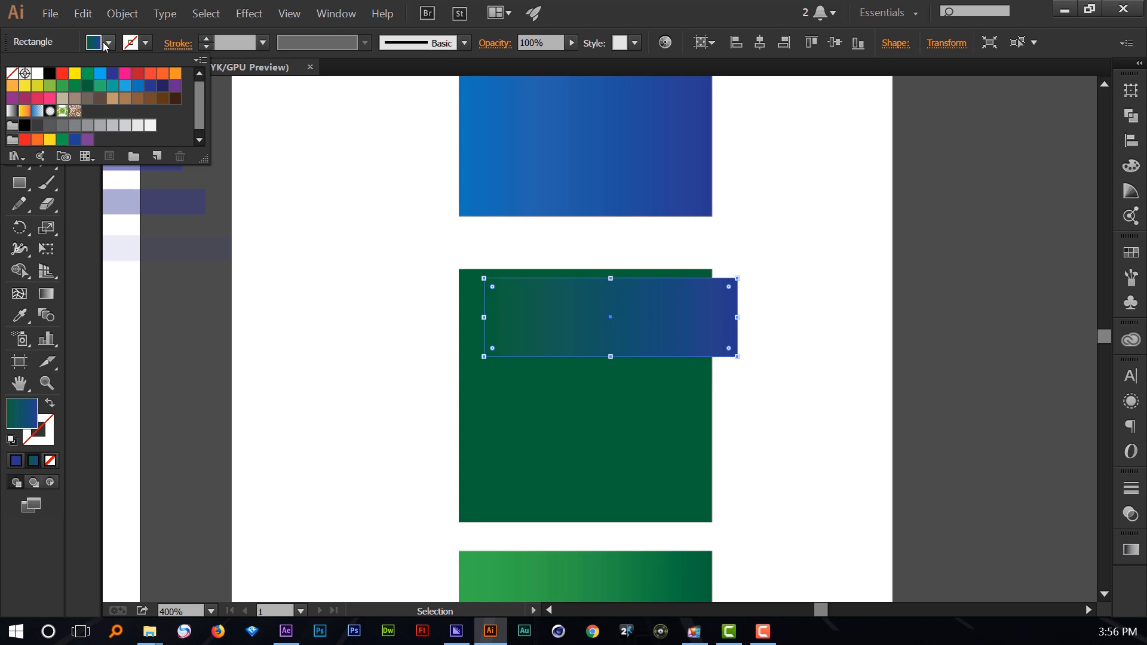
pyautogui.click(87, 86)
pyautogui.click(935, 306)
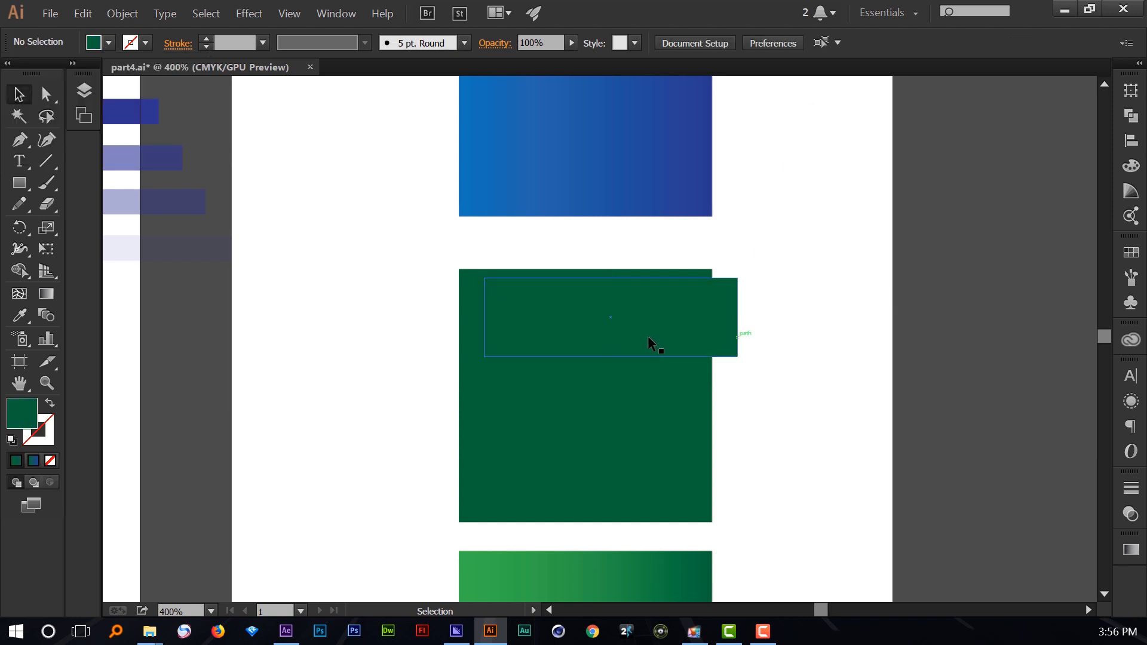
pyautogui.moveTo(650, 343); pyautogui.dragTo(624, 277)
# Duplicate the dark green rectangle downward onto the upper edge of the green gradient reference swatch.
pyautogui.scroll(-2, 624, 278)
pyautogui.click(849, 241)
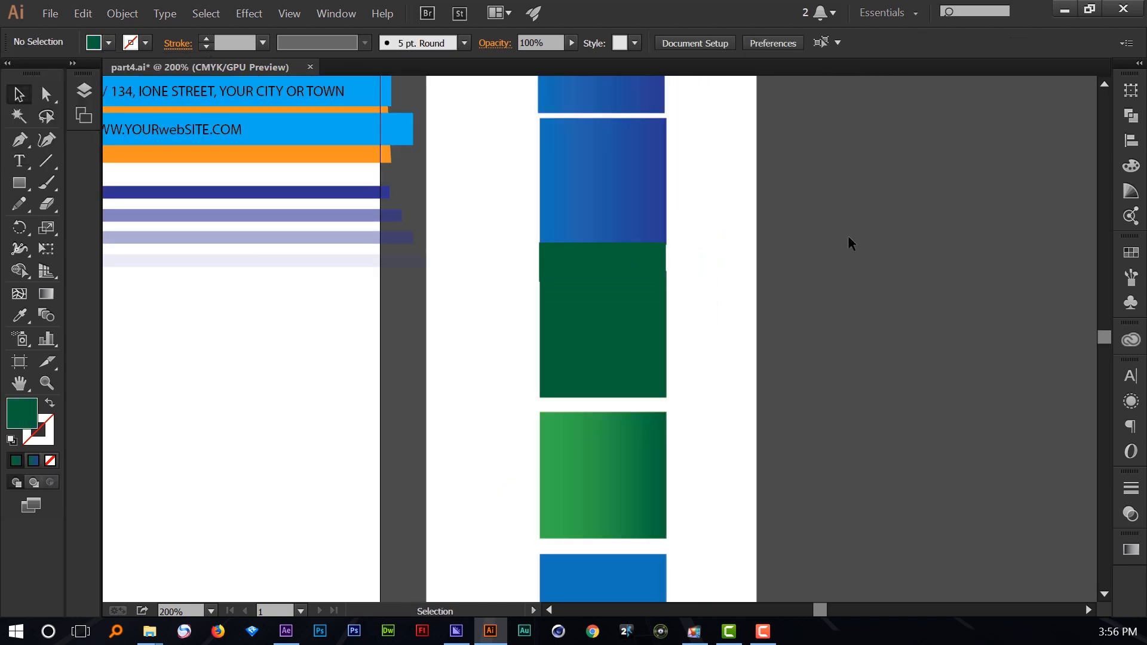
pyautogui.moveTo(850, 263); pyautogui.dragTo(848, 255)
pyautogui.moveTo(759, 321); pyautogui.dragTo(768, 240)
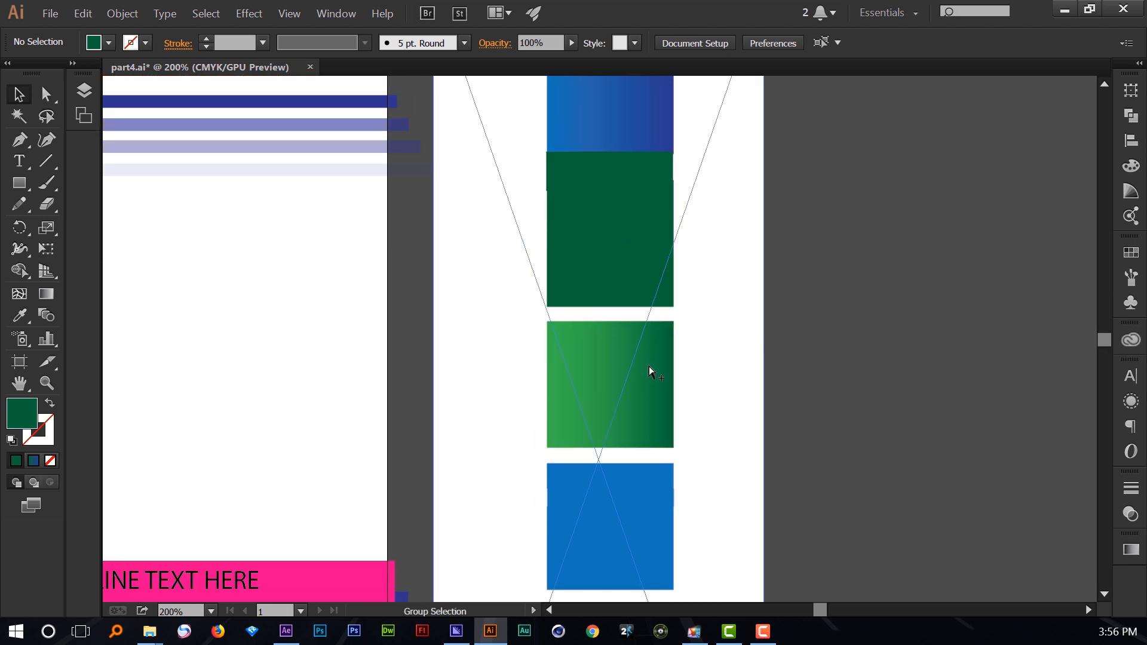
pyautogui.scroll(1, 651, 371)
pyautogui.moveTo(618, 180); pyautogui.dragTo(614, 226)
pyautogui.moveTo(616, 116); pyautogui.dragTo(619, 338)
pyautogui.scroll(1, 569, 427)
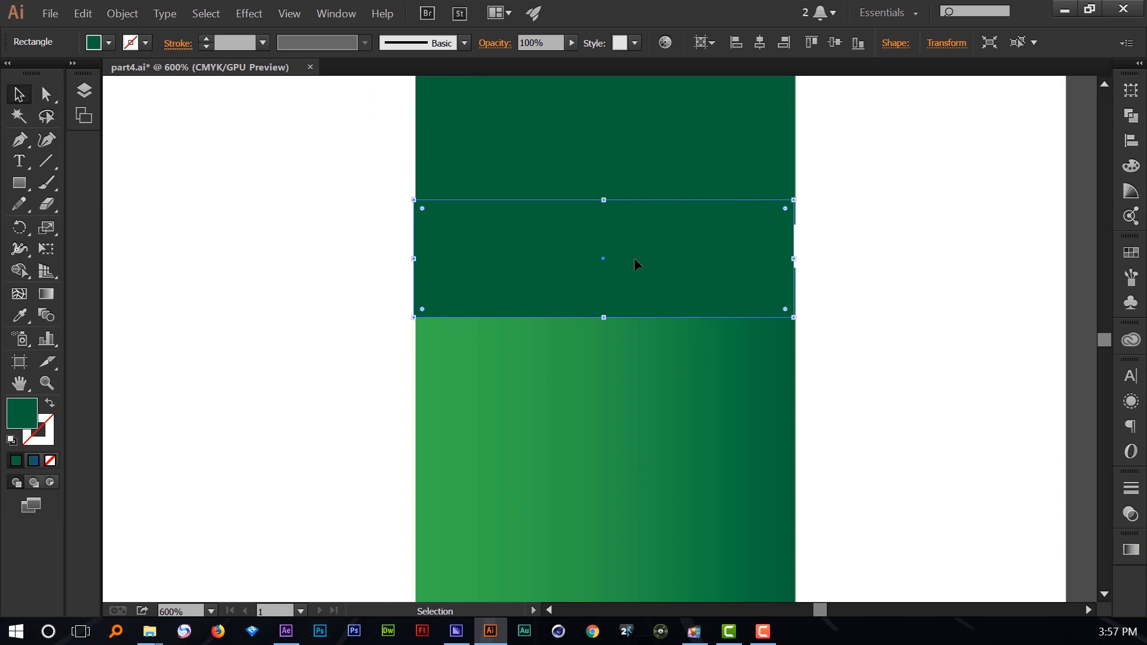
# Apply the last used gradient to the new copy and clear the extra colour stops from its slider, leaving two.
pyautogui.click(1131, 548)
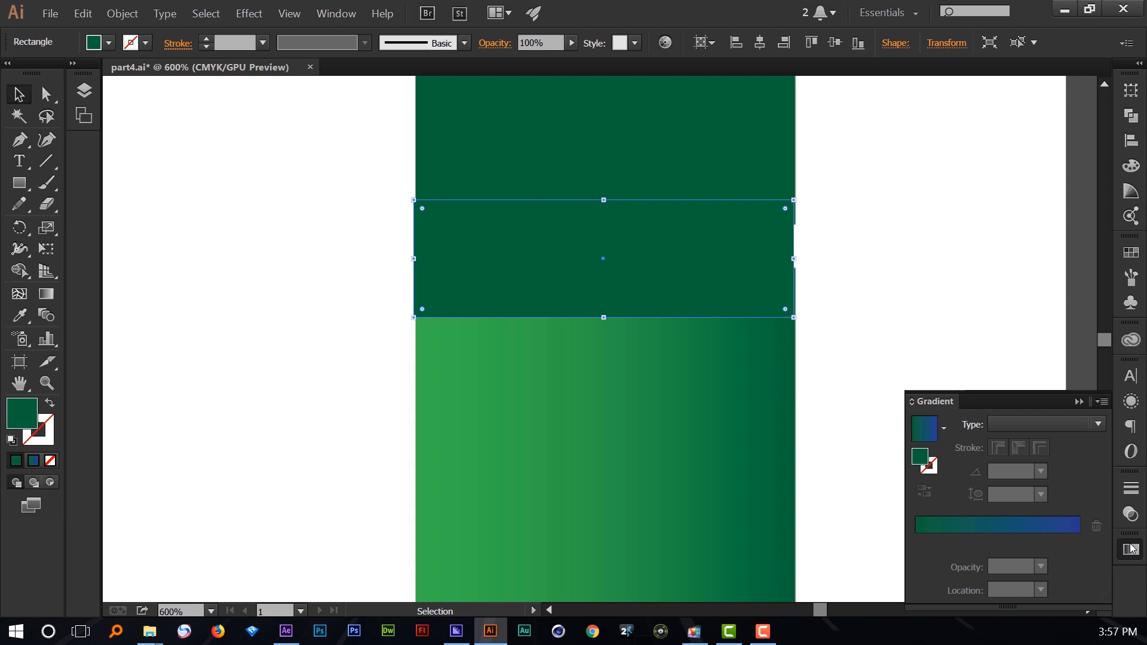
pyautogui.click(989, 528)
pyautogui.doubleClick(917, 541)
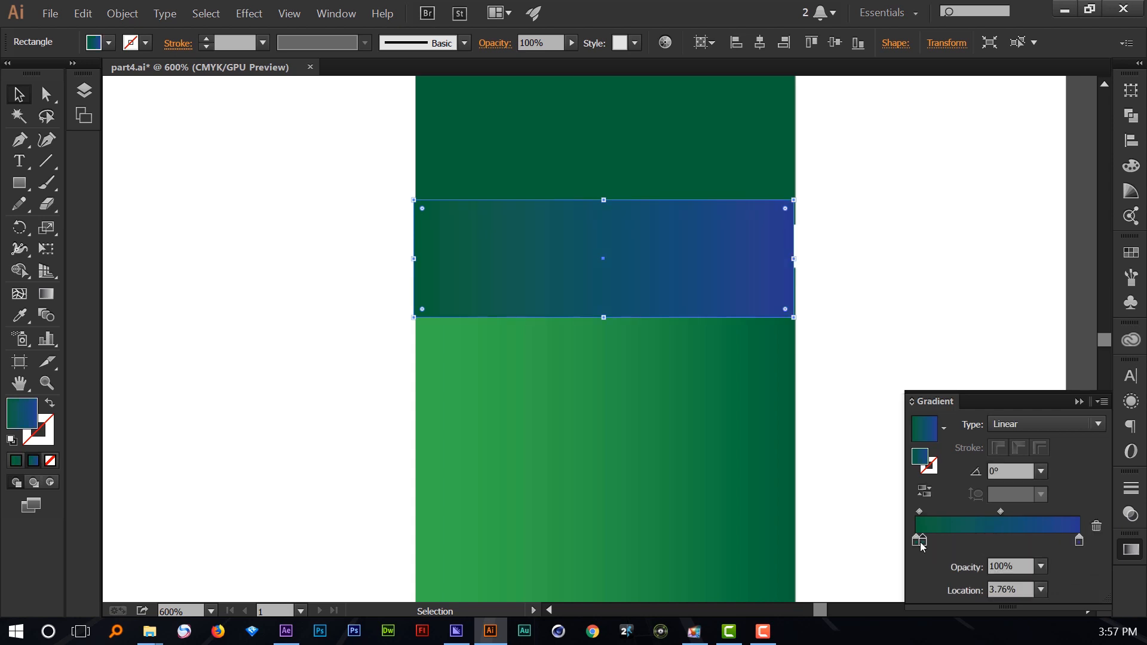
pyautogui.click(932, 568)
pyautogui.moveTo(924, 544); pyautogui.dragTo(934, 545)
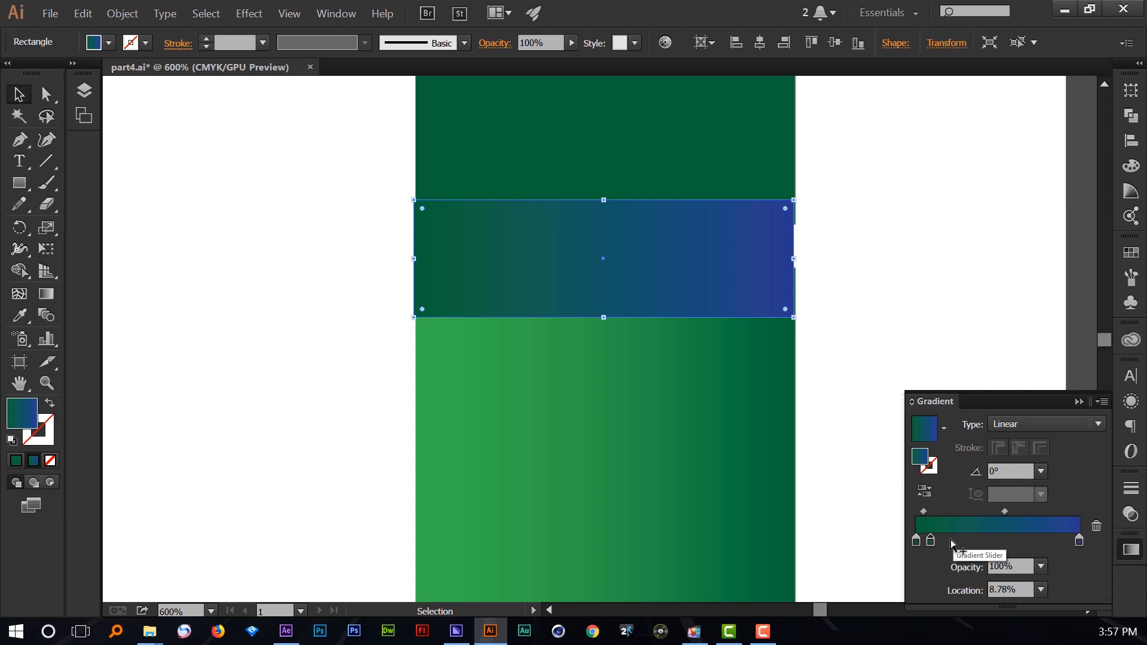
pyautogui.moveTo(946, 540)
pyautogui.mouseDown()
pyautogui.moveTo(1031, 547)
pyautogui.moveTo(966, 546)
pyautogui.mouseUp()
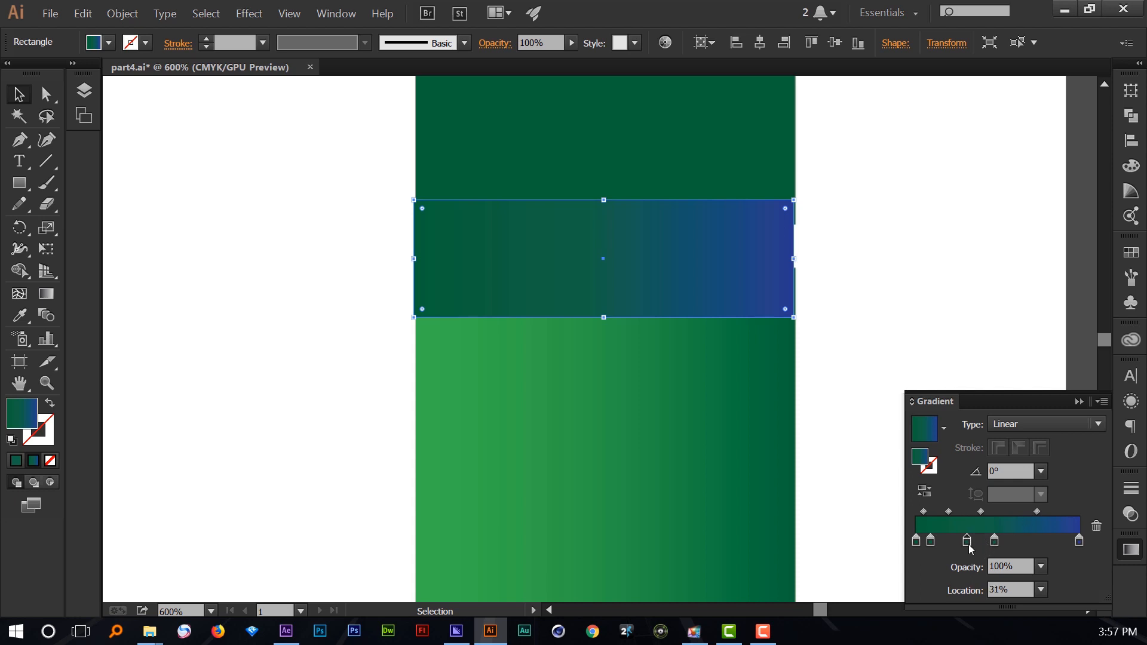
pyautogui.moveTo(966, 540); pyautogui.dragTo(932, 591)
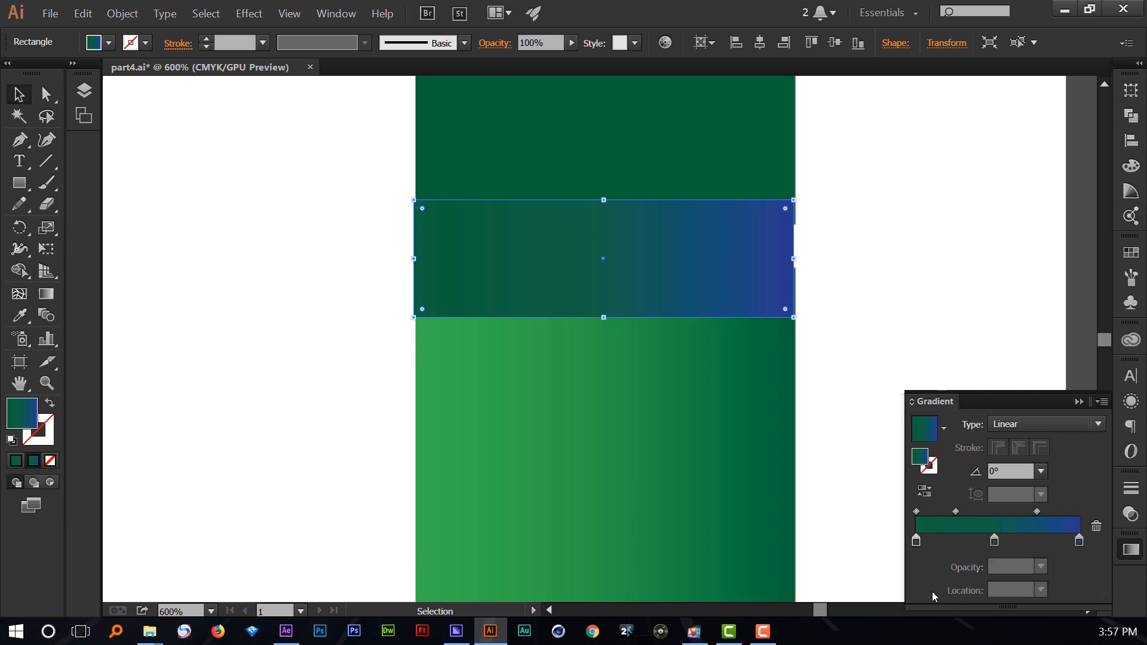
pyautogui.moveTo(992, 542); pyautogui.dragTo(962, 595)
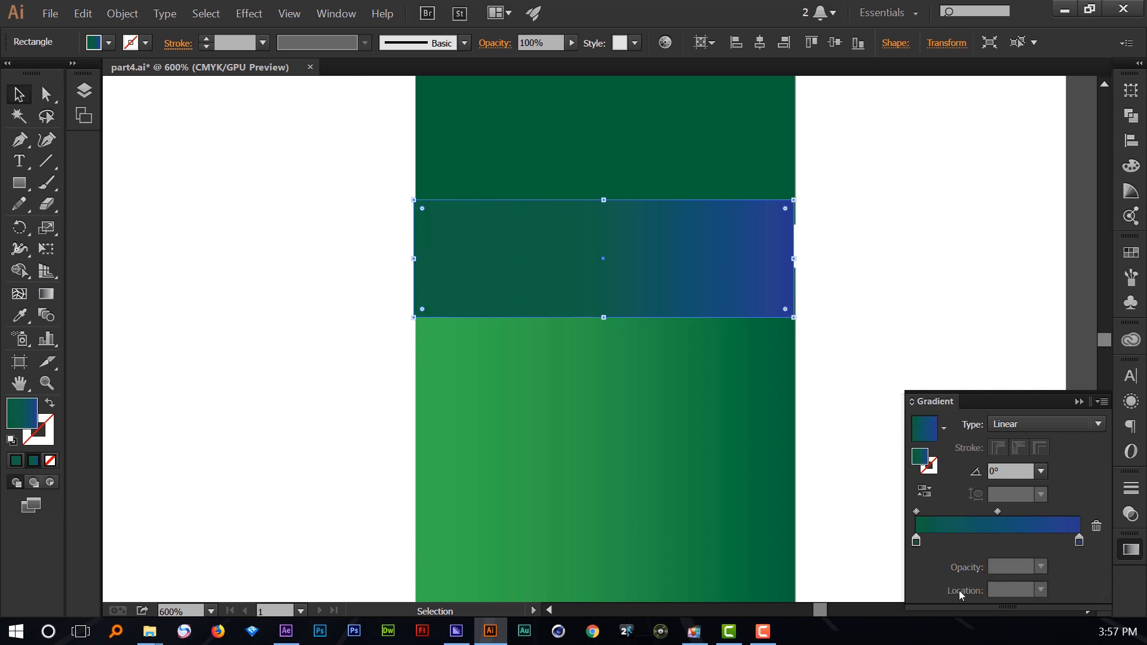
# Set the gradient's starting colour stop to the light green that matches the reference swatch.
pyautogui.doubleClick(917, 542)
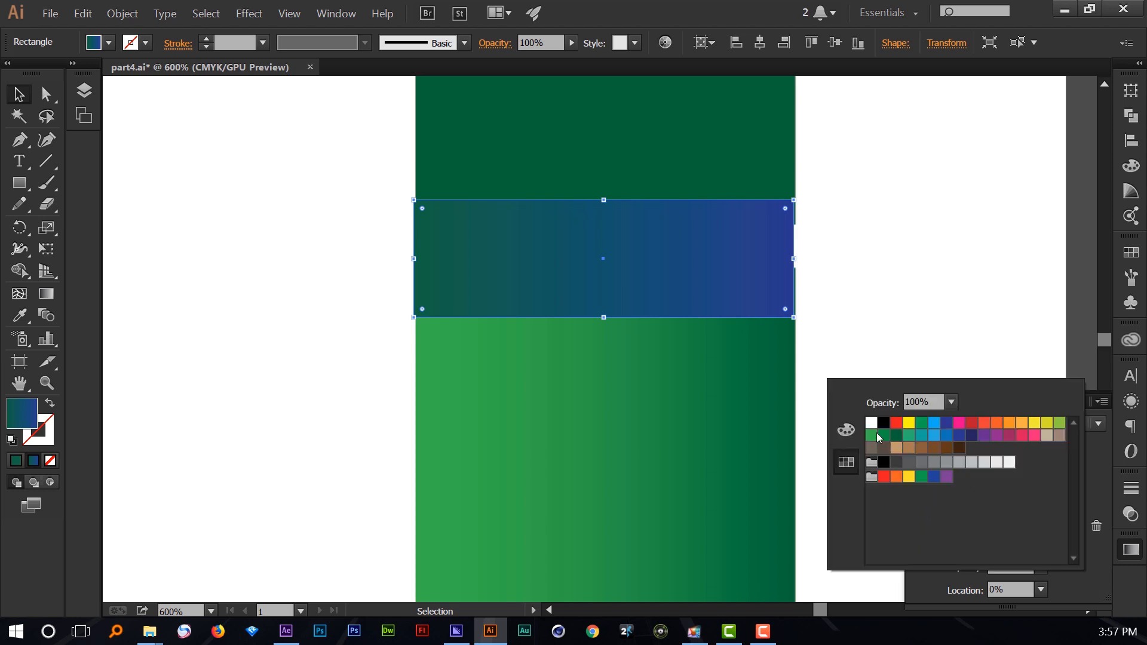
pyautogui.click(876, 436)
pyautogui.click(884, 435)
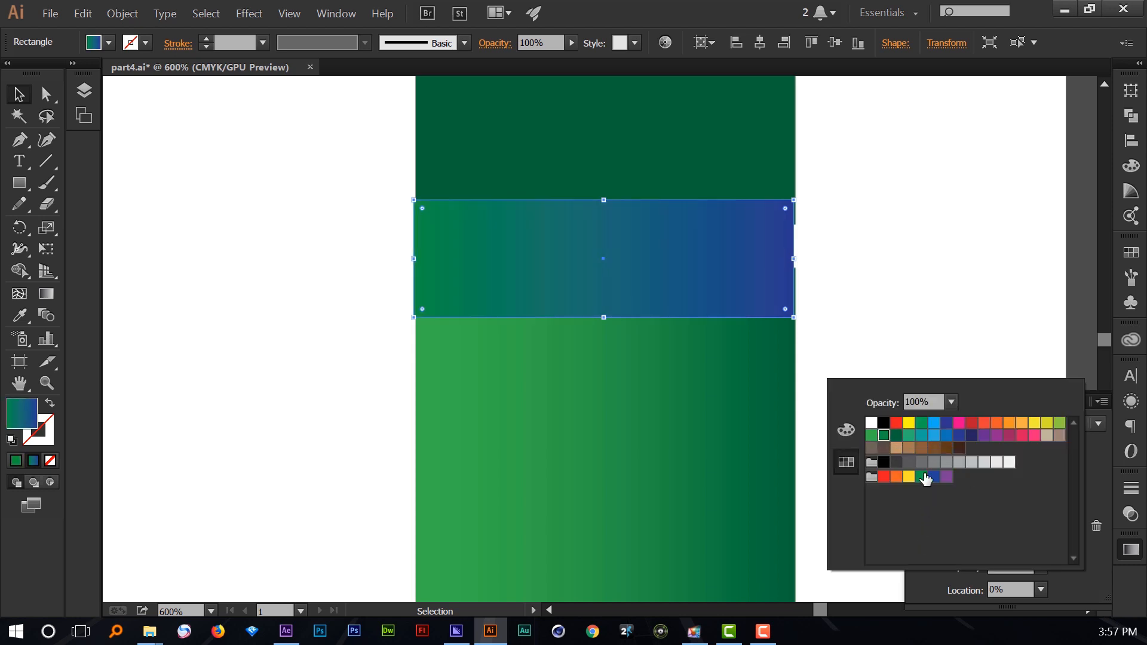
pyautogui.click(924, 478)
pyautogui.click(869, 436)
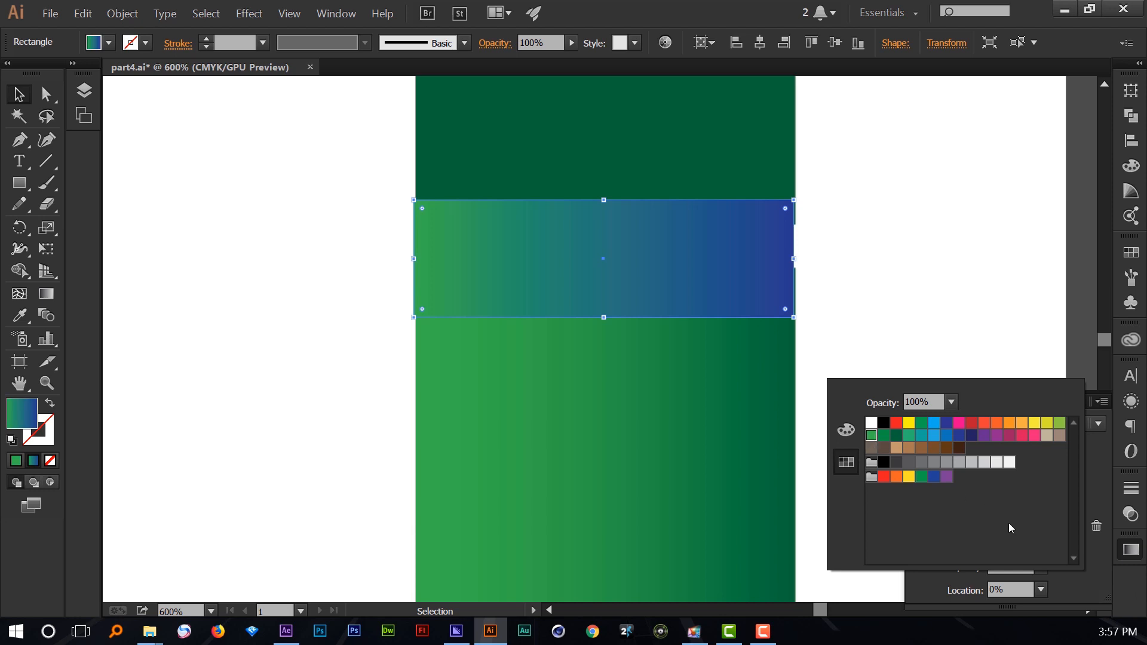
# Set the gradient's ending colour stop to the dark green that matches the reference swatch and leave the rectangle.
pyautogui.click(1079, 594)
pyautogui.doubleClick(1078, 541)
pyautogui.click(924, 423)
pyautogui.click(896, 435)
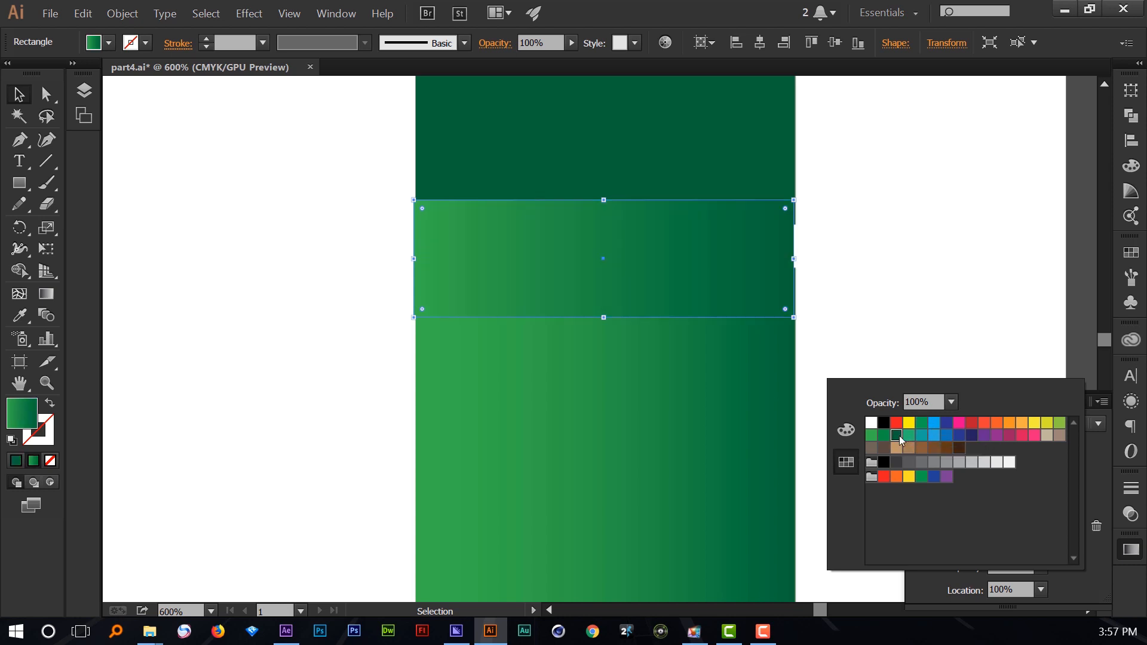
pyautogui.click(896, 314)
pyautogui.click(888, 278)
pyautogui.scroll(-2, 717, 222)
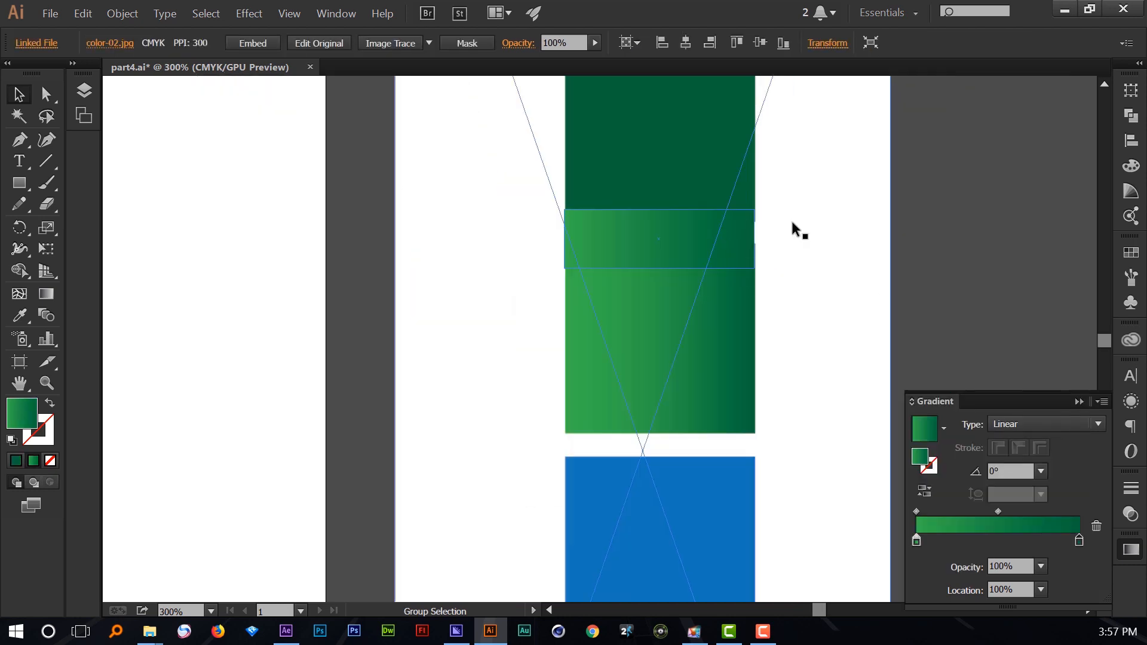
# Duplicate the green gradient rectangle downward onto the upper edge of the solid blue reference swatch.
pyautogui.click(965, 299)
pyautogui.moveTo(965, 302); pyautogui.dragTo(928, 226)
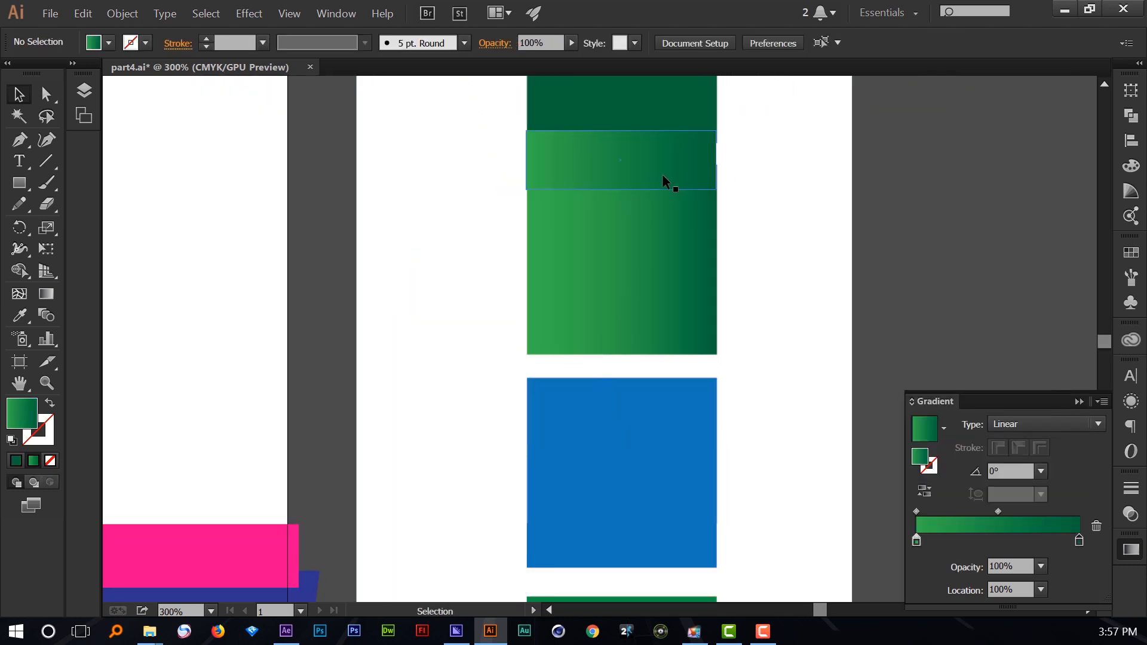
pyautogui.moveTo(673, 169); pyautogui.dragTo(673, 381)
pyautogui.scroll(2, 639, 449)
pyautogui.scroll(2, 604, 435)
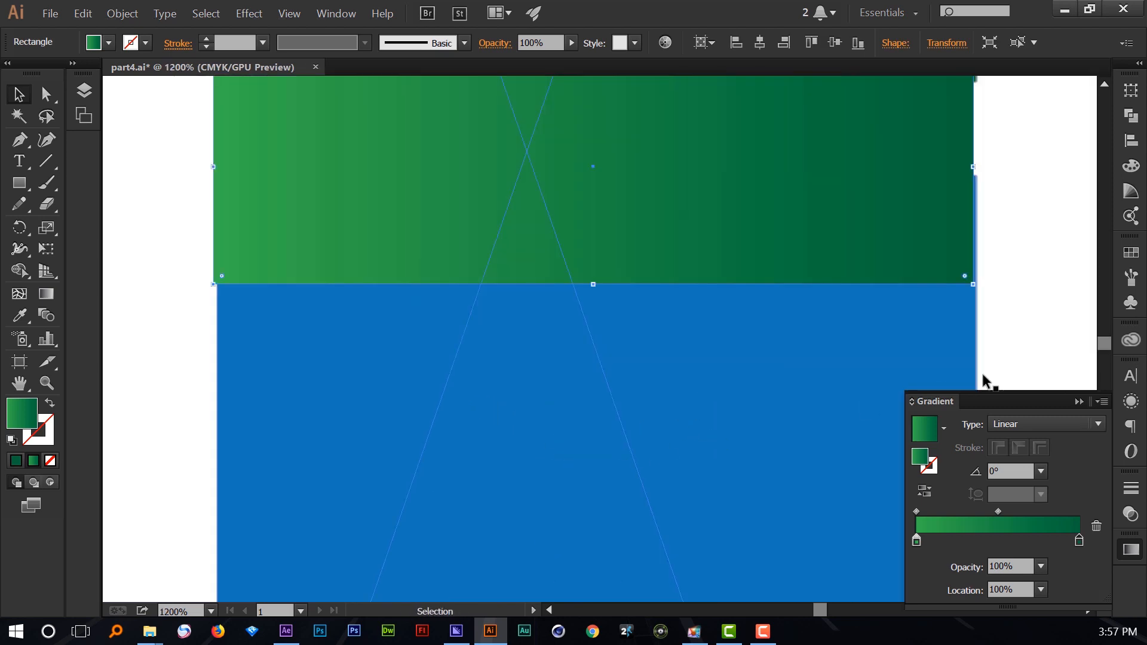
pyautogui.scroll(-2, 550, 377)
pyautogui.moveTo(598, 291); pyautogui.dragTo(604, 323)
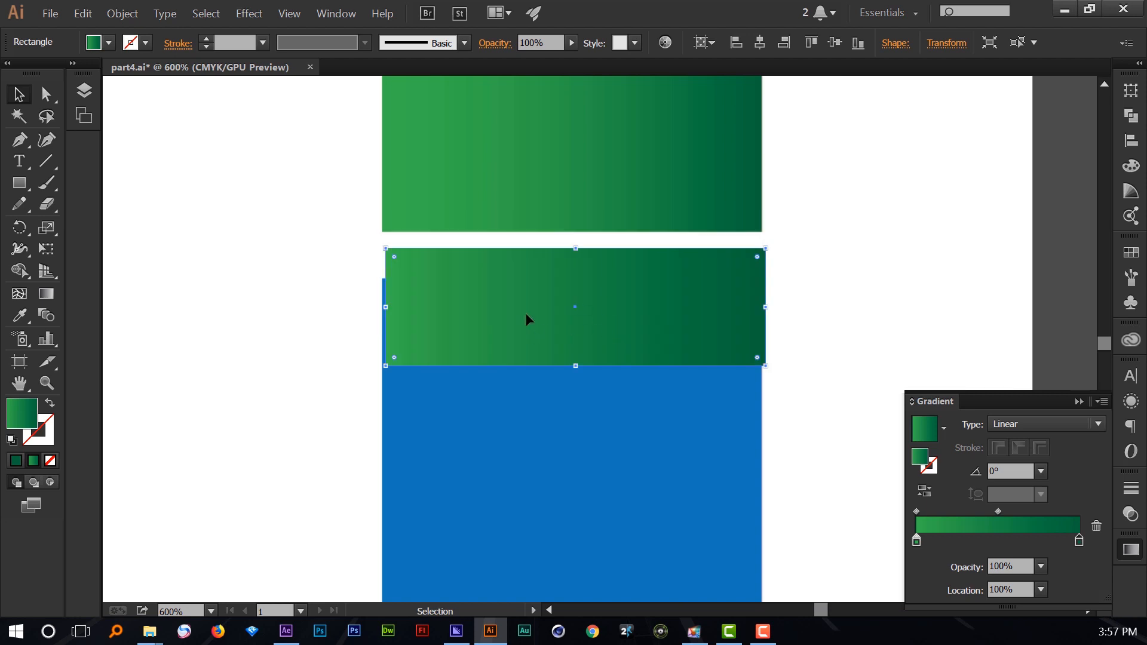
# Fill the new copy with the medium blue swatch closest to the reference and deselect it.
pyautogui.click(109, 43)
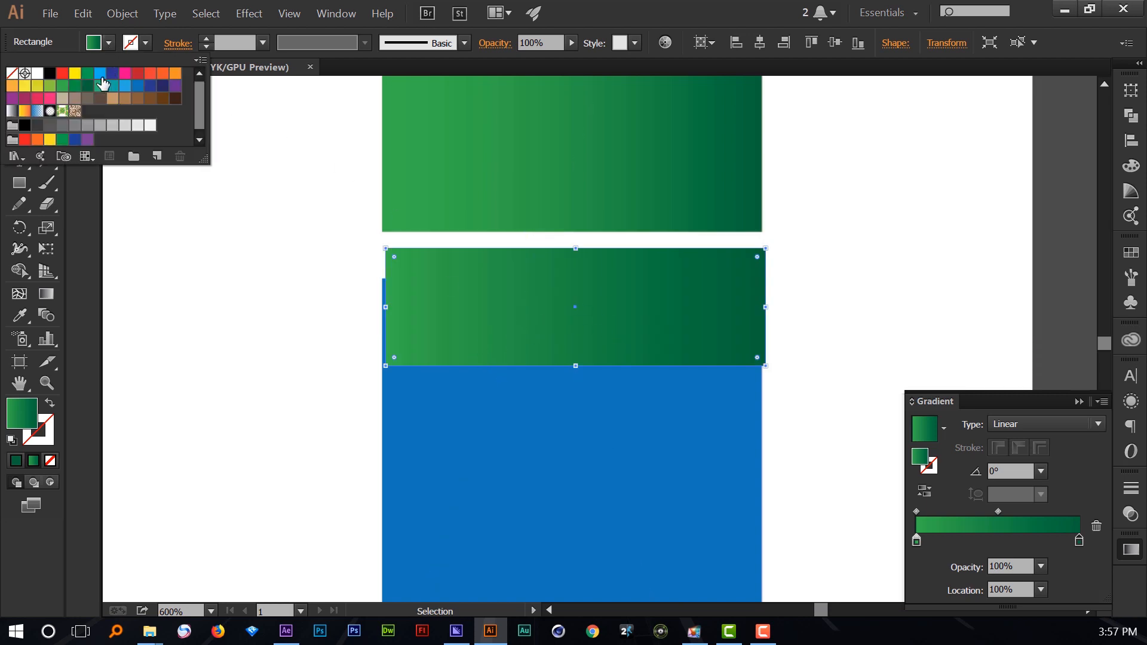
pyautogui.click(100, 73)
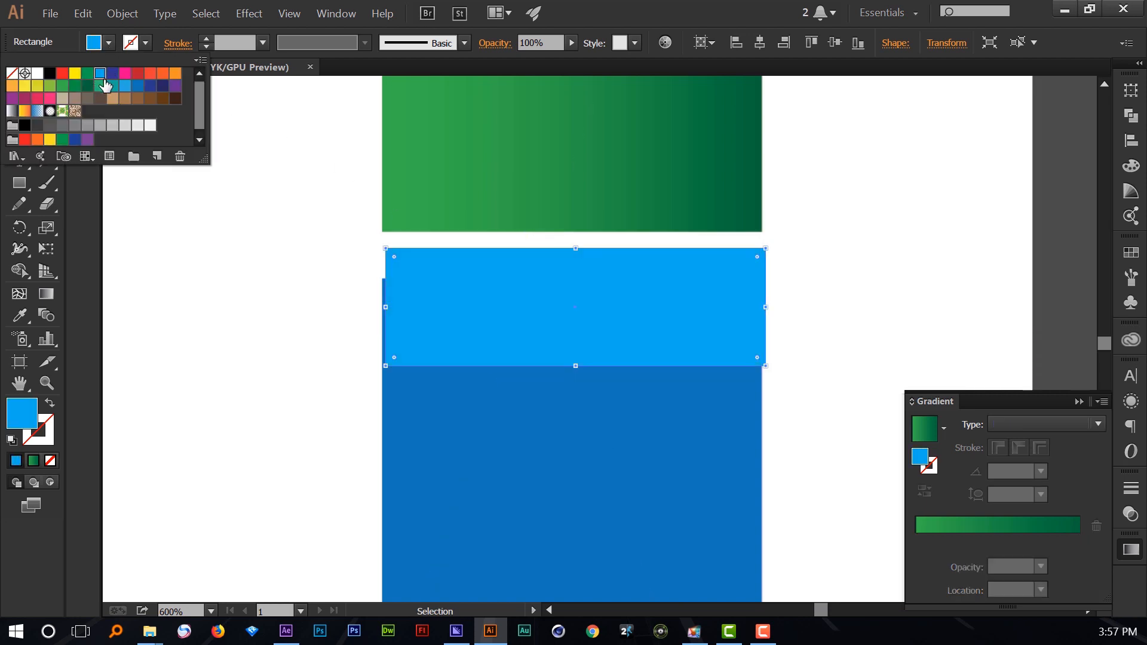
pyautogui.click(137, 85)
pyautogui.click(267, 191)
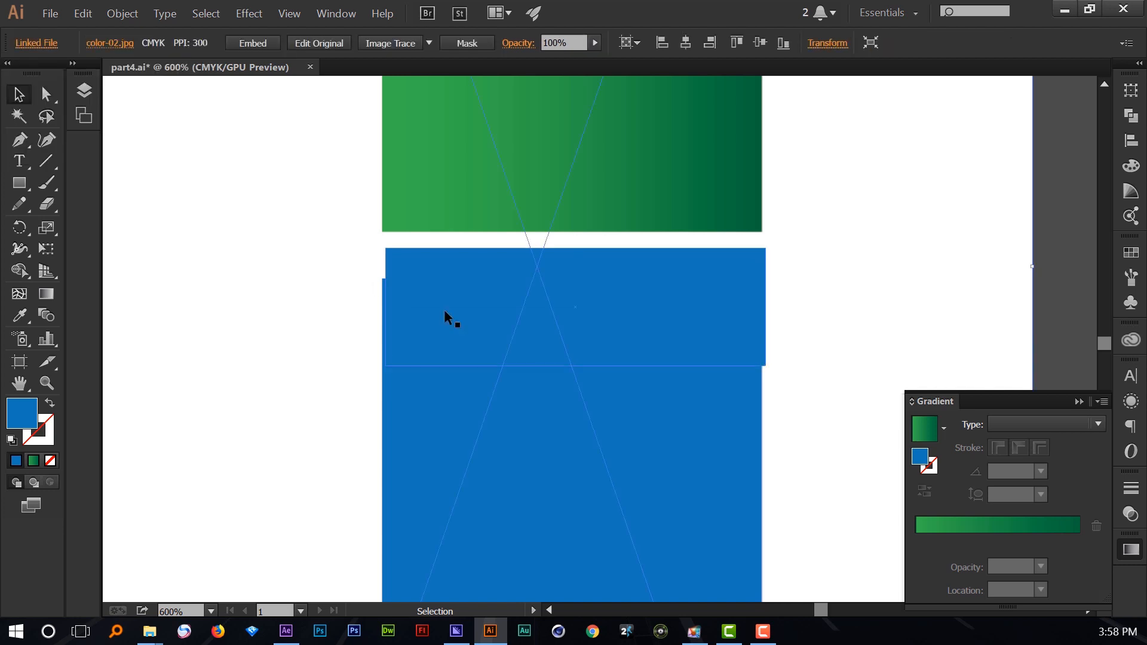
# Shift the blue rectangle sideways to uncover part of the reference swatch, and recolour it solid green.
pyautogui.moveTo(454, 316); pyautogui.dragTo(570, 322)
pyautogui.click(109, 42)
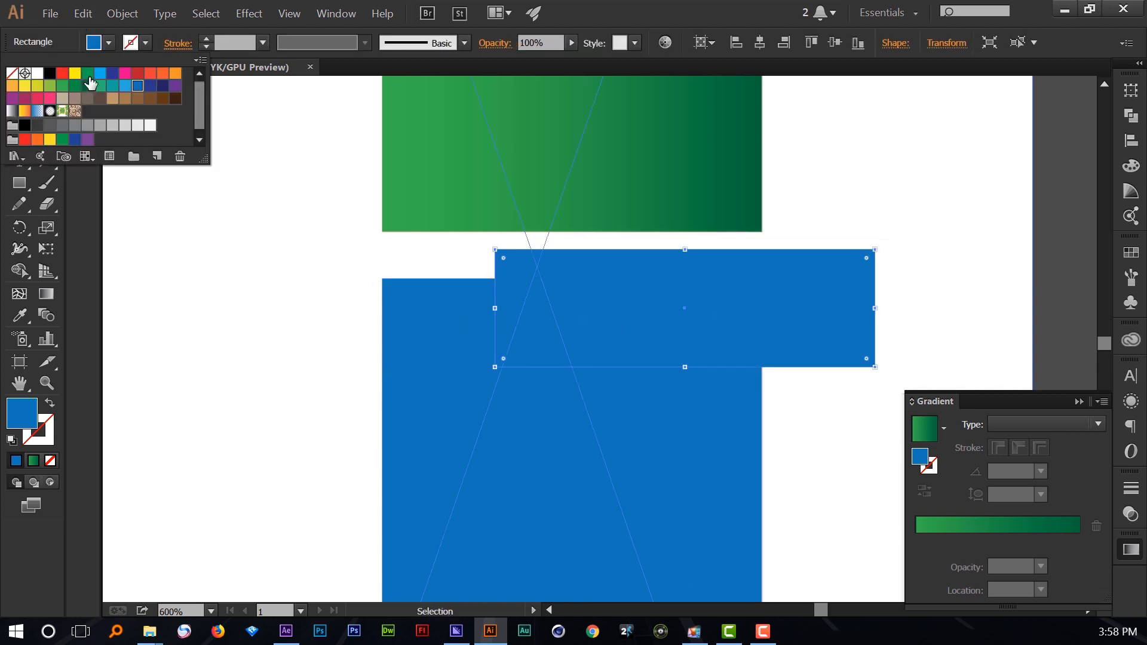
pyautogui.click(136, 85)
pyautogui.click(302, 258)
pyautogui.click(297, 252)
pyautogui.click(675, 328)
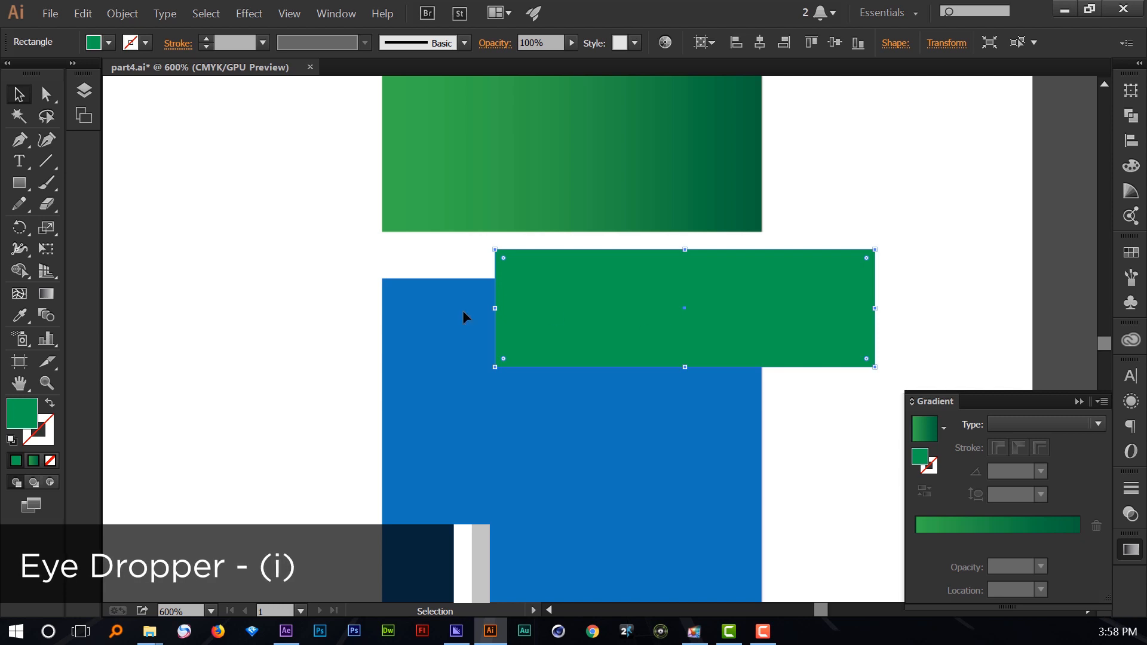
# Sample the reference image's colours with the Eyedropper, finally filling the rectangle with the reference swatch's blue.
pyautogui.click(21, 317)
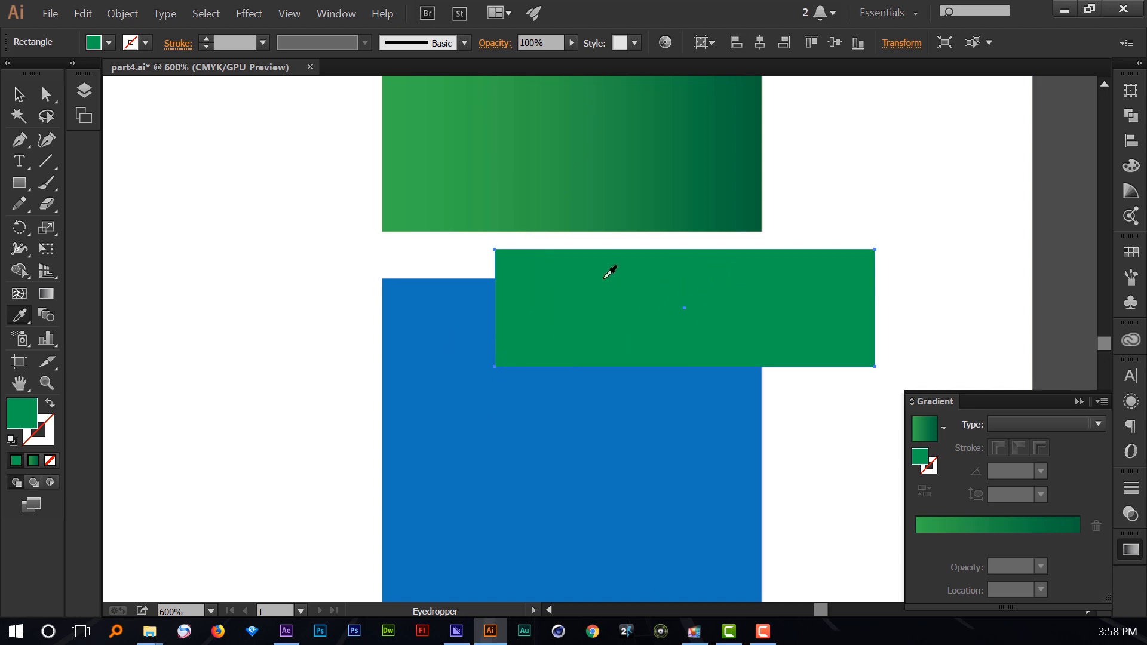
pyautogui.click(456, 319)
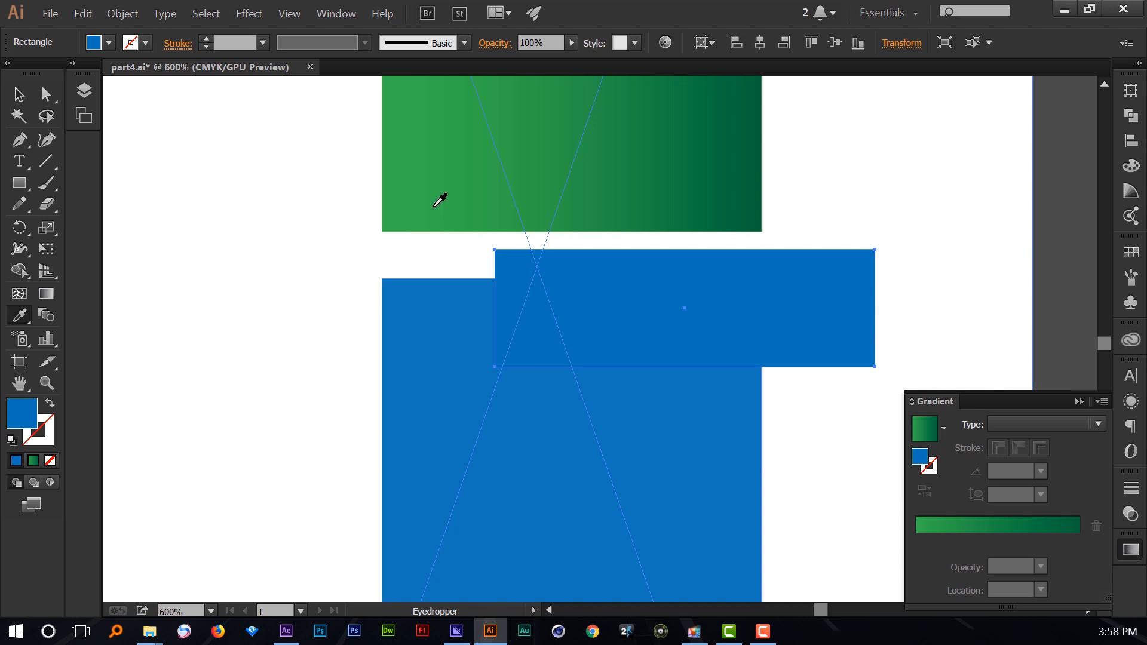
pyautogui.click(442, 187)
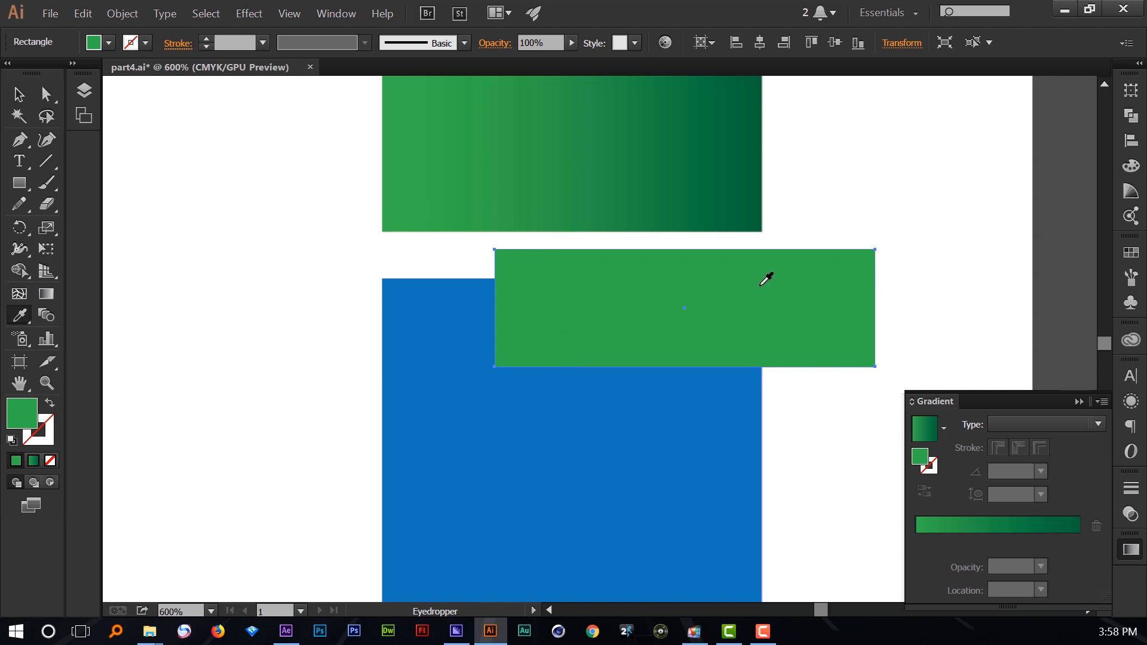
pyautogui.click(456, 322)
pyautogui.click(19, 93)
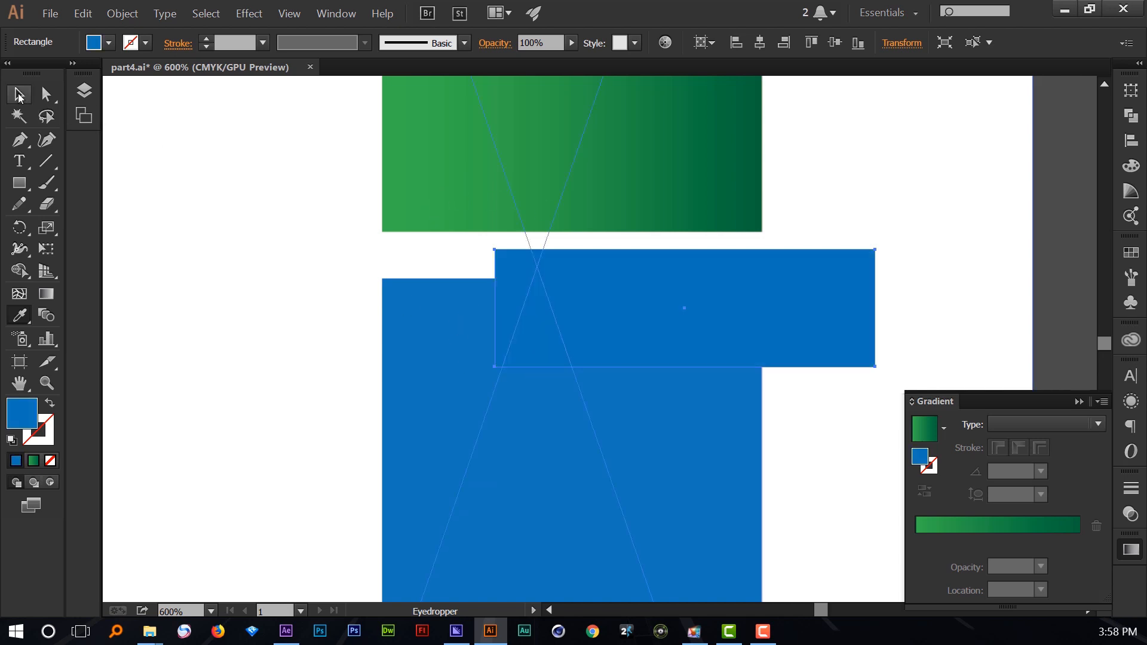
pyautogui.click(423, 231)
# Duplicate the blue rectangle downward onto the solid green reference swatch, offset sideways so part of the swatch stays uncovered.
pyautogui.scroll(-2, 490, 231)
pyautogui.click(800, 339)
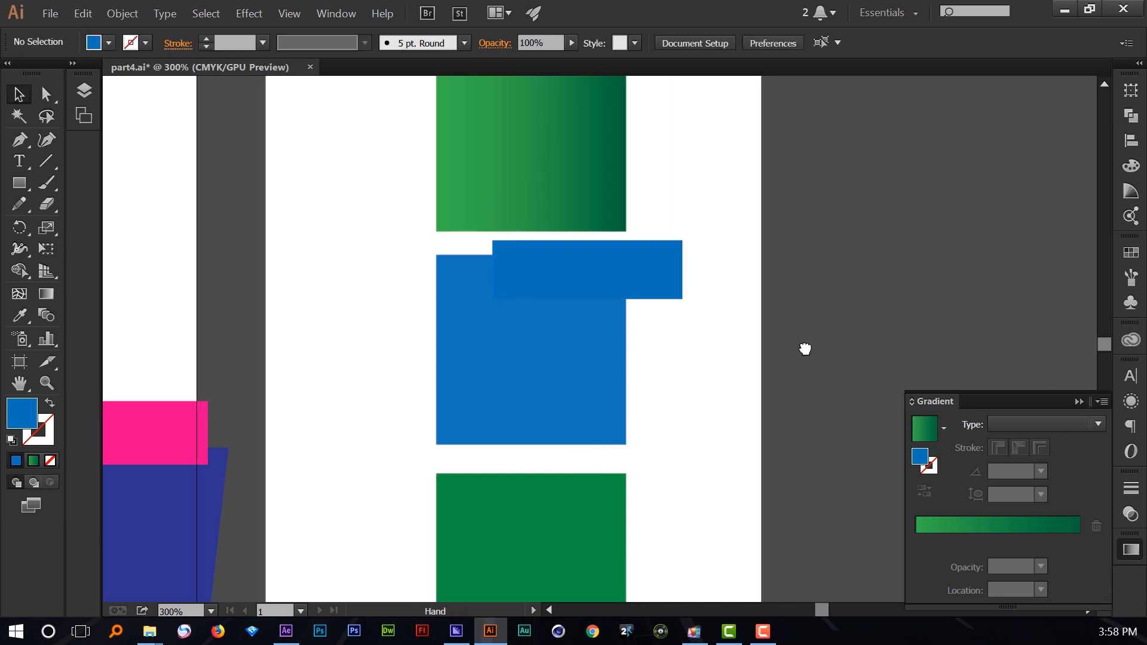
pyautogui.moveTo(804, 346); pyautogui.dragTo(826, 293)
pyautogui.click(618, 204)
pyautogui.keyDown('alt'); pyautogui.moveTo(654, 215); pyautogui.dragTo(610, 388); pyautogui.keyUp('alt')
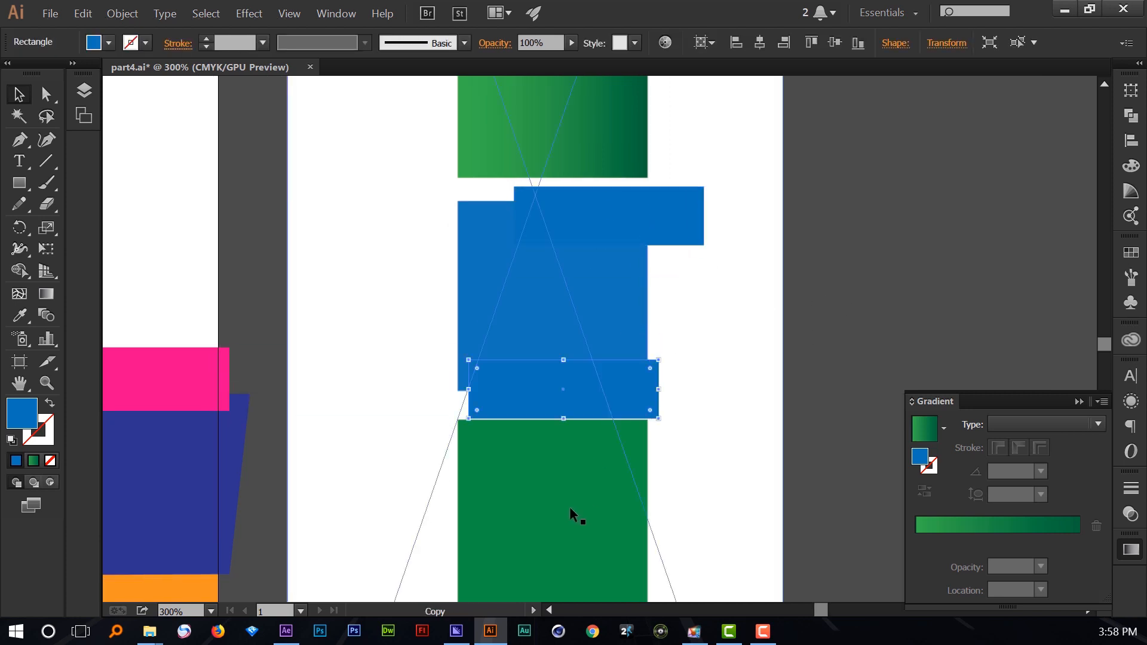
pyautogui.scroll(2, 568, 511)
pyautogui.moveTo(566, 271); pyautogui.dragTo(610, 317)
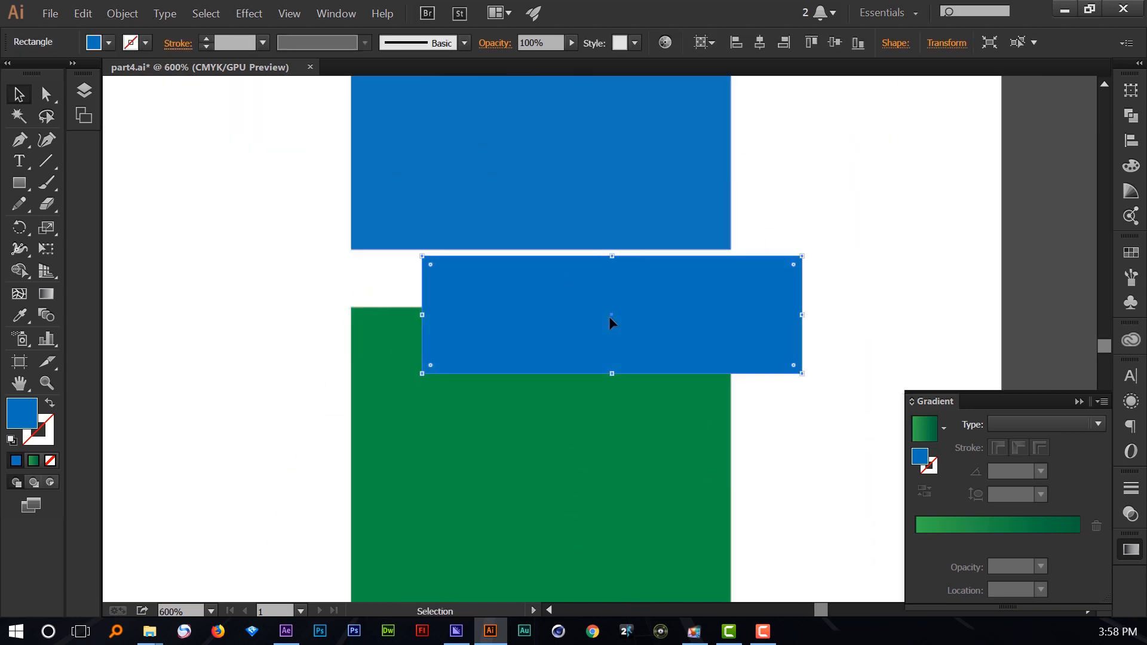
# Fill the new copy with the green sampled from the reference swatch using the Eyedropper, and deselect it.
pyautogui.press('i')
pyautogui.click(527, 417)
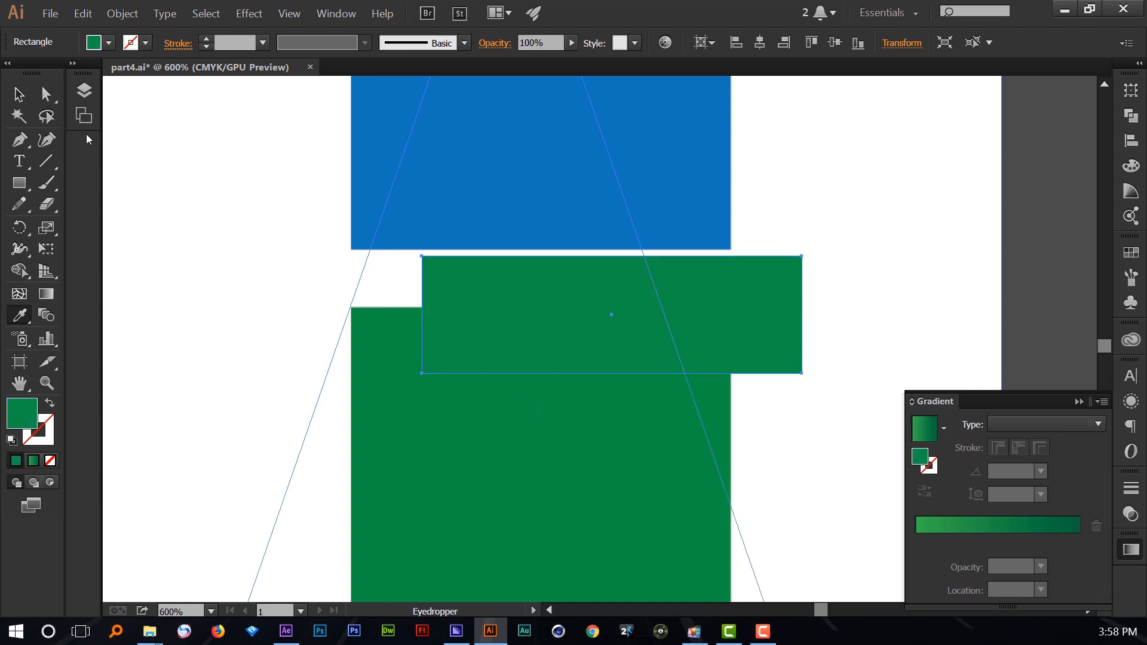
pyautogui.click(19, 94)
pyautogui.scroll(-3, 354, 256)
pyautogui.click(785, 258)
# Duplicate the green rectangle downward and align it just above the yellow-to-orange gradient reference swatch.
pyautogui.moveTo(726, 269); pyautogui.dragTo(811, 190)
pyautogui.scroll(1, 429, 410)
pyautogui.click(582, 79)
pyautogui.moveTo(613, 113); pyautogui.dragTo(578, 278)
pyautogui.scroll(3, 547, 303)
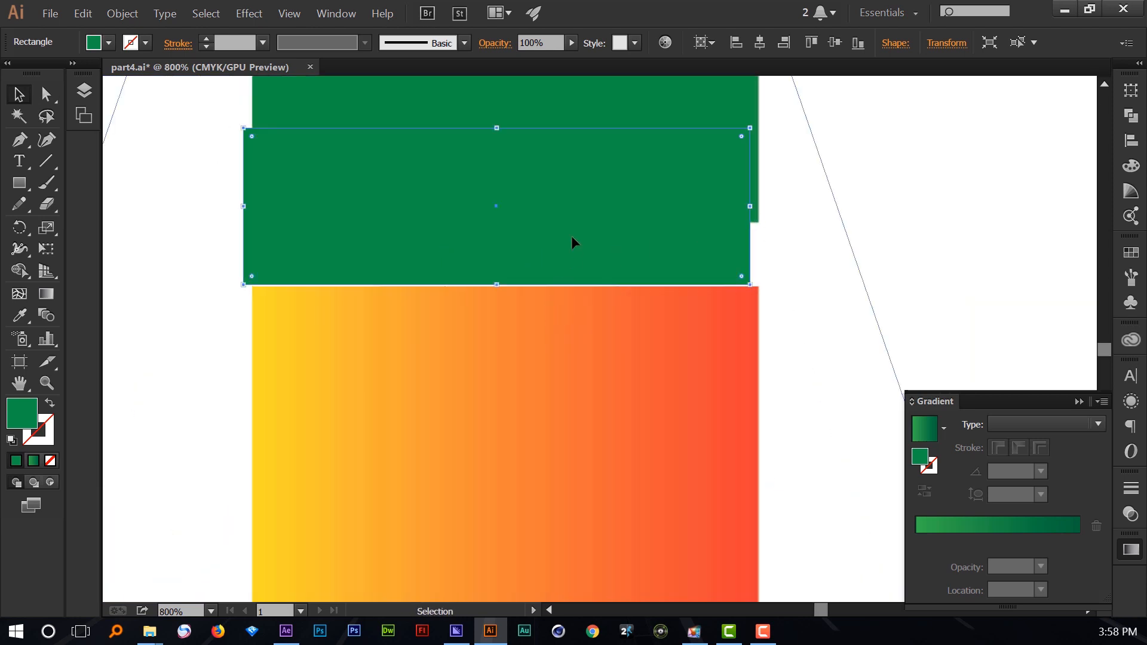
pyautogui.moveTo(572, 236); pyautogui.dragTo(579, 236)
pyautogui.moveTo(544, 278); pyautogui.dragTo(571, 315)
pyautogui.click(309, 264)
pyautogui.scroll(-2, 493, 286)
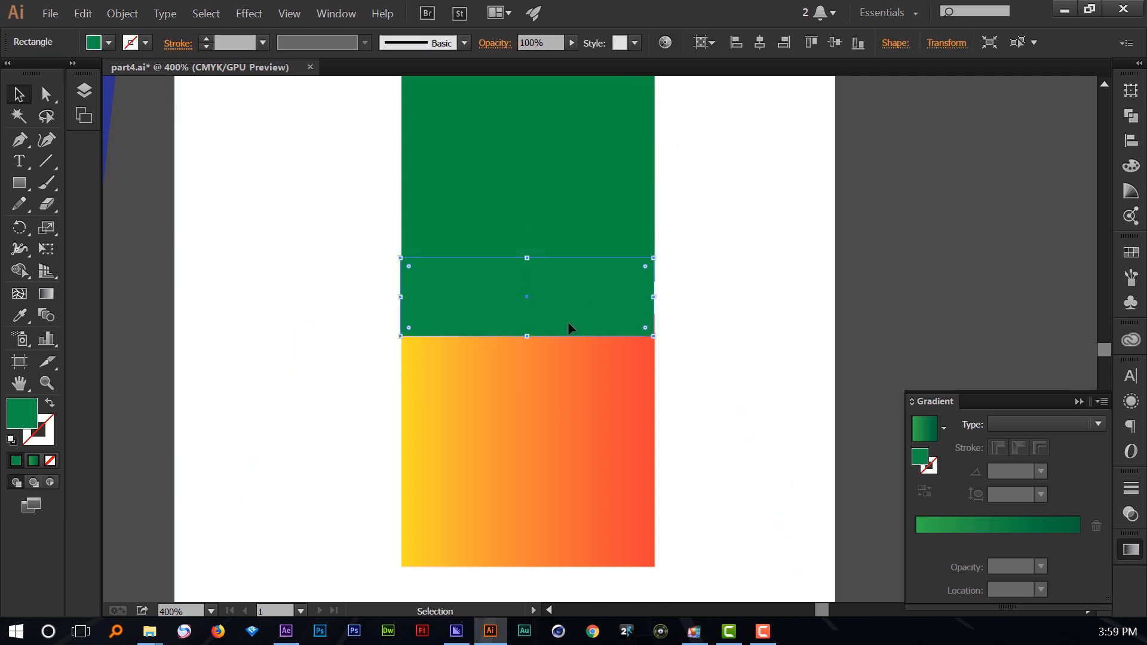
# Apply the last used gradient to the new copy and set its starting colour stop to the golden yellow swatch.
pyautogui.click(996, 528)
pyautogui.click(914, 542)
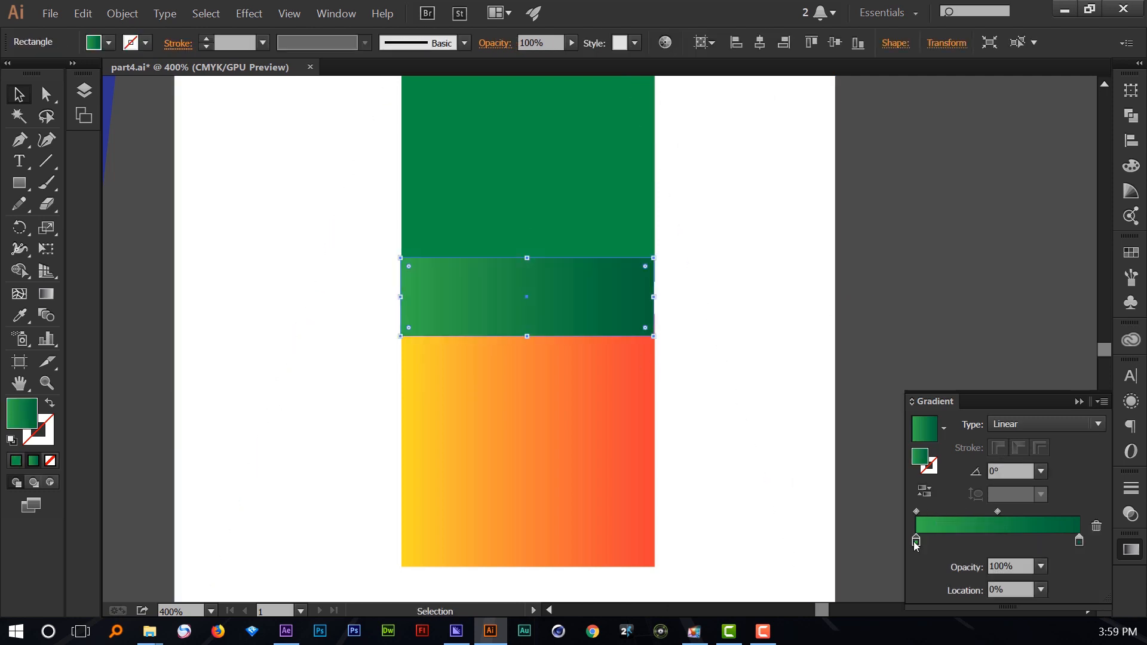
pyautogui.doubleClick(916, 542)
pyautogui.click(896, 422)
pyautogui.click(908, 423)
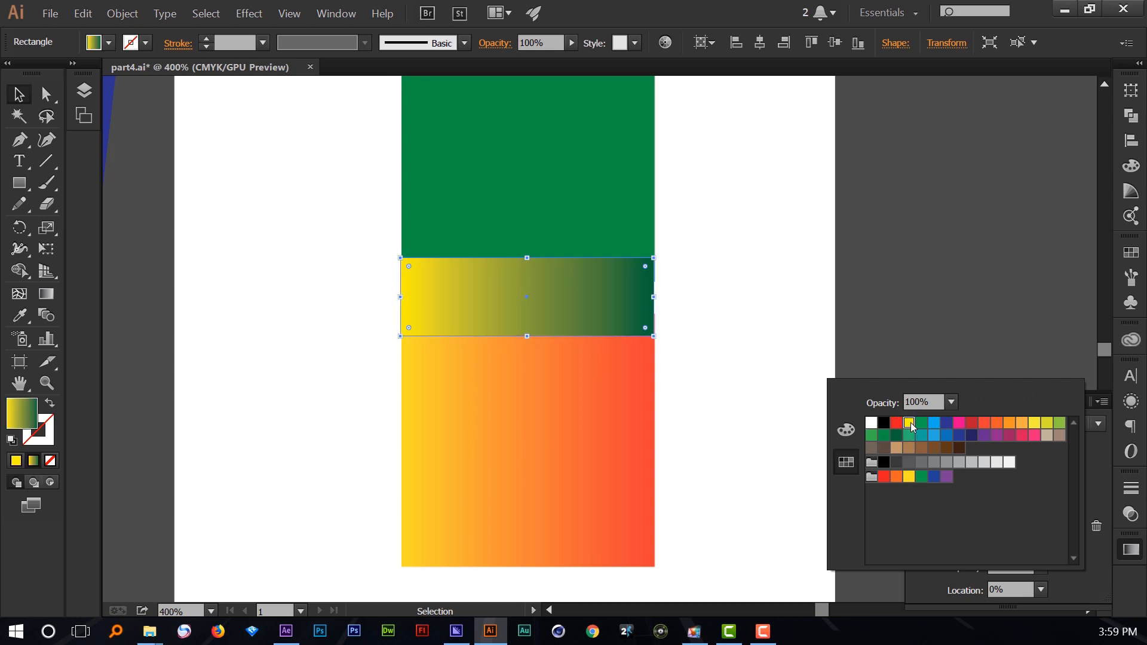
pyautogui.click(909, 476)
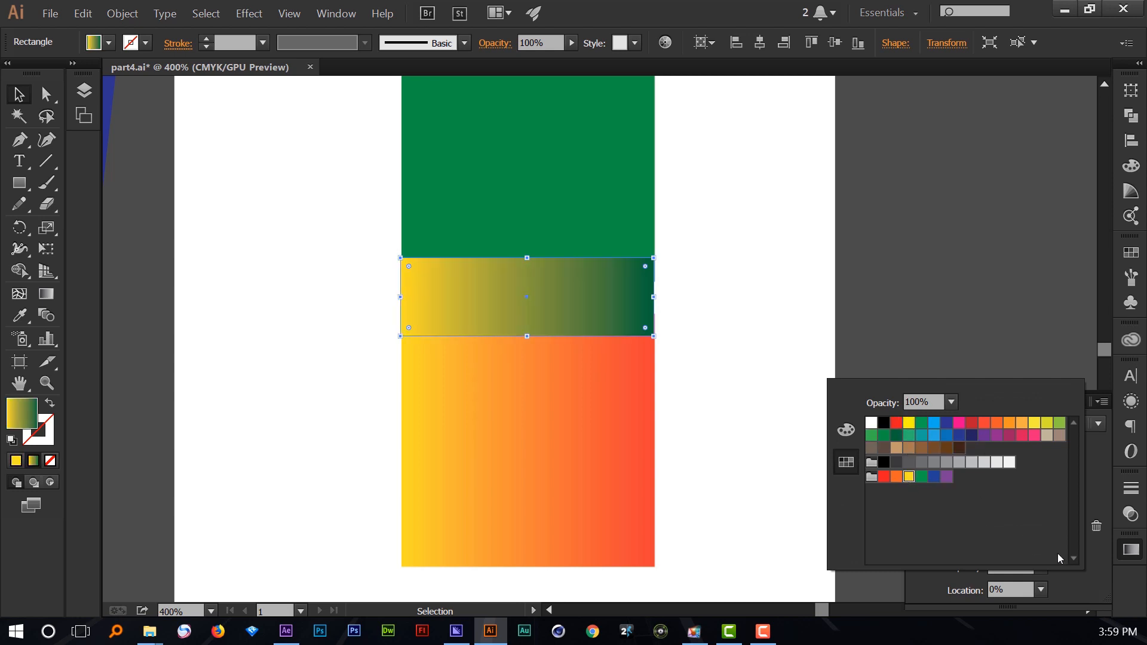
# Set the gradient's ending colour stop to dark red and deselect the rectangle.
pyautogui.click(1079, 588)
pyautogui.doubleClick(1079, 542)
pyautogui.click(898, 424)
pyautogui.click(908, 423)
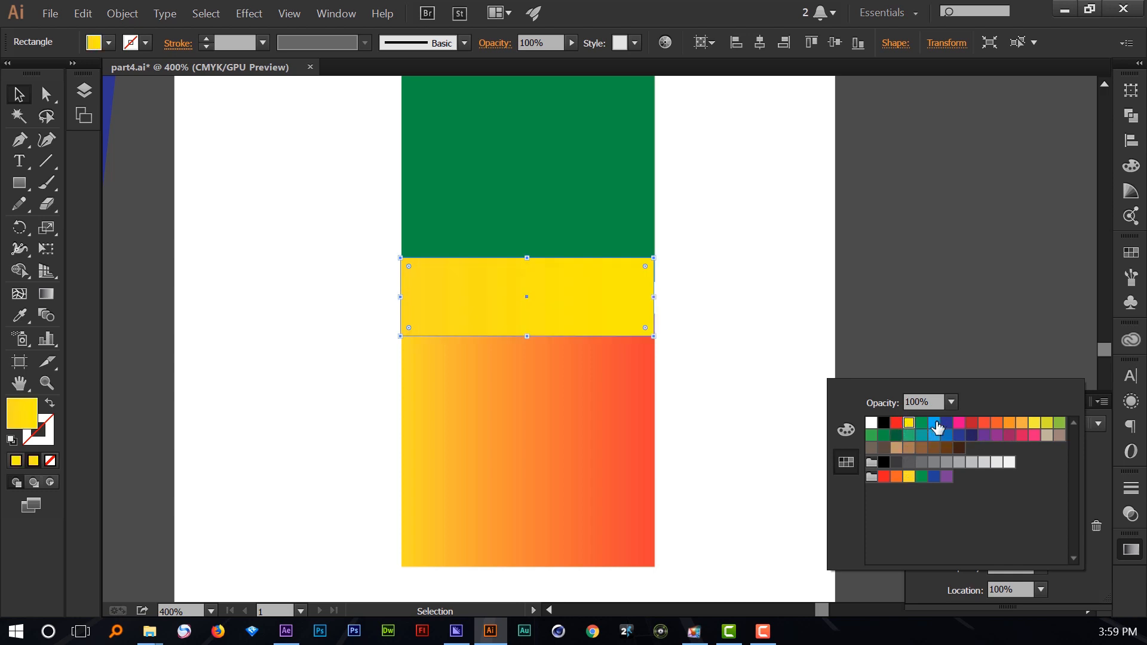
pyautogui.click(970, 424)
pyautogui.click(954, 298)
pyautogui.click(955, 297)
pyautogui.scroll(-2, 703, 387)
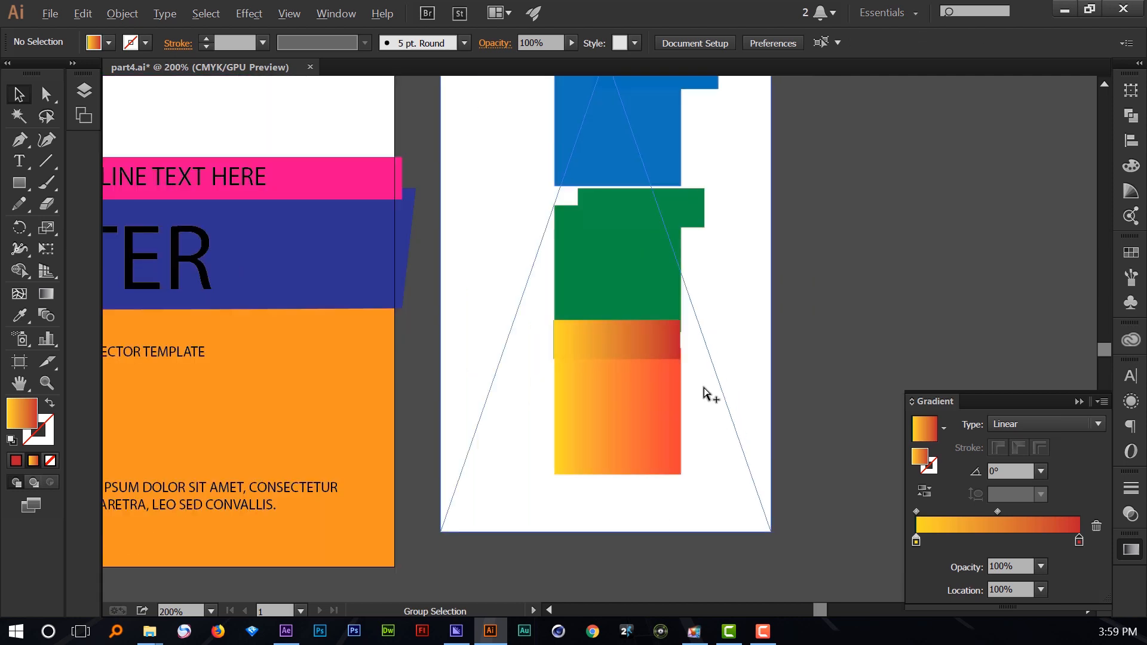
# Pull the color-02.jpg reference image away from the colour rectangles, delete it and collapse the gradient settings.
pyautogui.scroll(-2, 703, 389)
pyautogui.scroll(1, 807, 328)
pyautogui.scroll(-1, 808, 348)
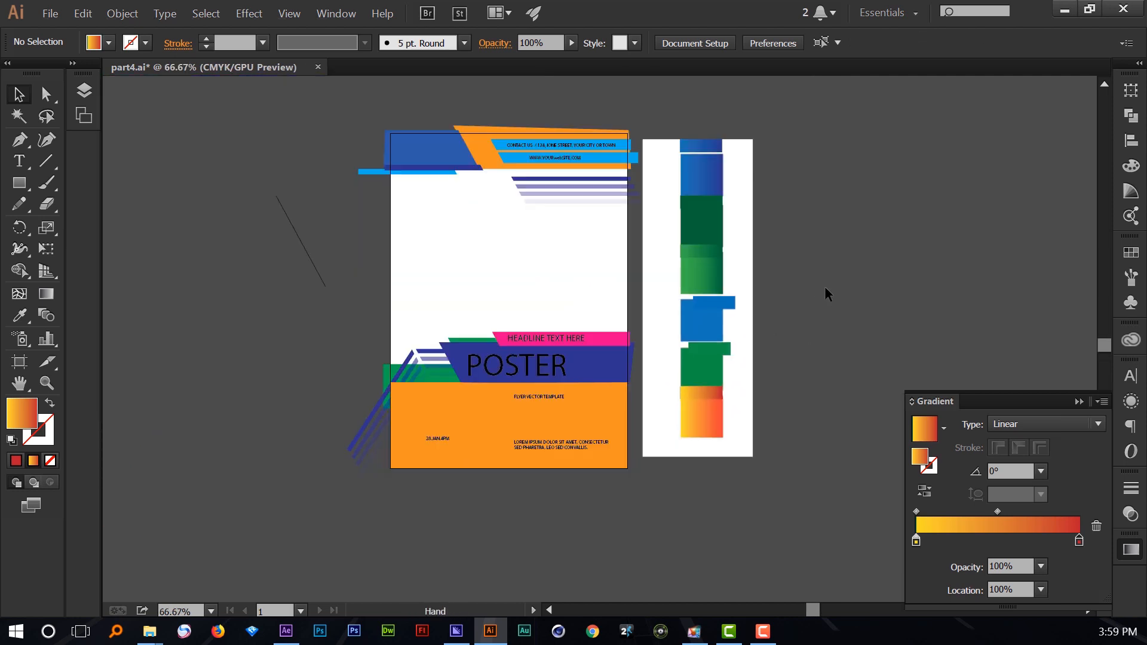
pyautogui.moveTo(825, 287); pyautogui.dragTo(838, 285)
pyautogui.moveTo(762, 203); pyautogui.dragTo(900, 244)
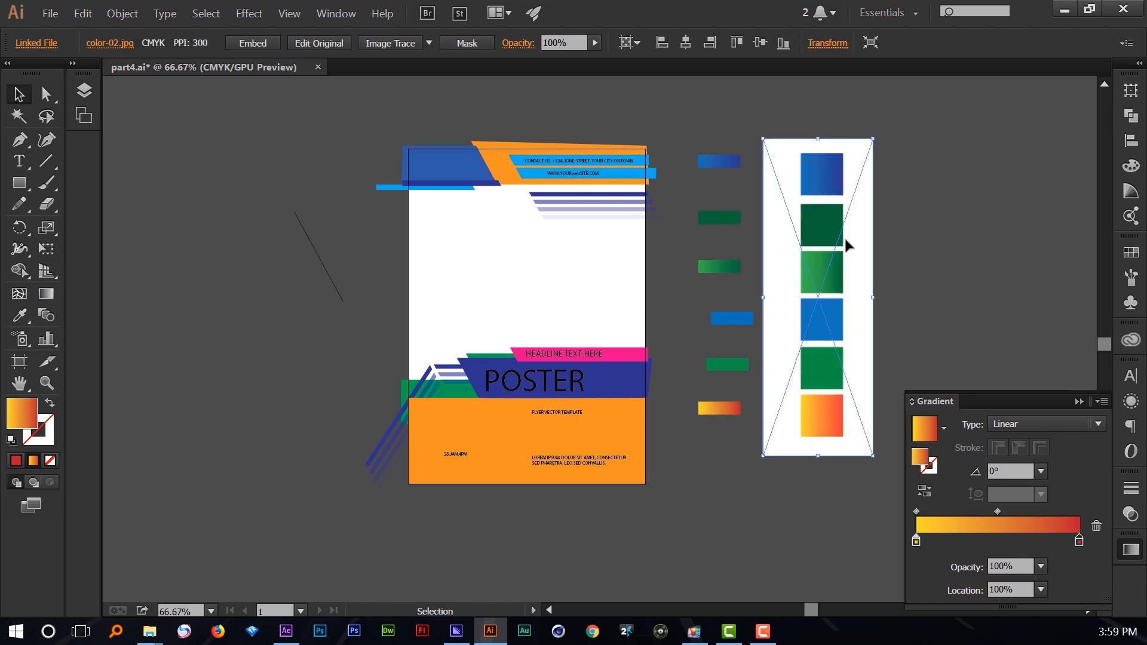
pyautogui.press('Delete')
pyautogui.click(1079, 402)
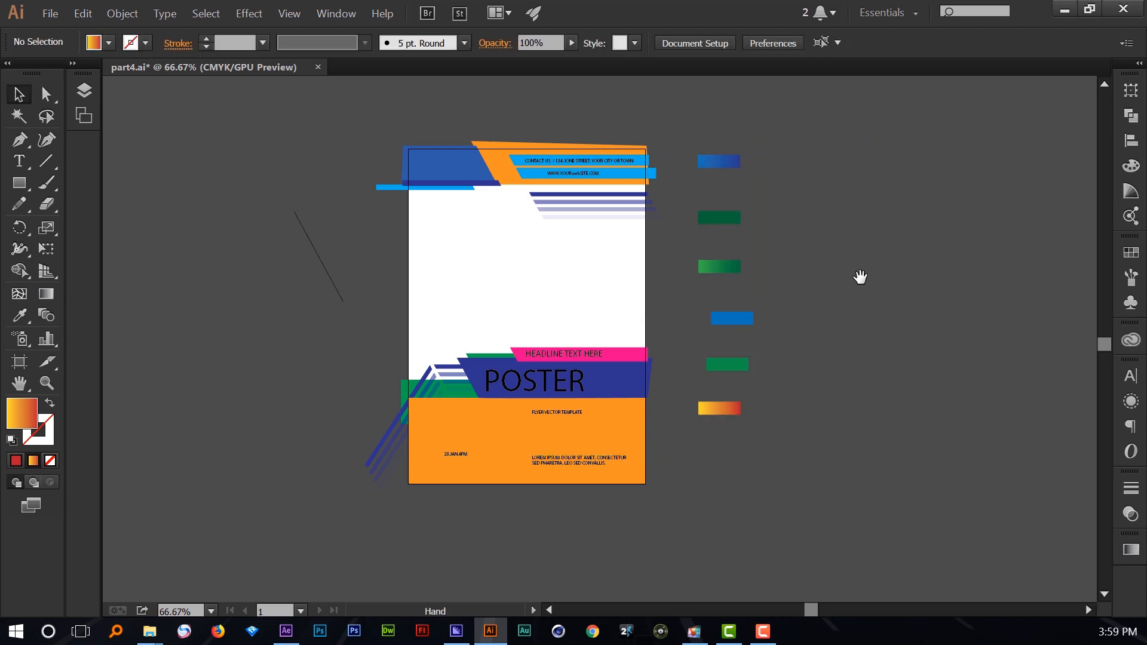
pyautogui.moveTo(861, 274); pyautogui.dragTo(954, 320)
pyautogui.moveTo(794, 154); pyautogui.dragTo(879, 475)
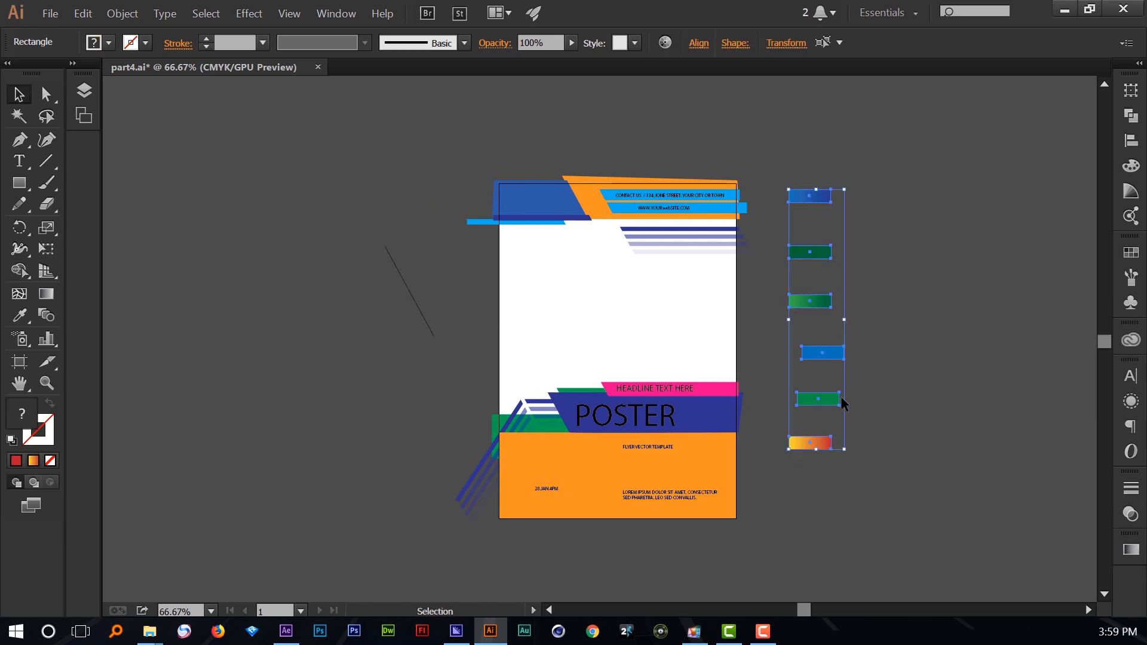
pyautogui.click(884, 373)
# Fill the poster header's blue slanted shape with the blue gradient sampled from the sample rectangle, and deselect it.
pyautogui.hotkey('ctrl', '=')
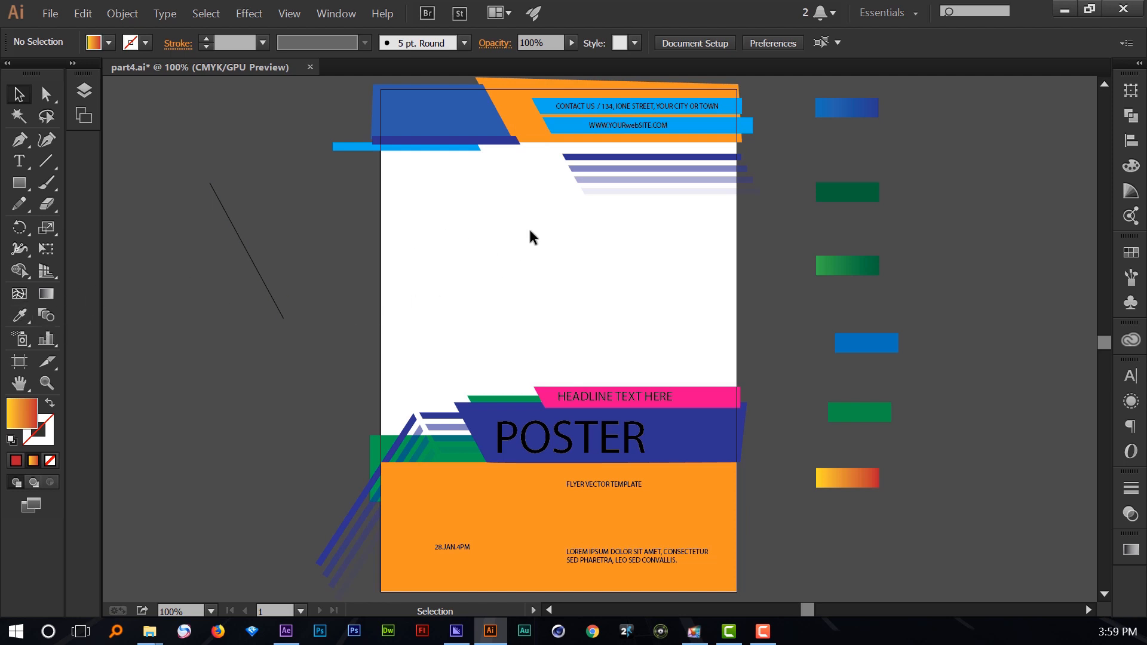
pyautogui.moveTo(525, 217); pyautogui.dragTo(530, 271)
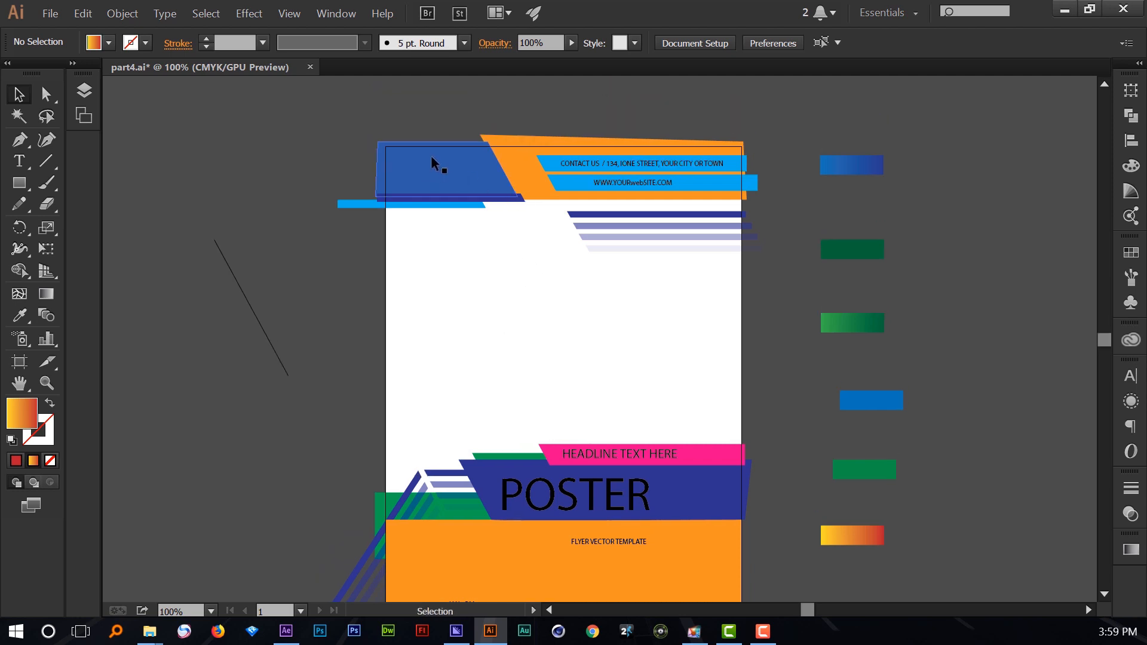
pyautogui.click(458, 171)
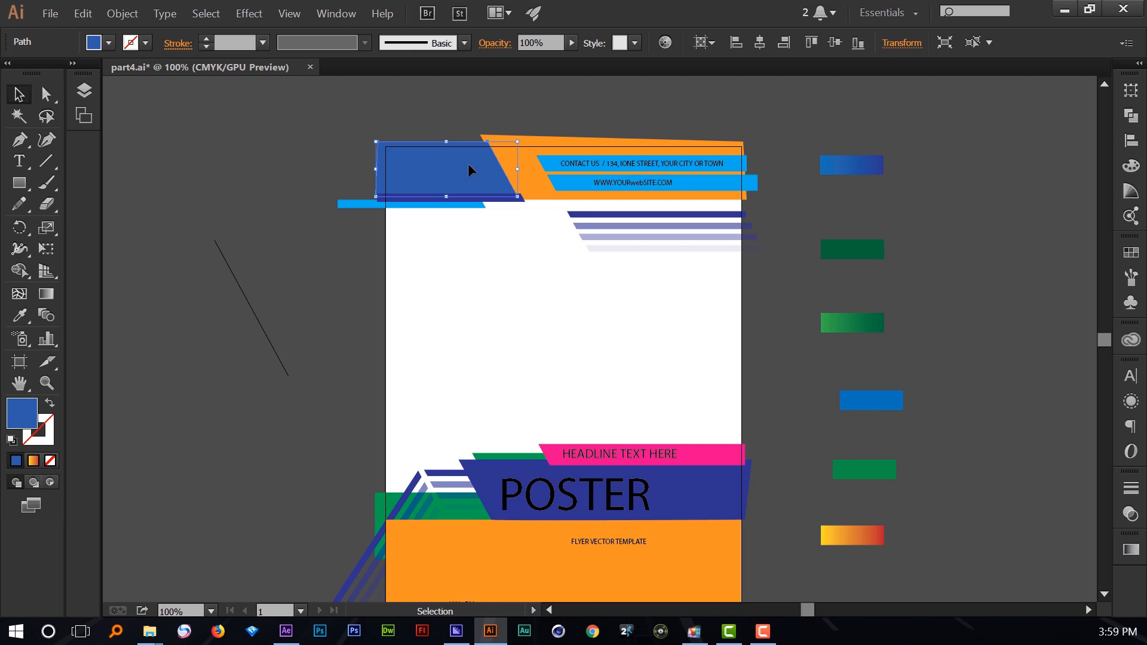
pyautogui.press('i')
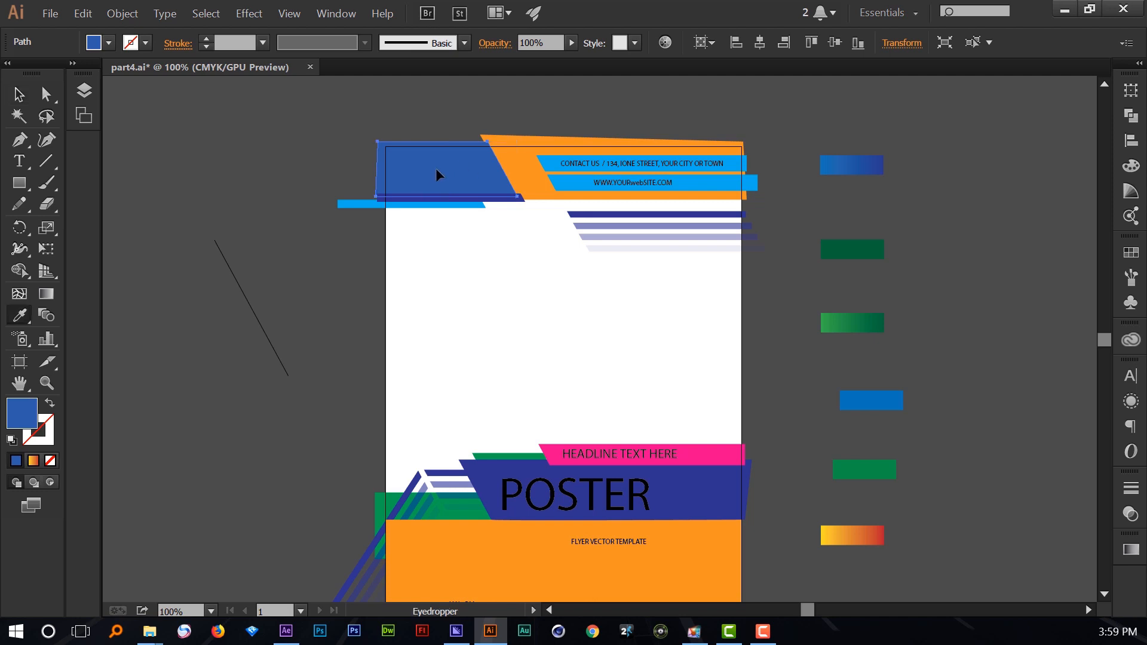
pyautogui.click(877, 162)
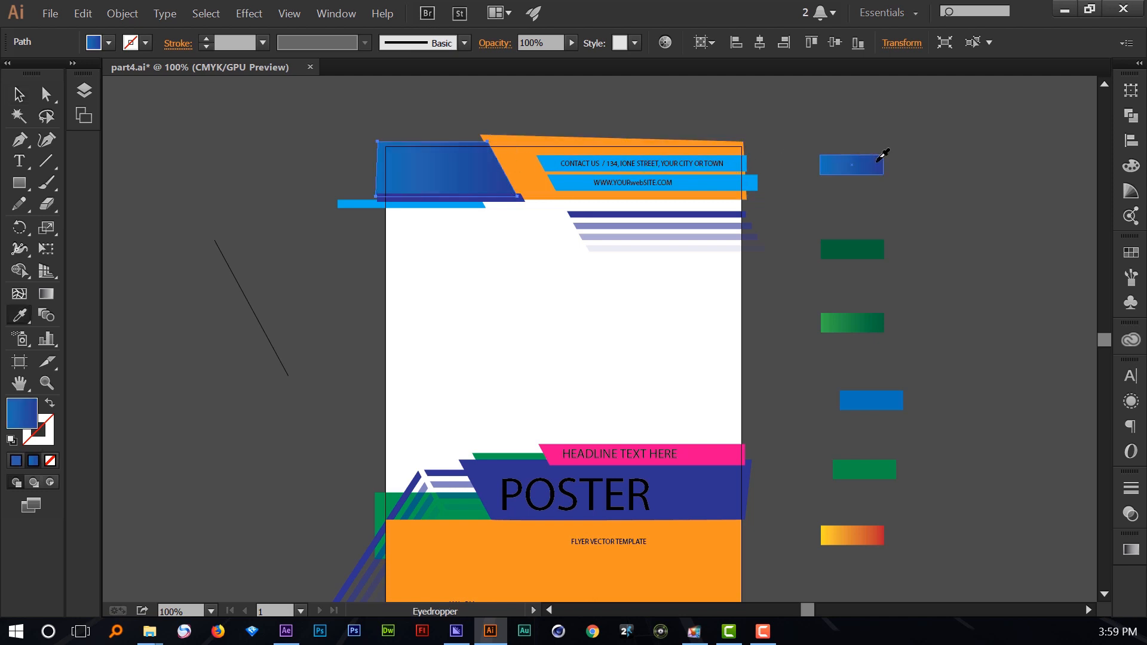
pyautogui.click(17, 94)
pyautogui.click(182, 162)
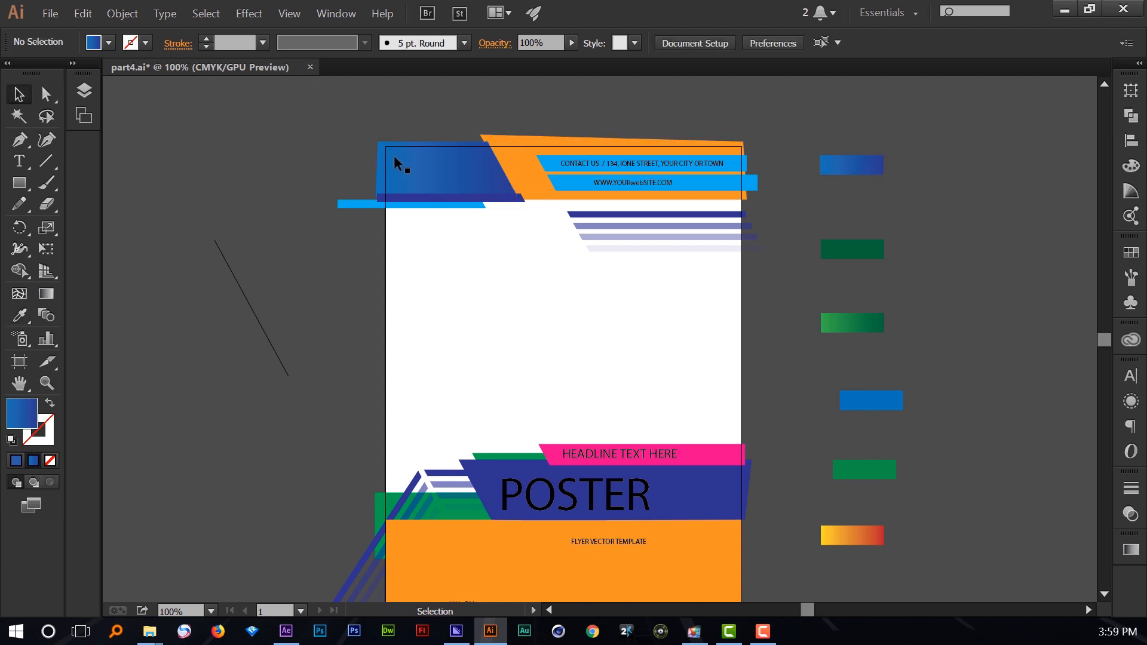
# Fill the orange header shape behind the contact lines with the green gradient sampled from its sample rectangle.
pyautogui.click(528, 154)
pyautogui.press('i')
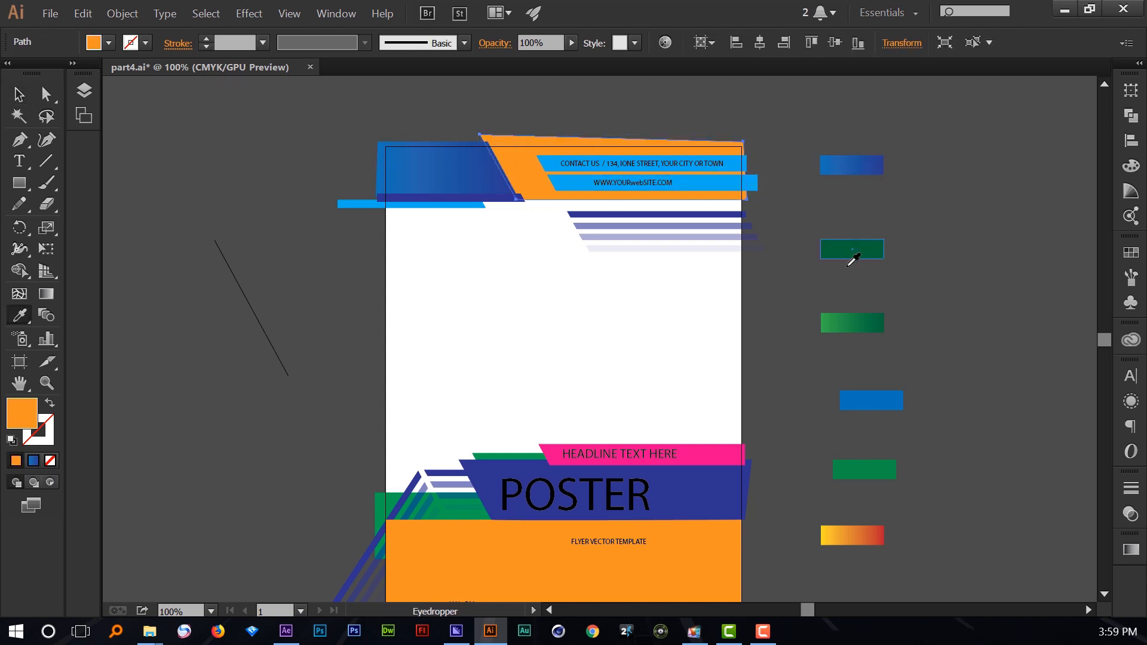
pyautogui.click(859, 324)
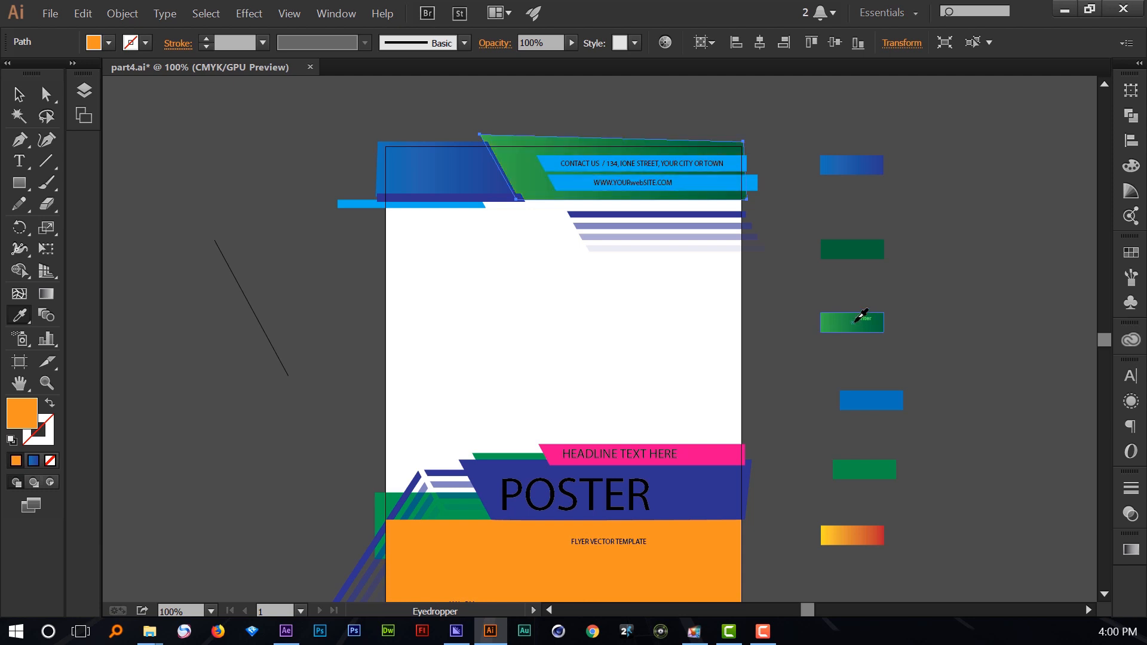
# Replace the fill of the header shape behind the contact lines with the solid dark green sampled from its rectangle, and deselect it.
pyautogui.click(859, 252)
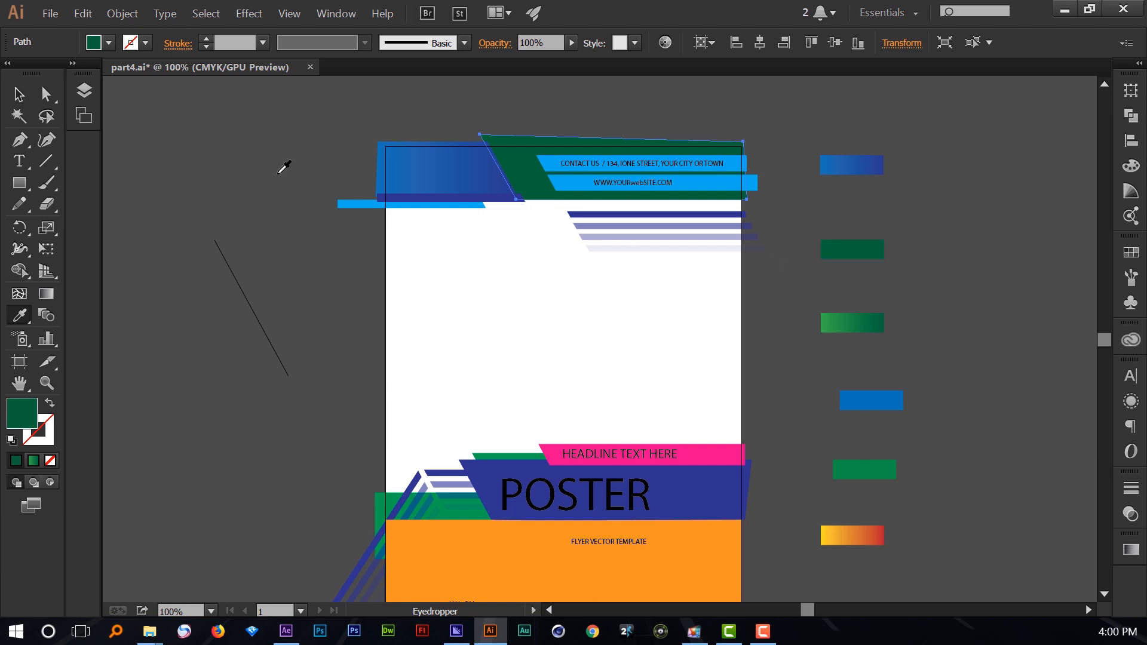
pyautogui.click(20, 95)
pyautogui.click(263, 132)
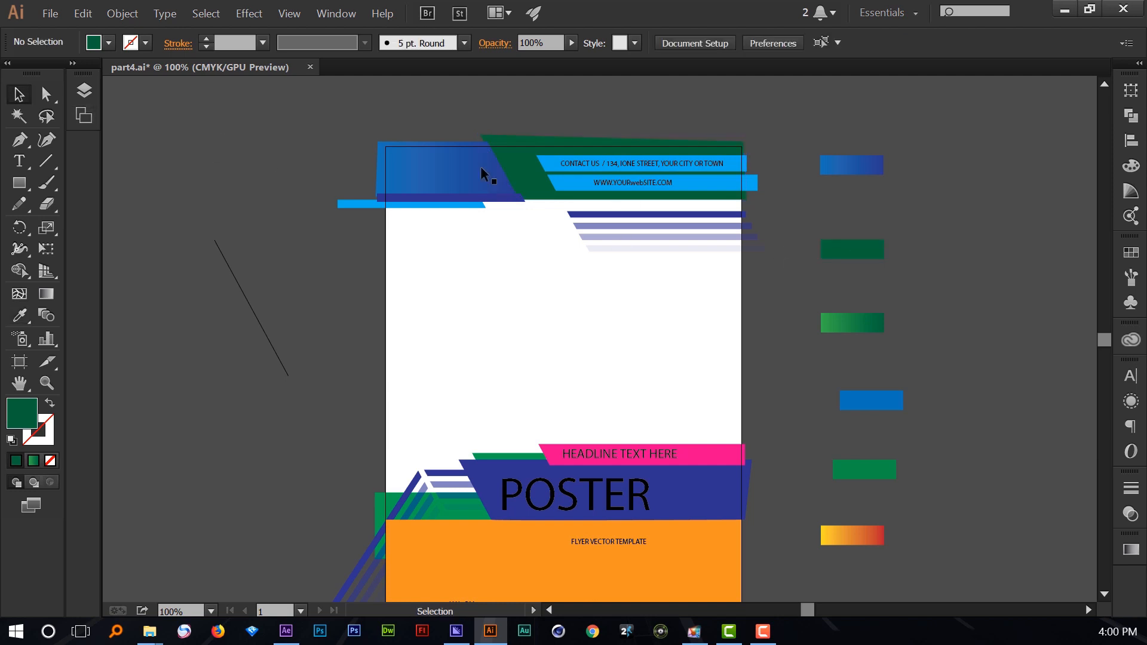
# Fill the bar behind the CONTACT US line with the green gradient sampled from the sample rectangle, and deselect it.
pyautogui.click(553, 171)
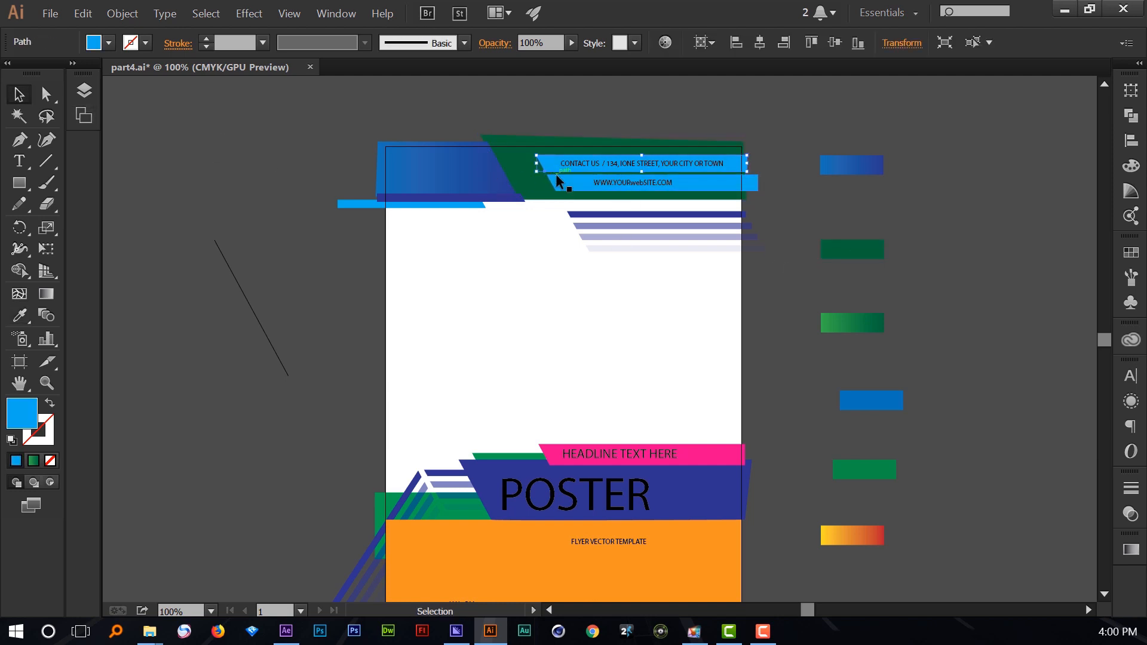
pyautogui.press('i')
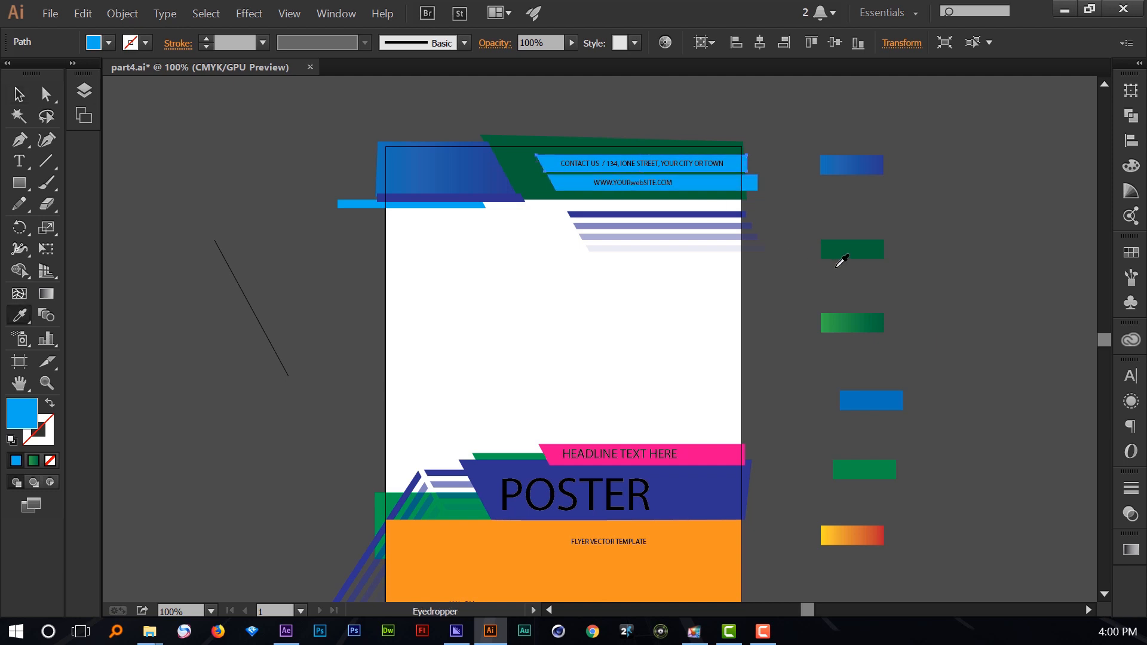
pyautogui.click(851, 323)
pyautogui.click(19, 95)
pyautogui.click(317, 118)
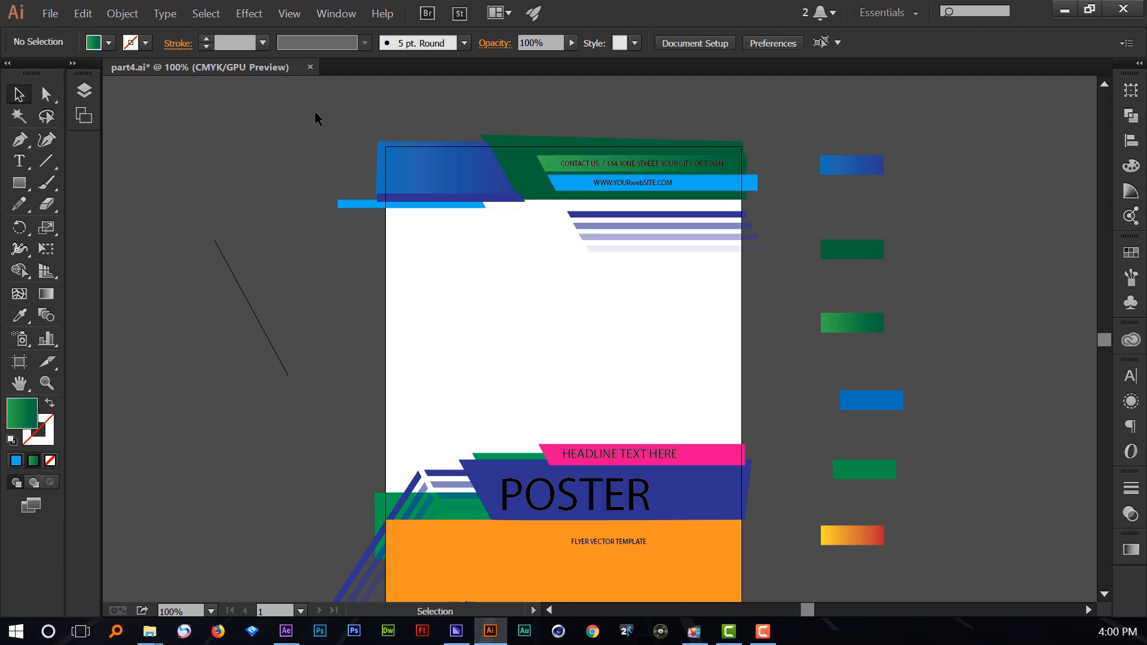
# Fill the bar behind the website line with the green gradient sampled from the contact bar above, and deselect it.
pyautogui.click(570, 184)
pyautogui.press('i')
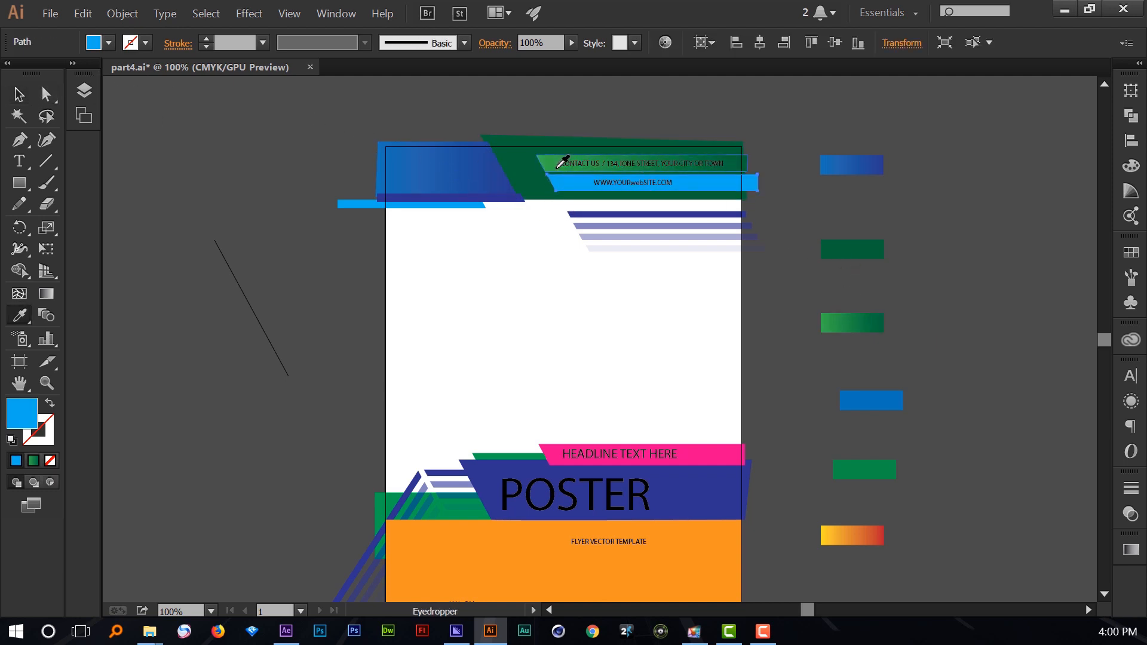
pyautogui.click(558, 154)
pyautogui.press('v')
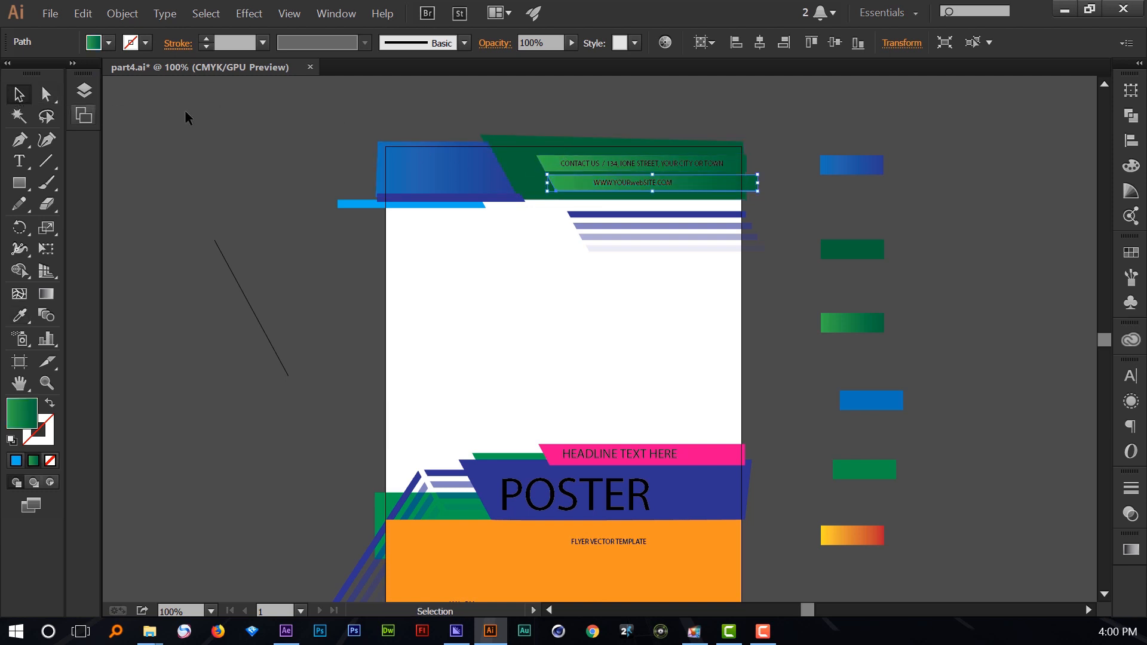
pyautogui.click(223, 124)
pyautogui.scroll(1, 606, 167)
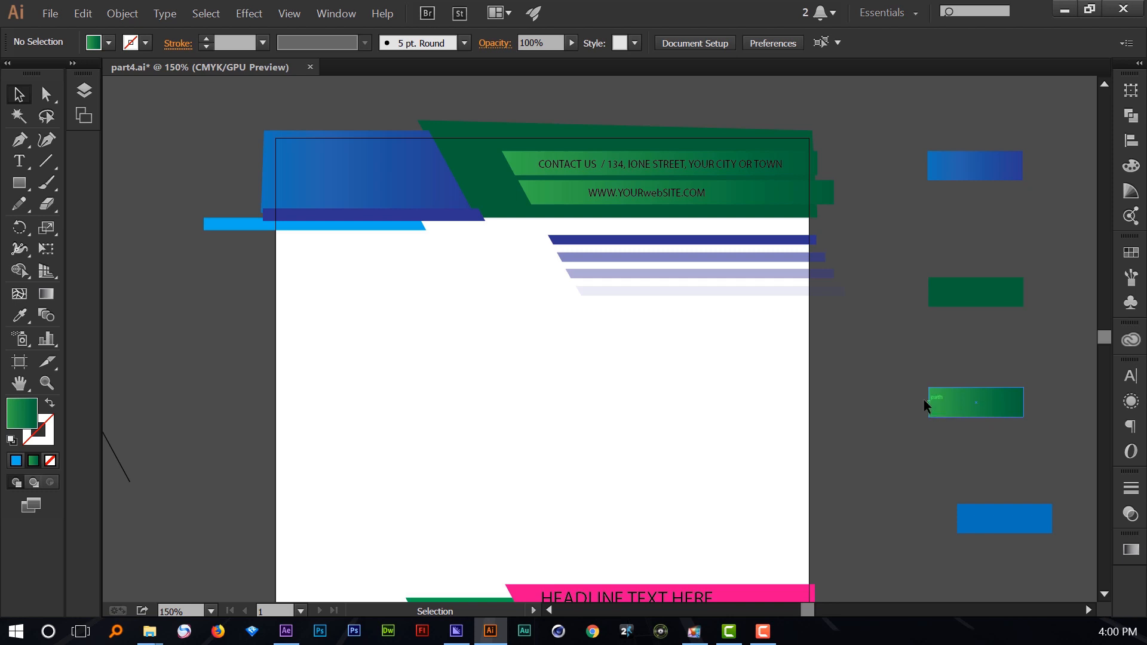
pyautogui.scroll(-2, 728, 168)
pyautogui.scroll(1, 617, 127)
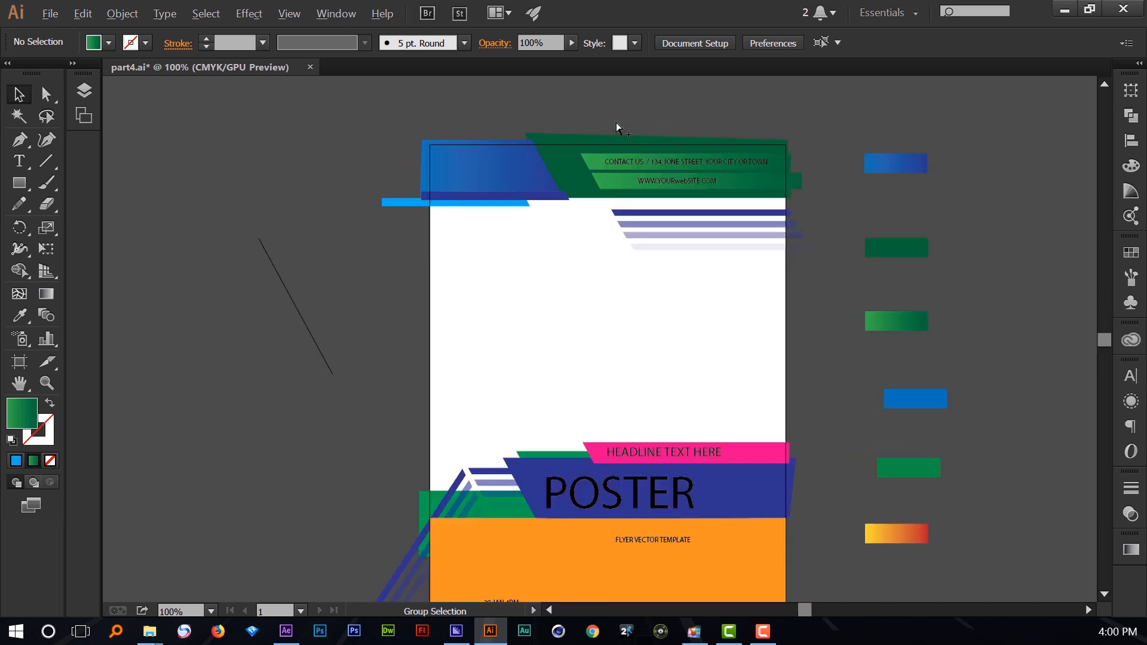
pyautogui.scroll(1, 657, 135)
pyautogui.scroll(1, 729, 138)
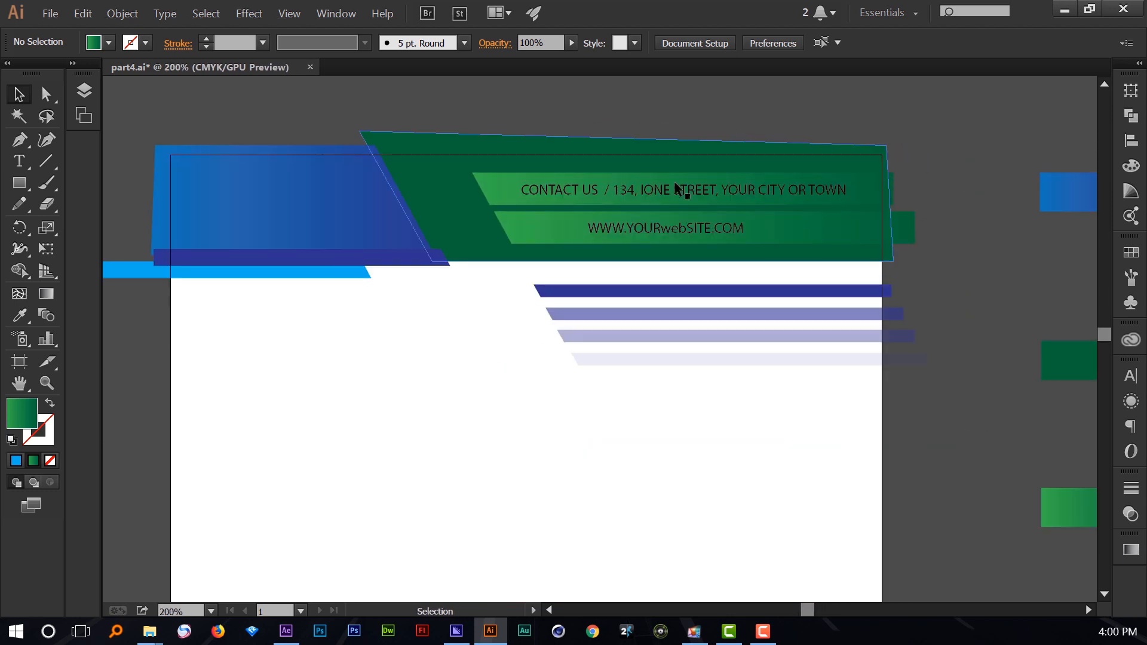
pyautogui.scroll(-2, 639, 149)
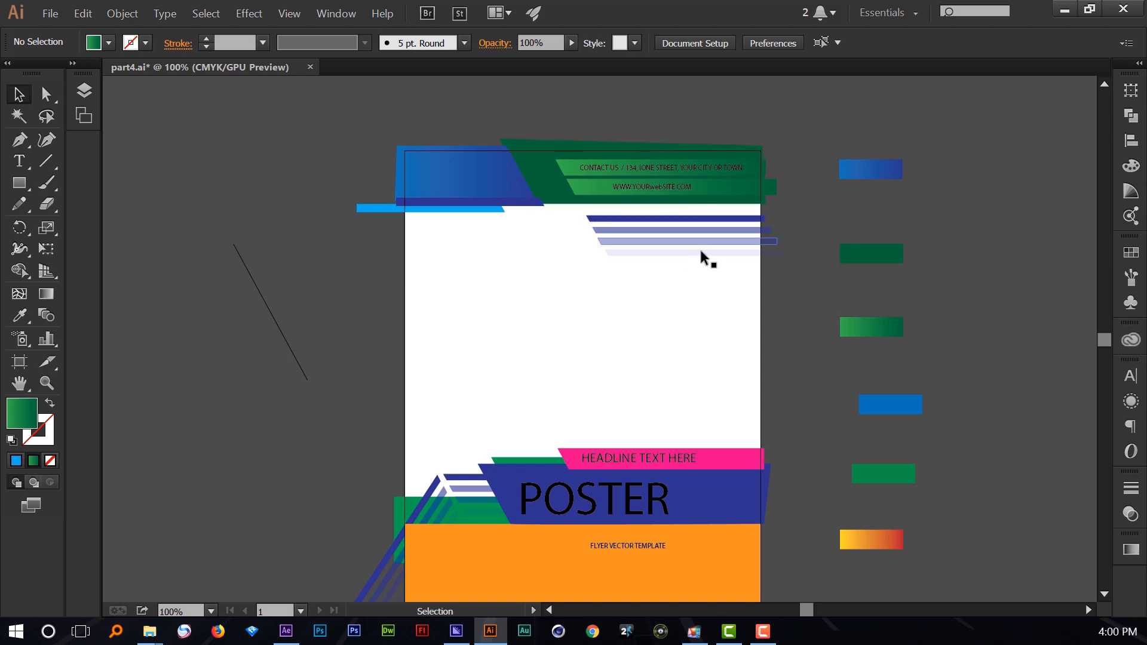
# Try several blue swatches on the four fading stripes below the header, settle on the medium blue and deselect them.
pyautogui.scroll(1, 708, 258)
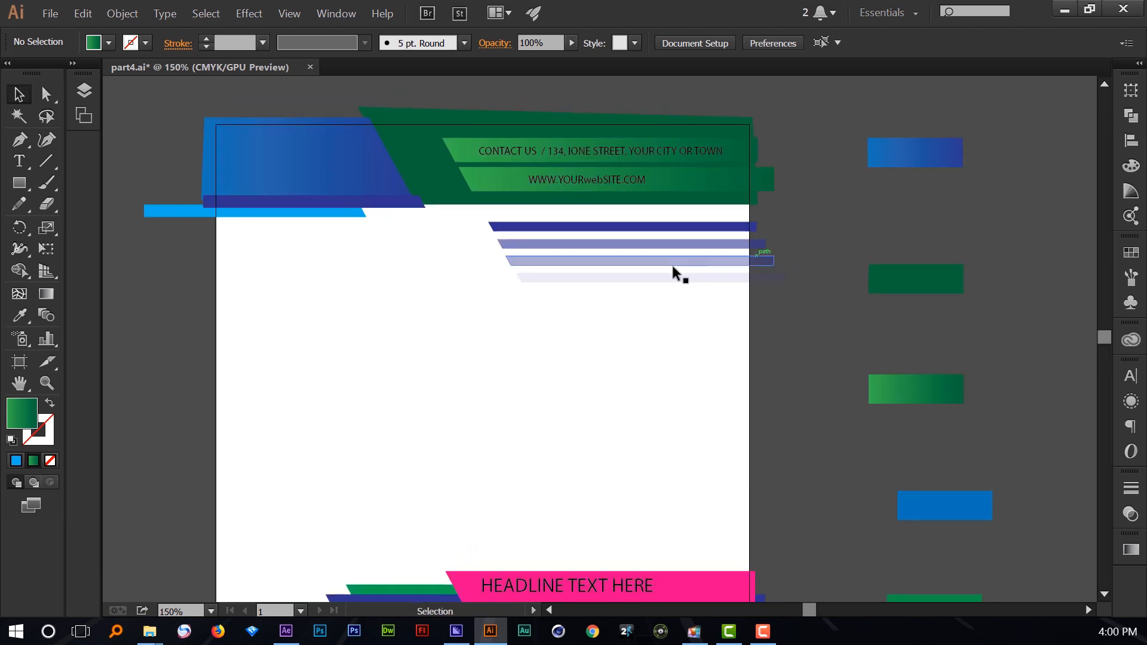
pyautogui.scroll(1, 594, 261)
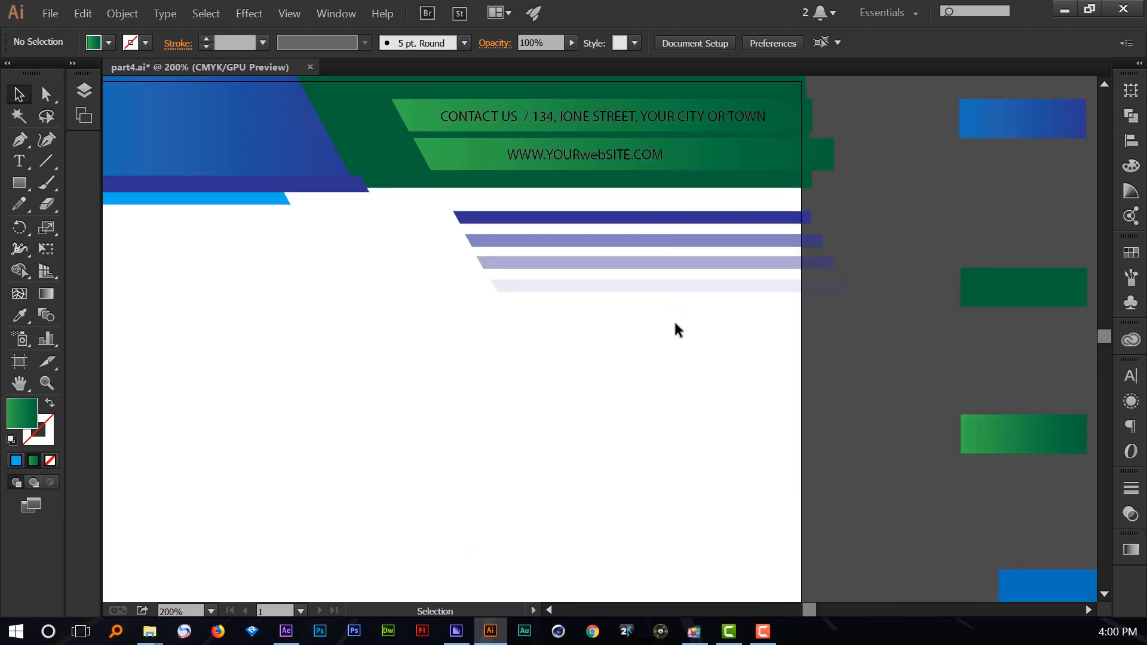
pyautogui.moveTo(675, 324); pyautogui.dragTo(629, 222)
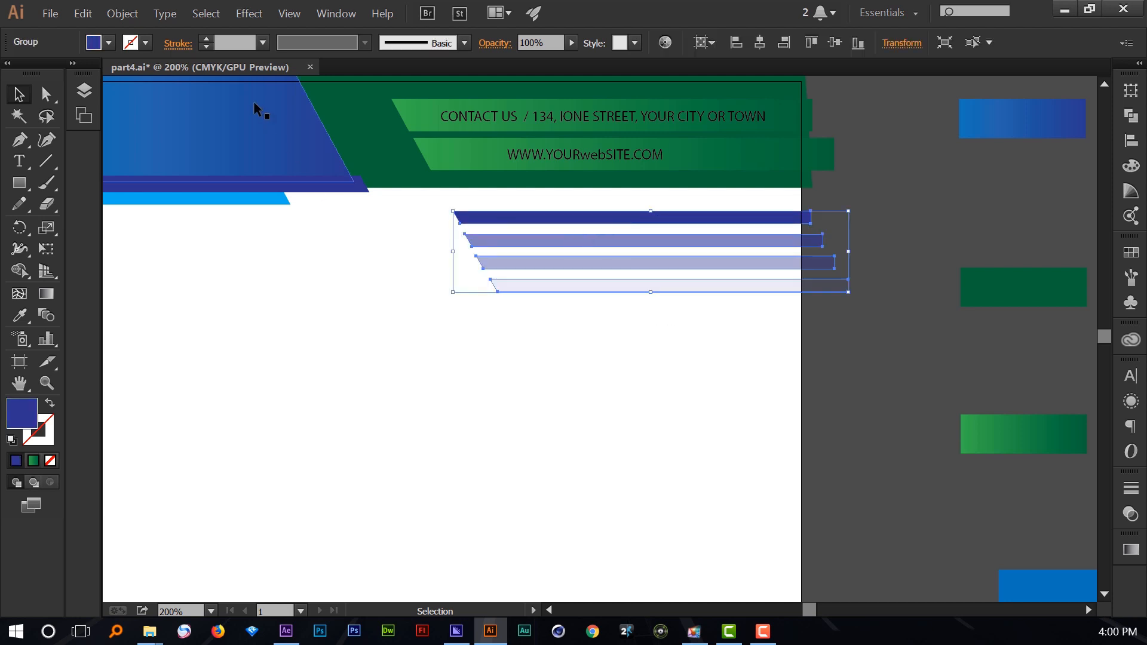
pyautogui.click(109, 43)
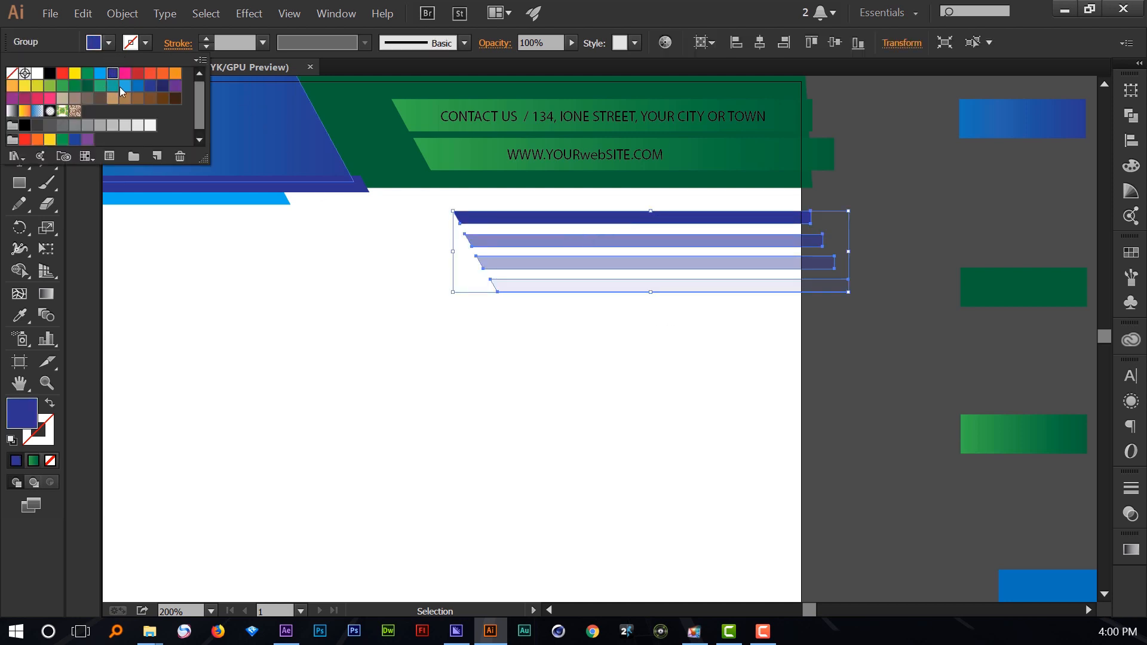
pyautogui.click(124, 87)
pyautogui.click(137, 87)
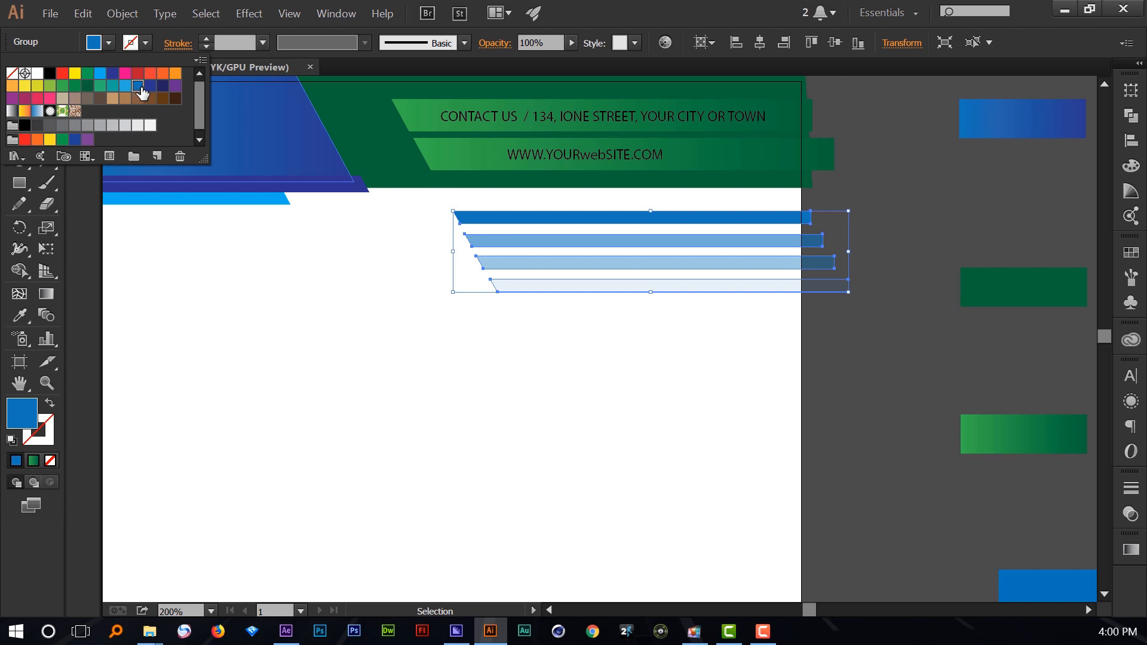
pyautogui.click(102, 77)
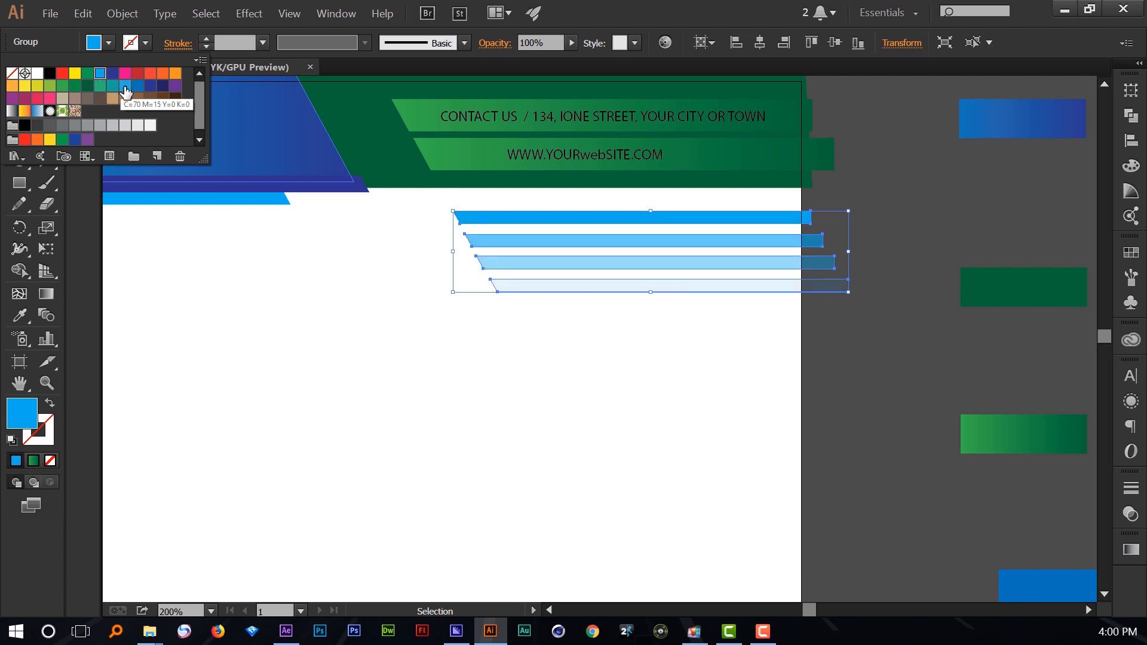
pyautogui.click(127, 87)
pyautogui.click(138, 86)
pyautogui.click(607, 374)
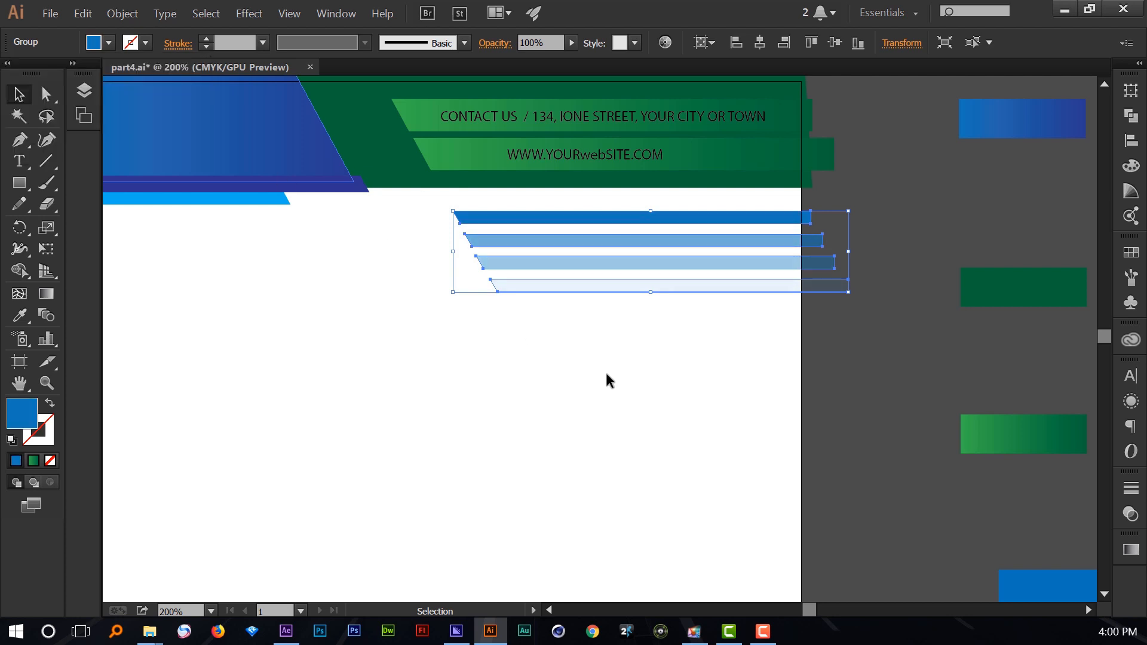
pyautogui.click(607, 375)
pyautogui.scroll(-2, 770, 308)
pyautogui.moveTo(823, 362); pyautogui.dragTo(817, 284)
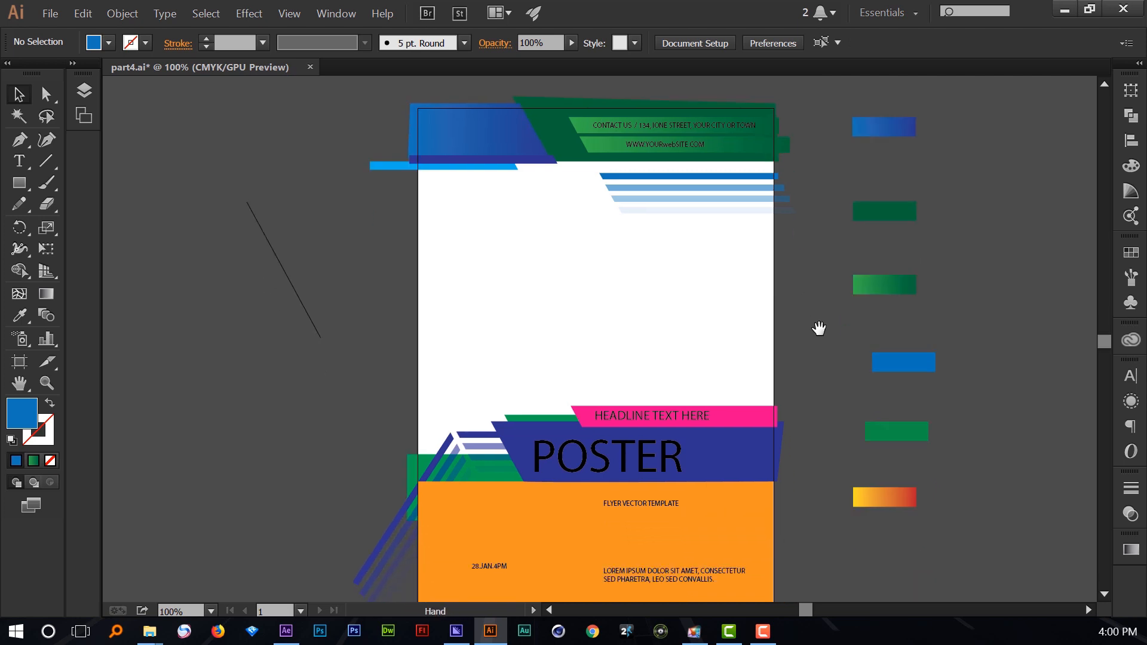
pyautogui.moveTo(816, 328); pyautogui.dragTo(827, 303)
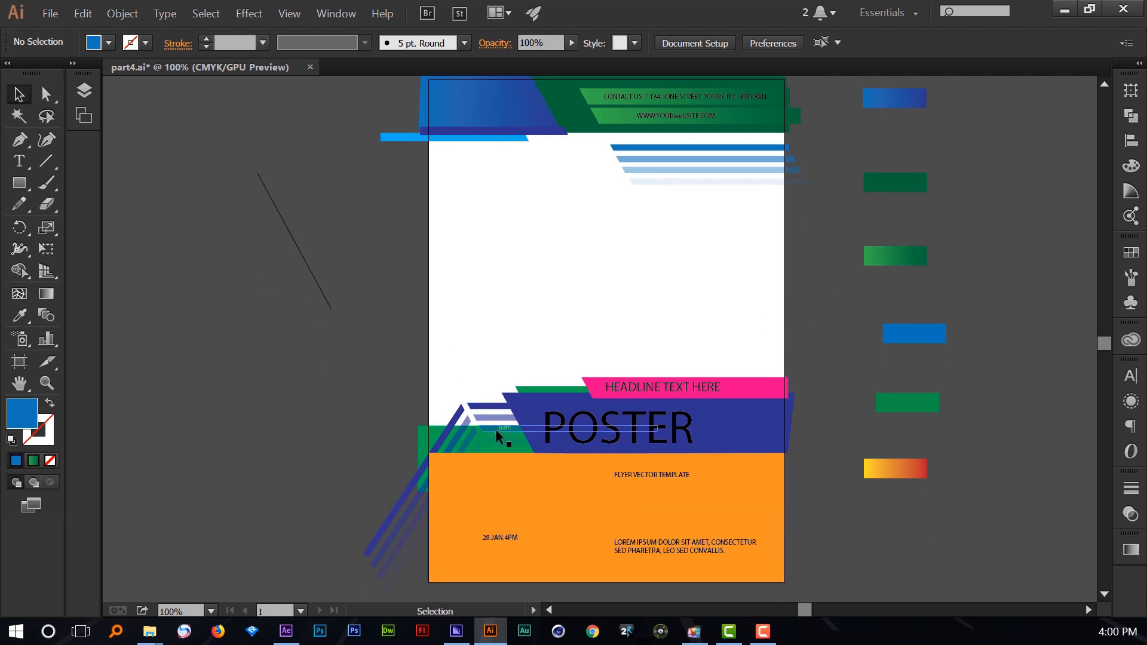
pyautogui.click(489, 428)
pyautogui.click(381, 385)
pyautogui.click(707, 181)
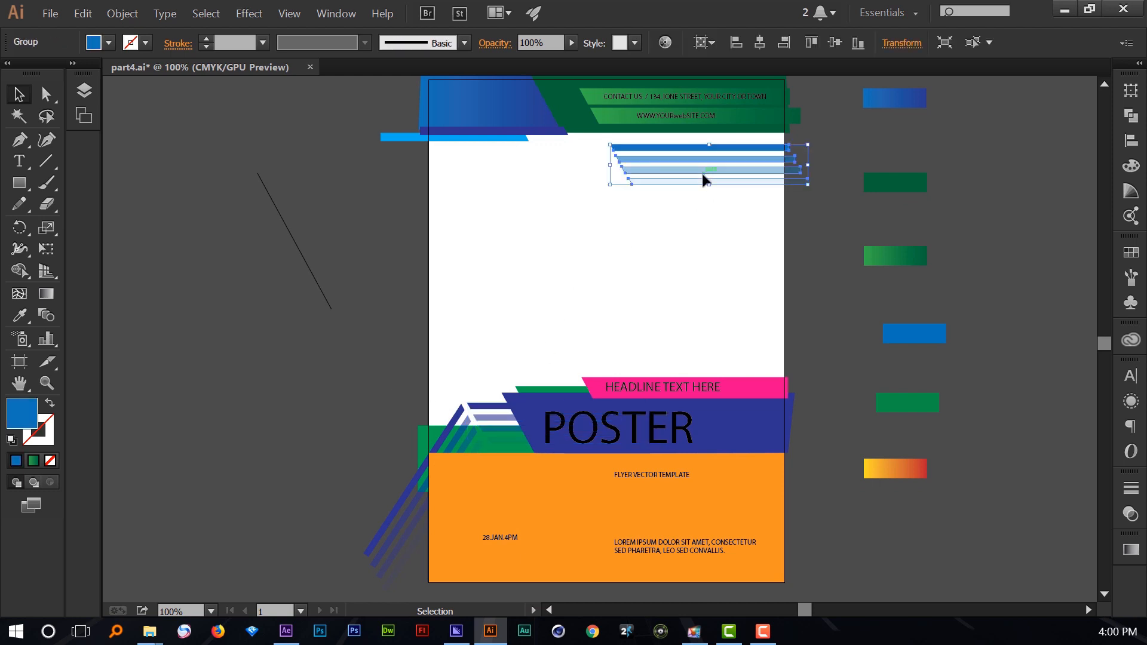
pyautogui.click(499, 389)
pyautogui.moveTo(487, 383); pyautogui.dragTo(502, 454)
pyautogui.click(361, 374)
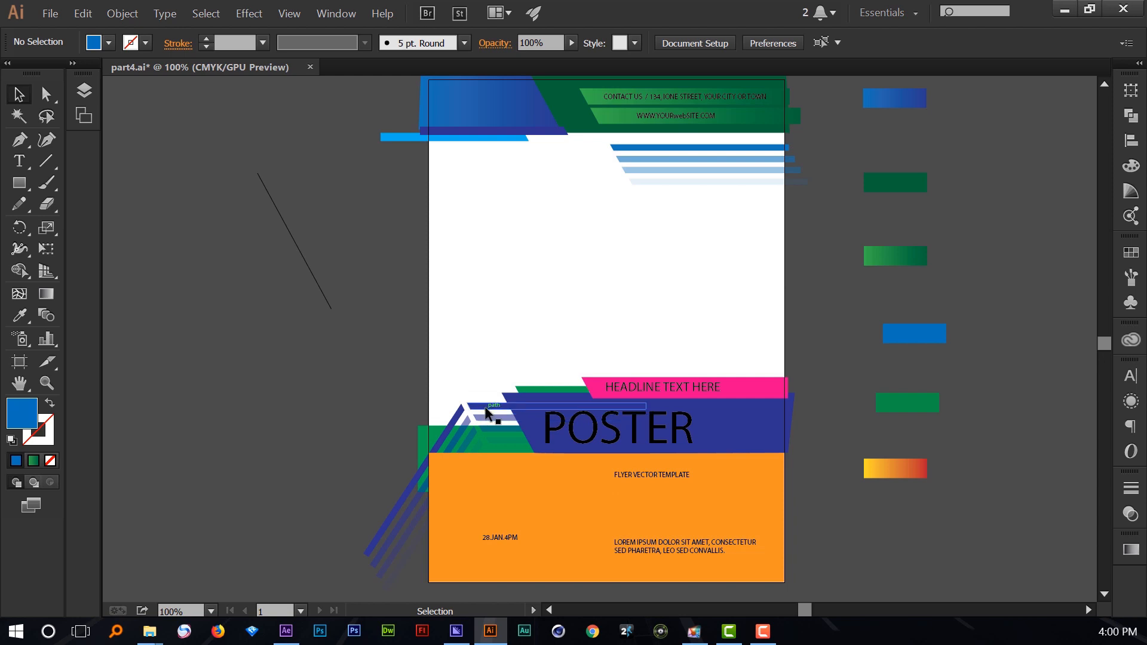
pyautogui.click(489, 413)
pyautogui.scroll(3, 486, 433)
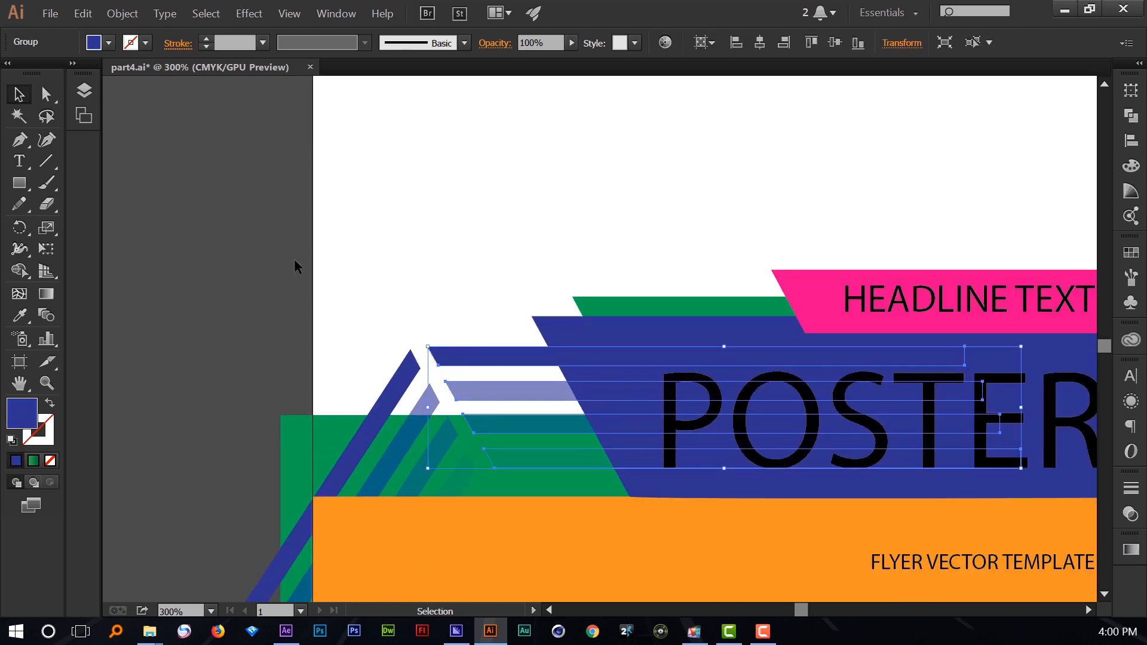
pyautogui.click(268, 282)
pyautogui.moveTo(266, 285); pyautogui.dragTo(304, 226)
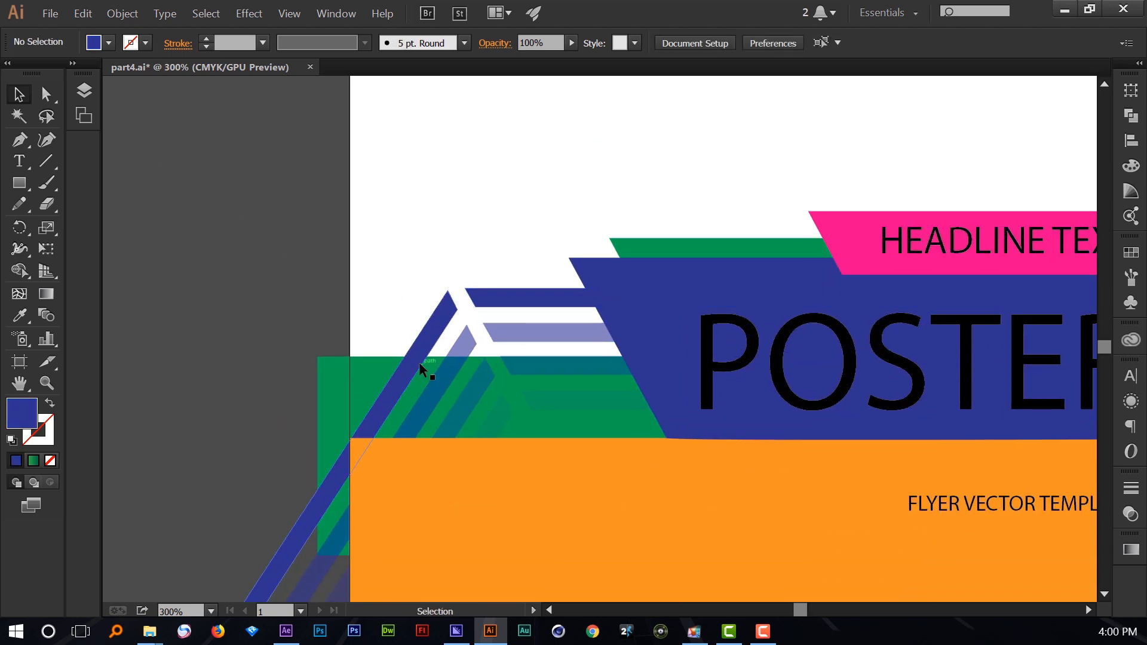
# Recolour the horizontal and diagonal stripe groups beside the POSTER banner with the medium blue sampled from the header stripes, and deselect them.
pyautogui.scroll(1, 440, 306)
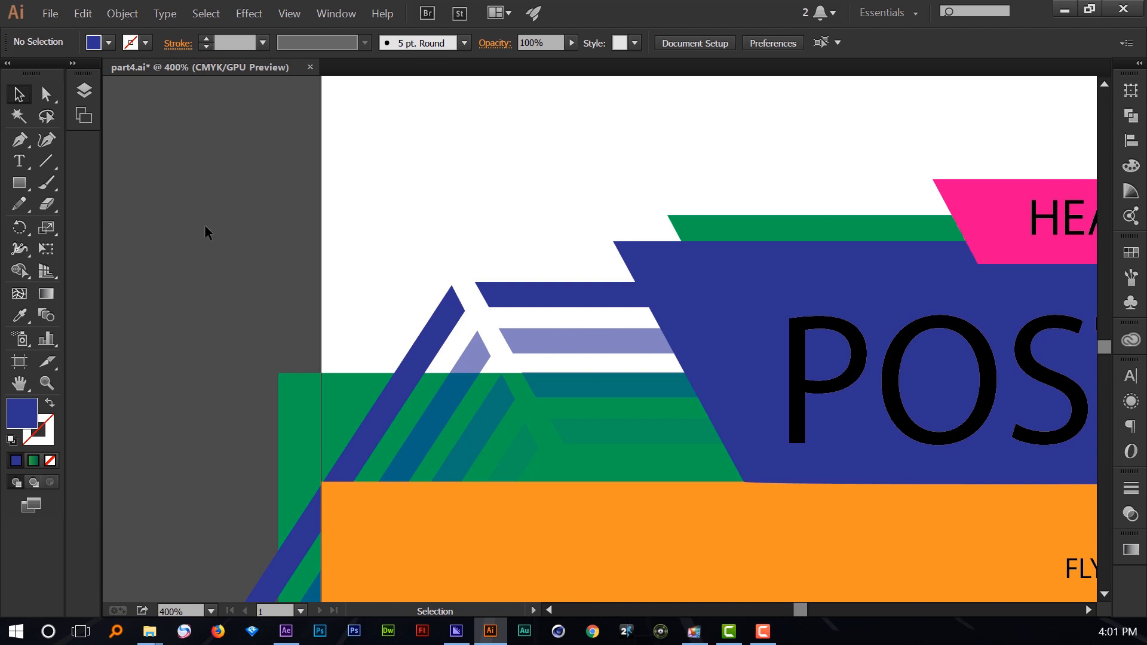
pyautogui.click(537, 307)
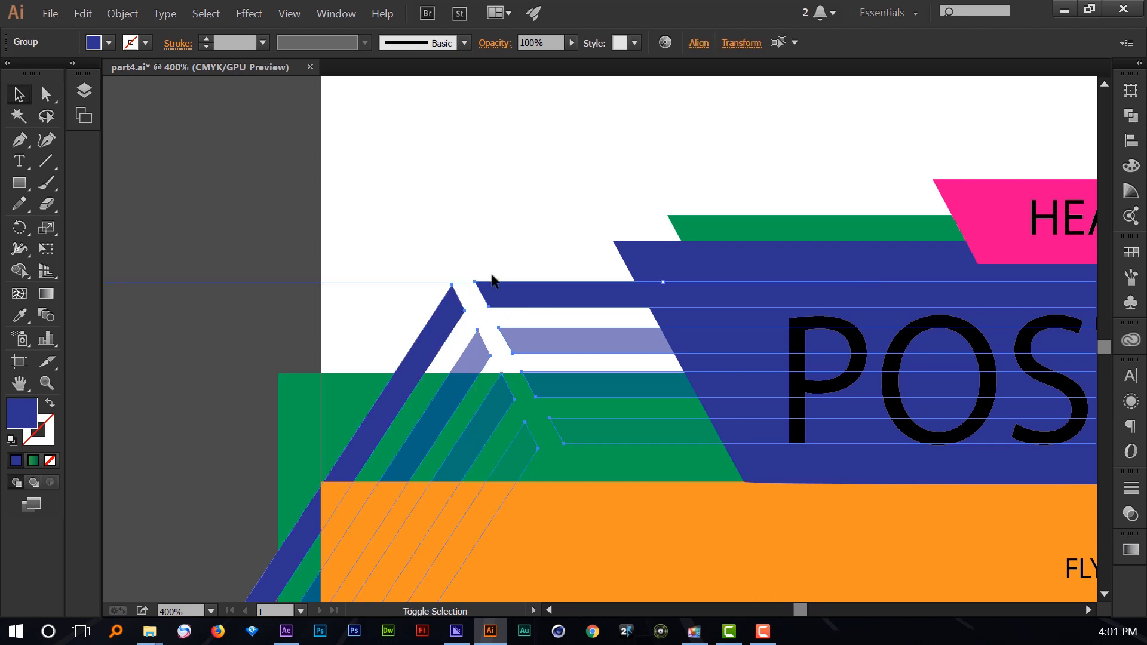
pyautogui.scroll(-2, 386, 367)
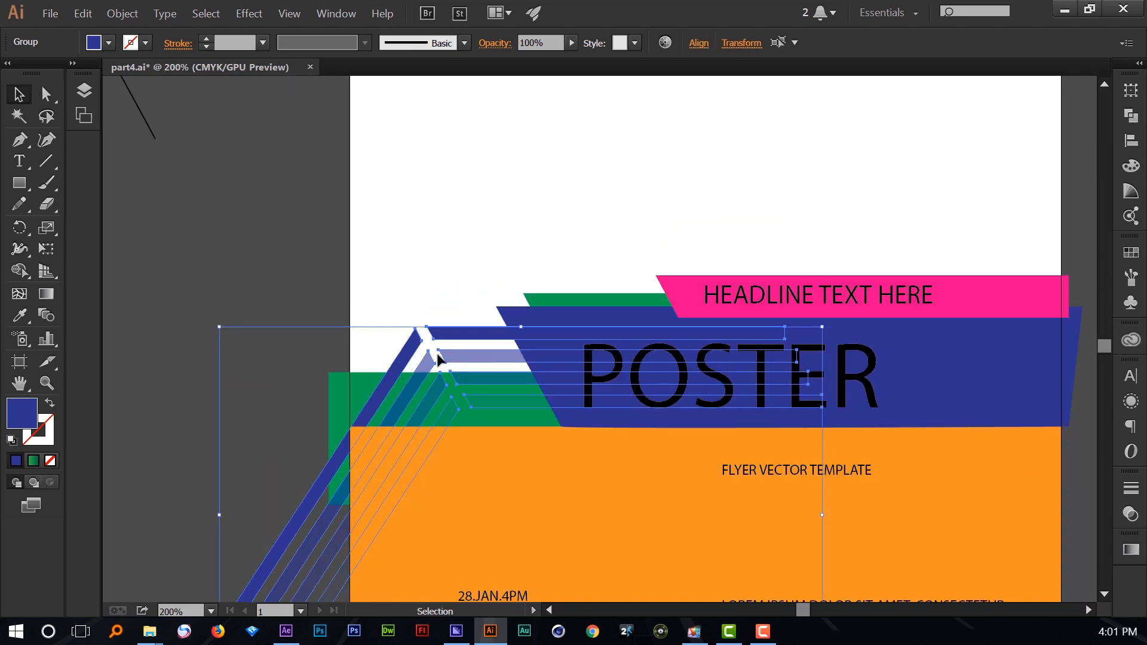
pyautogui.scroll(-2, 438, 368)
pyautogui.scroll(1, 449, 356)
pyautogui.moveTo(449, 356); pyautogui.dragTo(458, 323)
pyautogui.press('z')
pyautogui.hotkey('ctrl', 'z')
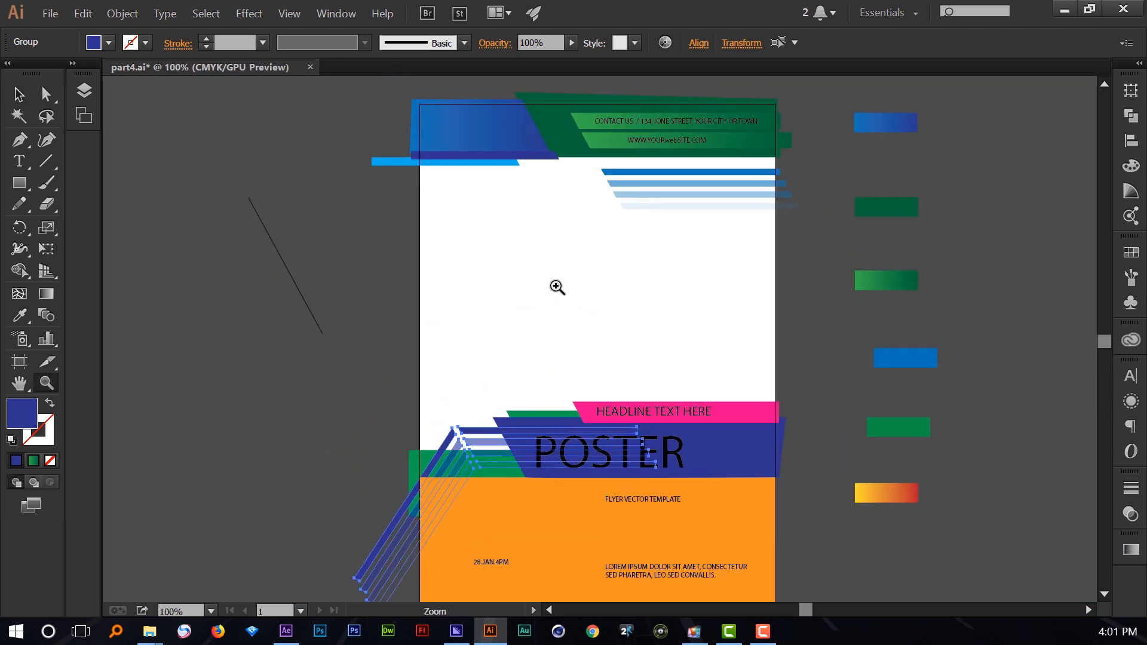
pyautogui.press('i')
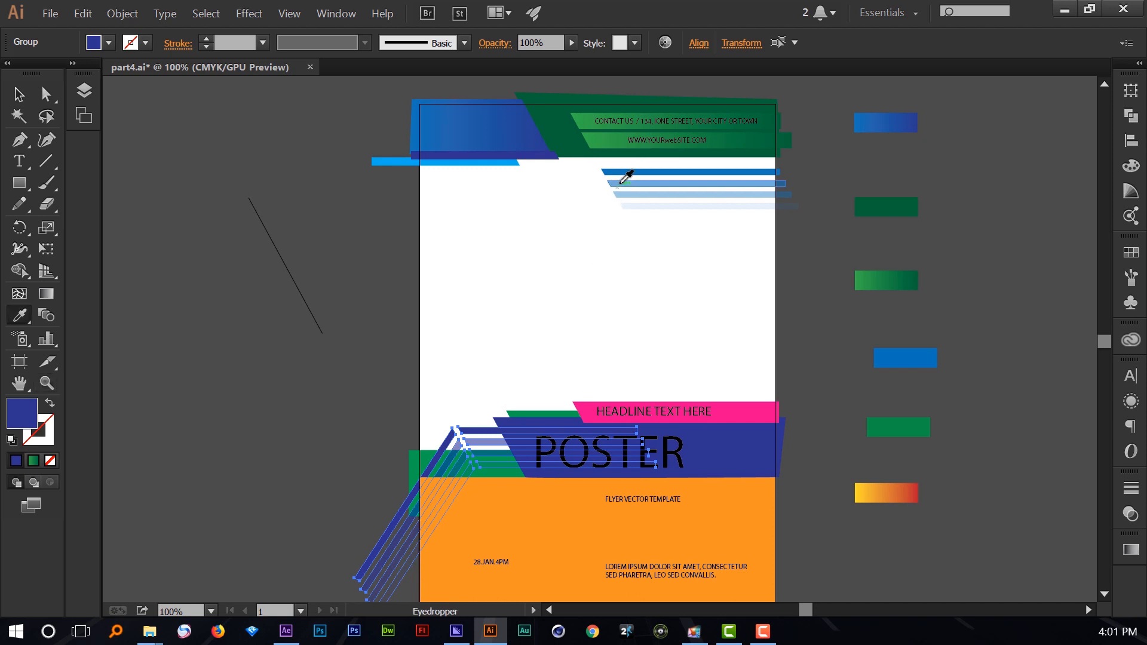
pyautogui.click(630, 168)
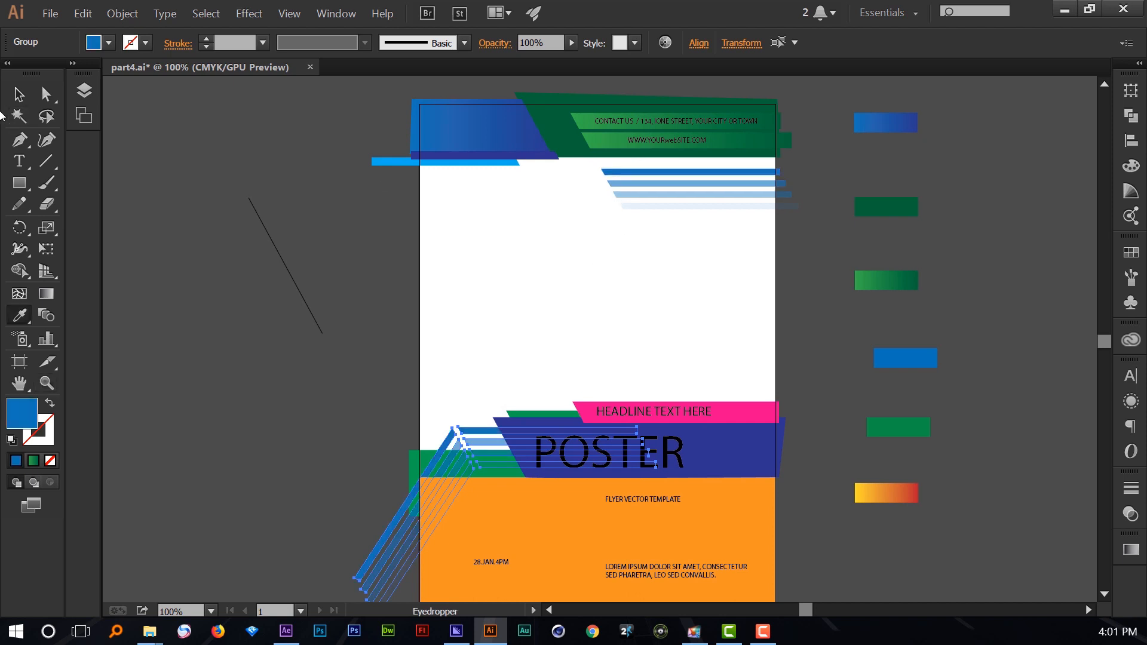
pyautogui.press('v')
pyautogui.click(253, 193)
# Fill the bar behind the CONTACT US line with white and deselect it.
pyautogui.press('space')
pyautogui.moveTo(361, 237); pyautogui.dragTo(343, 253)
pyautogui.press('space')
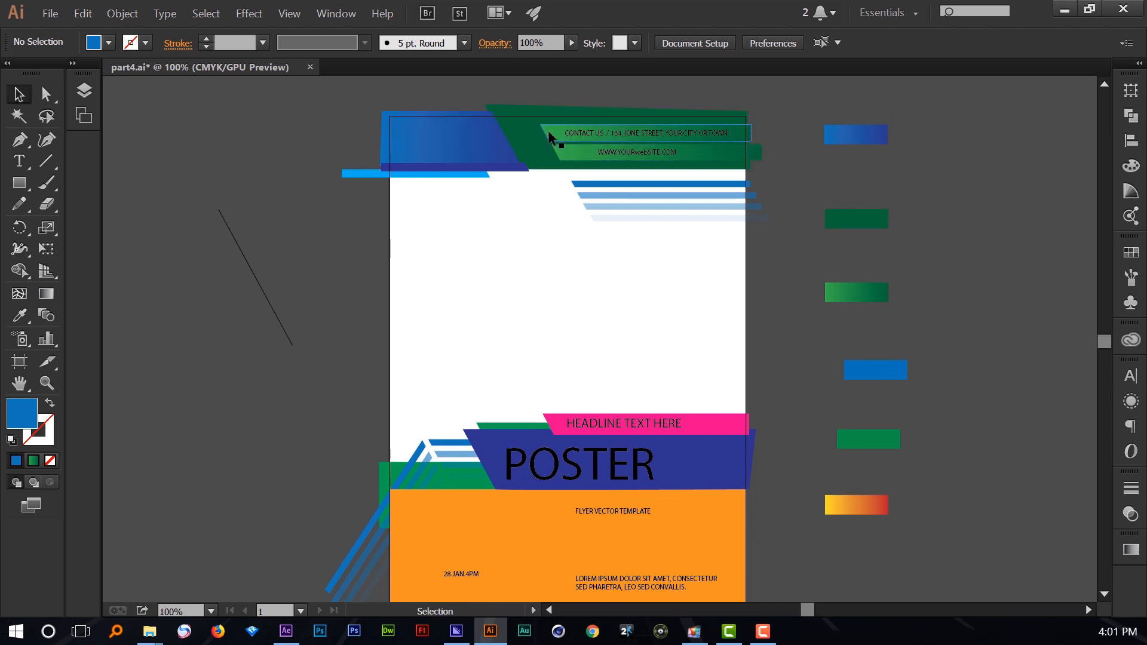
pyautogui.click(548, 130)
pyautogui.click(46, 93)
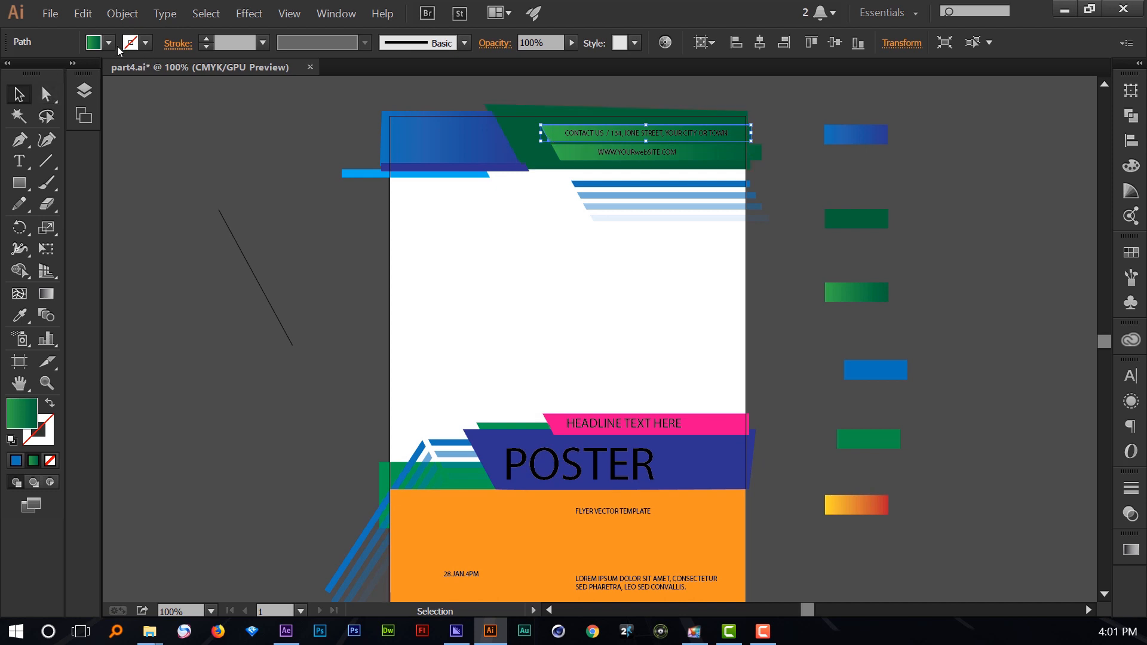
pyautogui.click(112, 45)
pyautogui.click(37, 73)
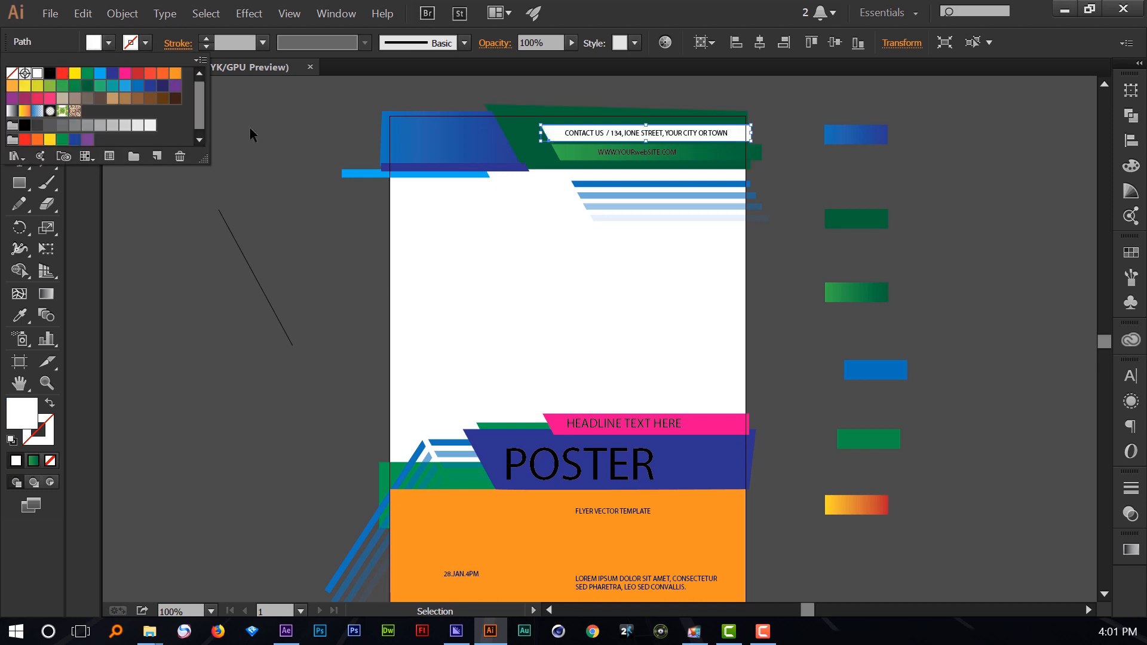
pyautogui.click(295, 129)
pyautogui.press('space')
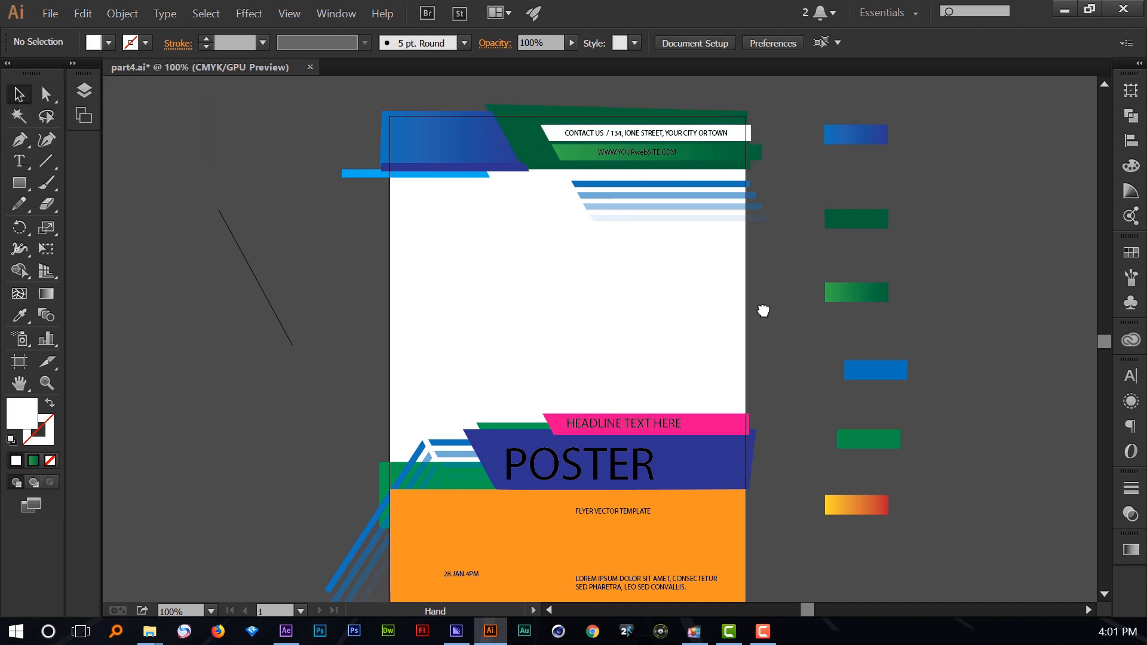
pyautogui.moveTo(763, 310); pyautogui.dragTo(803, 296)
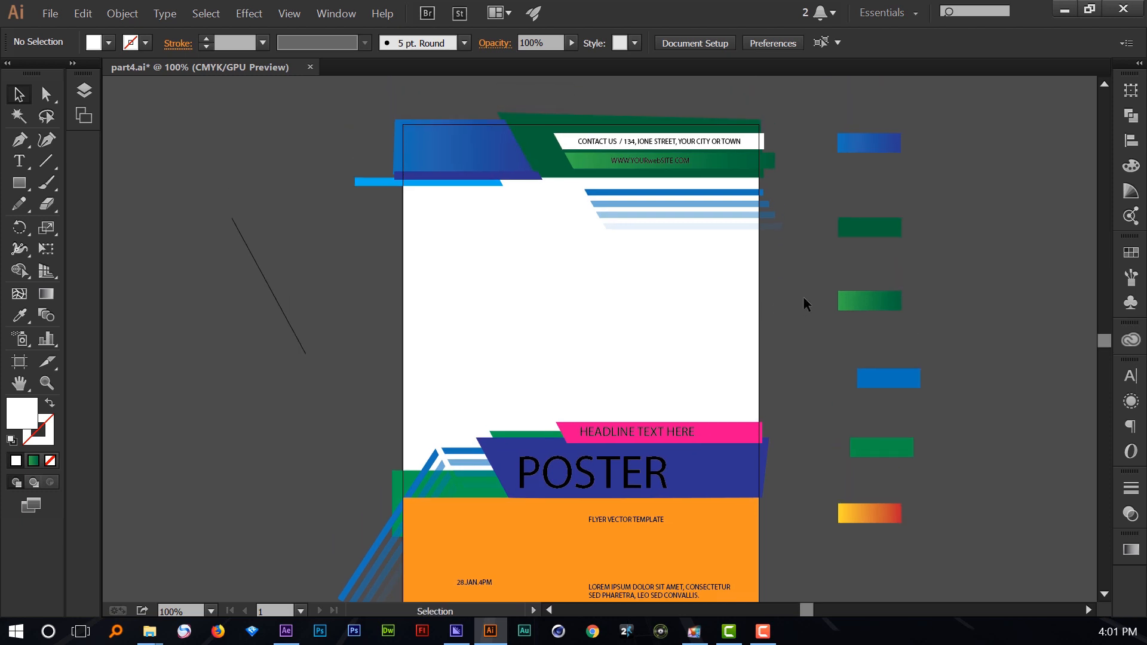
# Fill the lower strip beneath the header's blue block with the yellow-to-red gradient from the sample rectangle, and deselect it.
pyautogui.click(458, 184)
pyautogui.press('i')
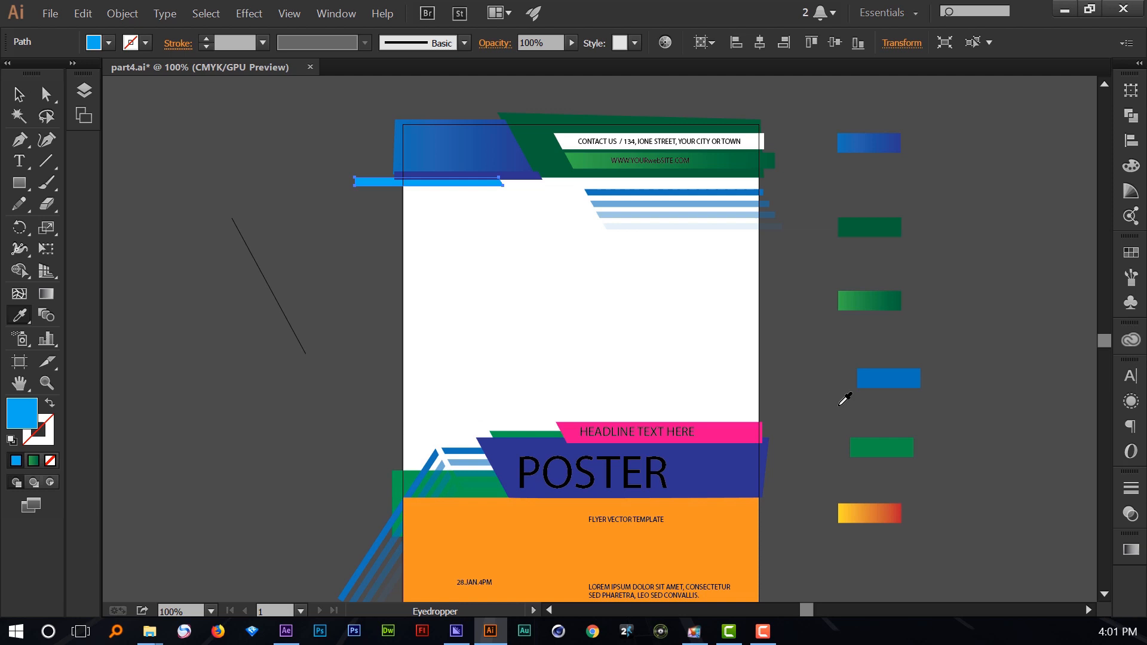
pyautogui.click(861, 506)
pyautogui.press('v')
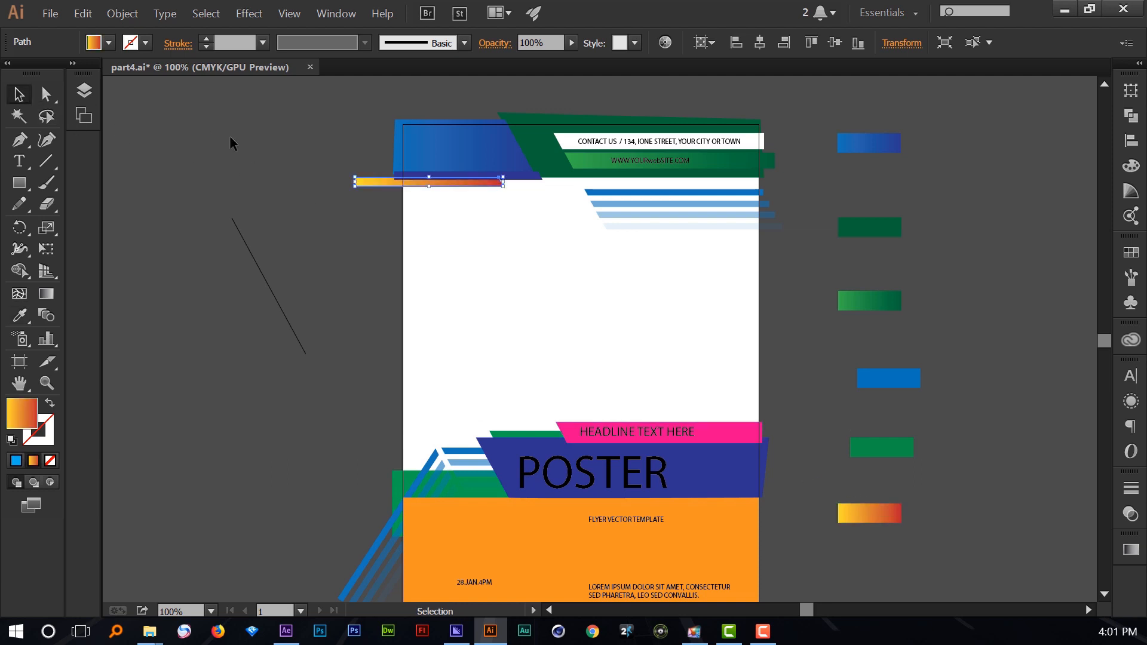
pyautogui.click(230, 143)
# Fill the upper strip along the base of the header's blue block with the sampled yellow-to-red gradient, and deselect it.
pyautogui.click(462, 176)
pyautogui.press('i')
pyautogui.click(880, 508)
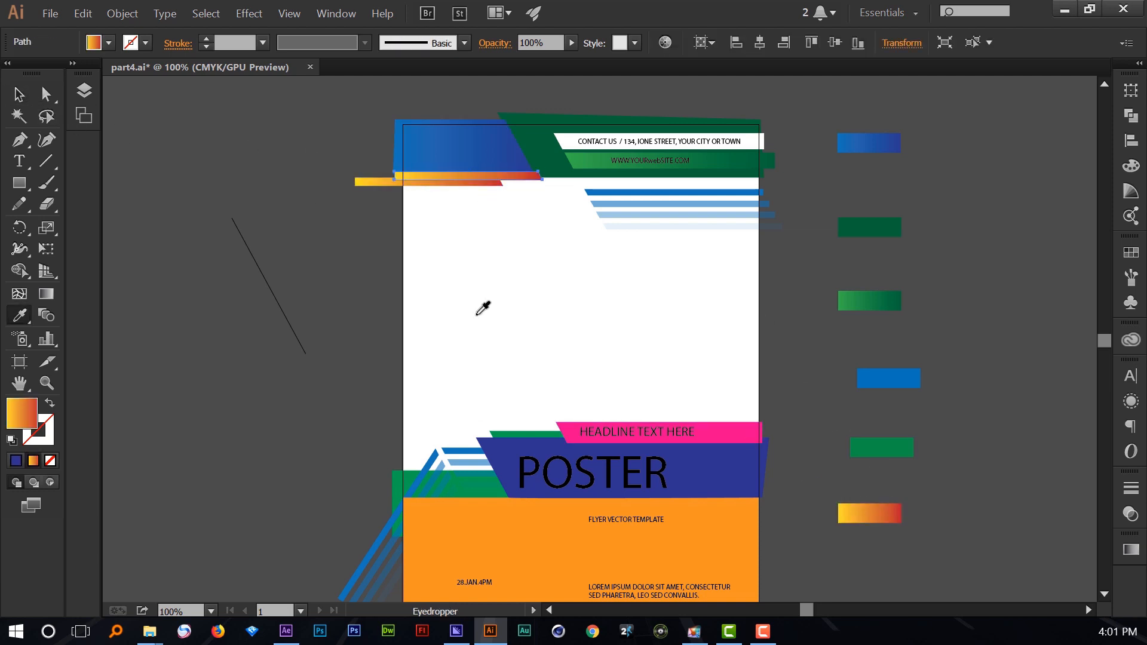
pyautogui.press('v')
pyautogui.click(180, 120)
# Reverse the gradient of the upper strip under the header's blue block so it runs from red to yellow, and deselect it.
pyautogui.scroll(2, 507, 102)
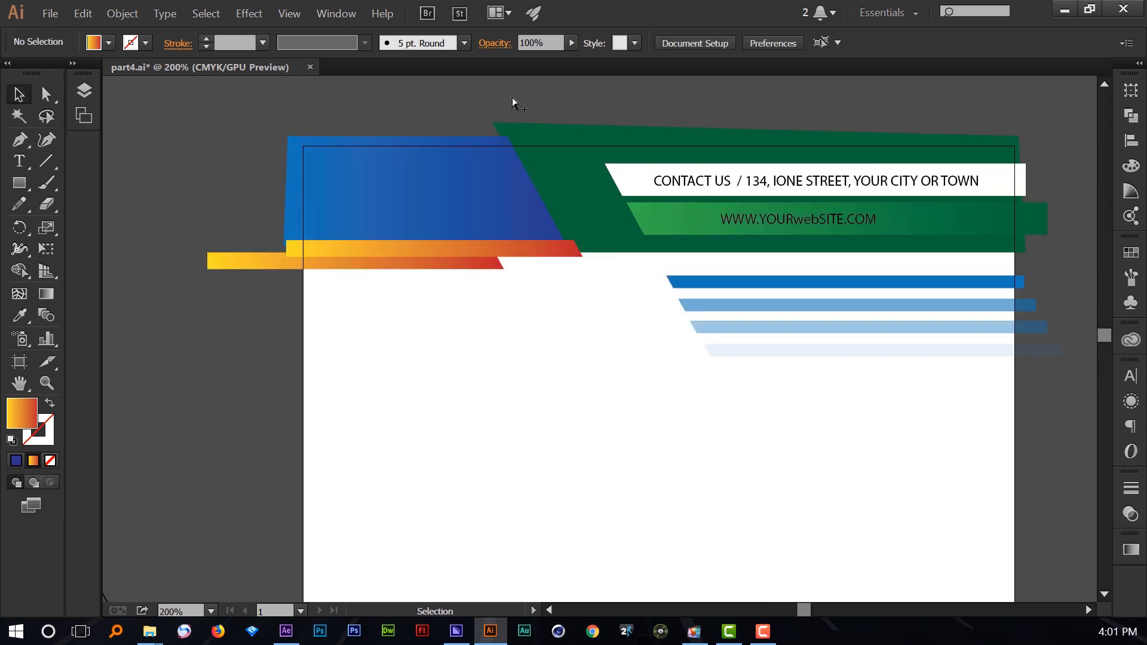
pyautogui.scroll(1, 245, 98)
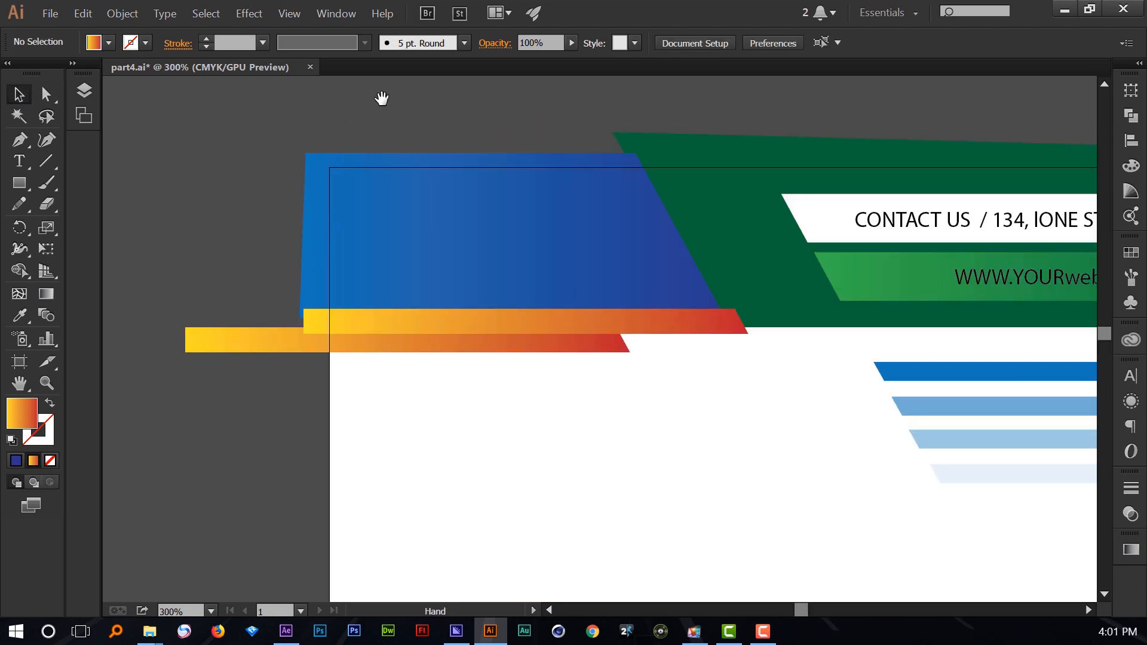
pyautogui.scroll(1, 379, 97)
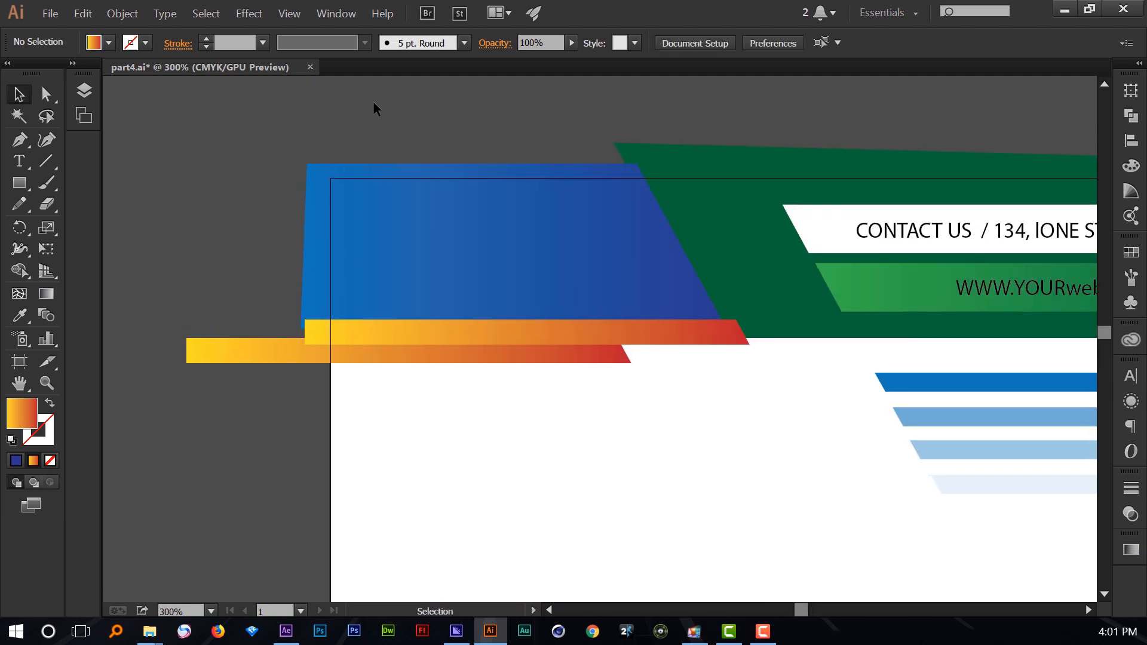
pyautogui.click(586, 336)
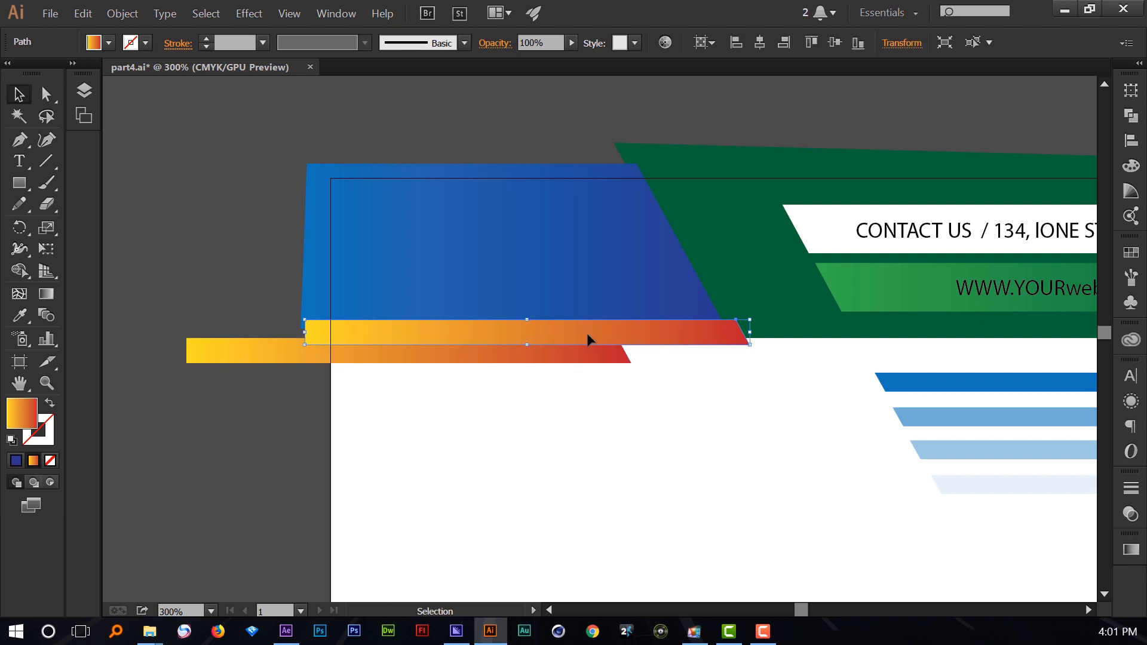
pyautogui.click(1131, 549)
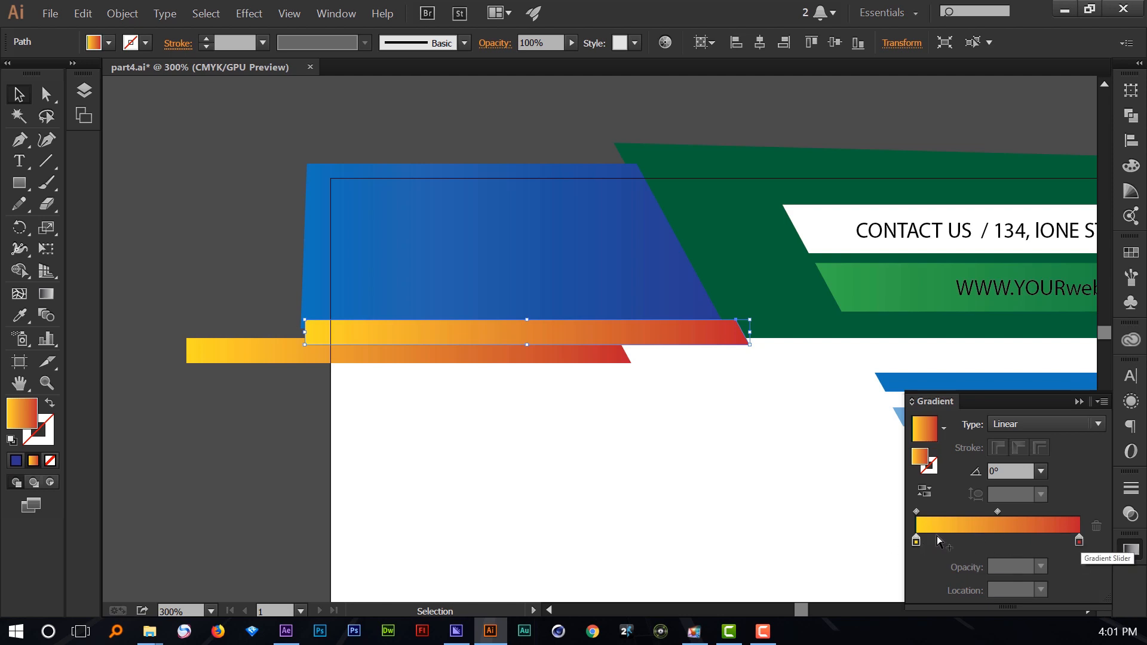
pyautogui.click(926, 495)
pyautogui.click(926, 494)
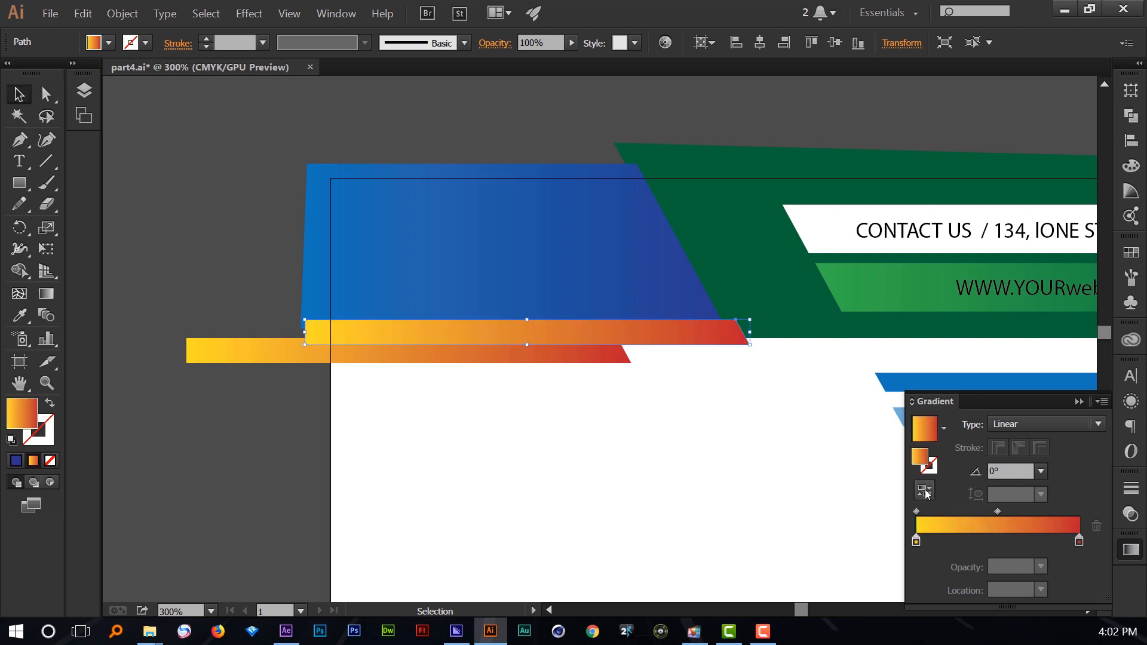
pyautogui.click(927, 495)
pyautogui.click(197, 240)
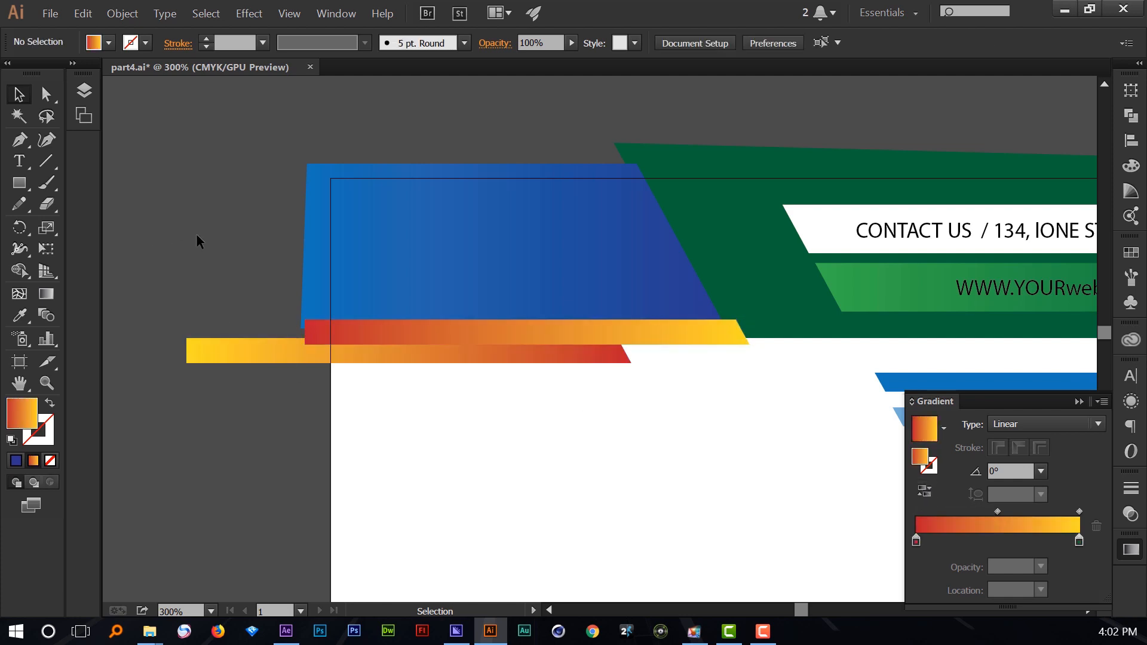
# Try the medium green from the sample rectangle as the fill of the banner behind the POSTER title, and deselect it.
pyautogui.scroll(1, 315, 306)
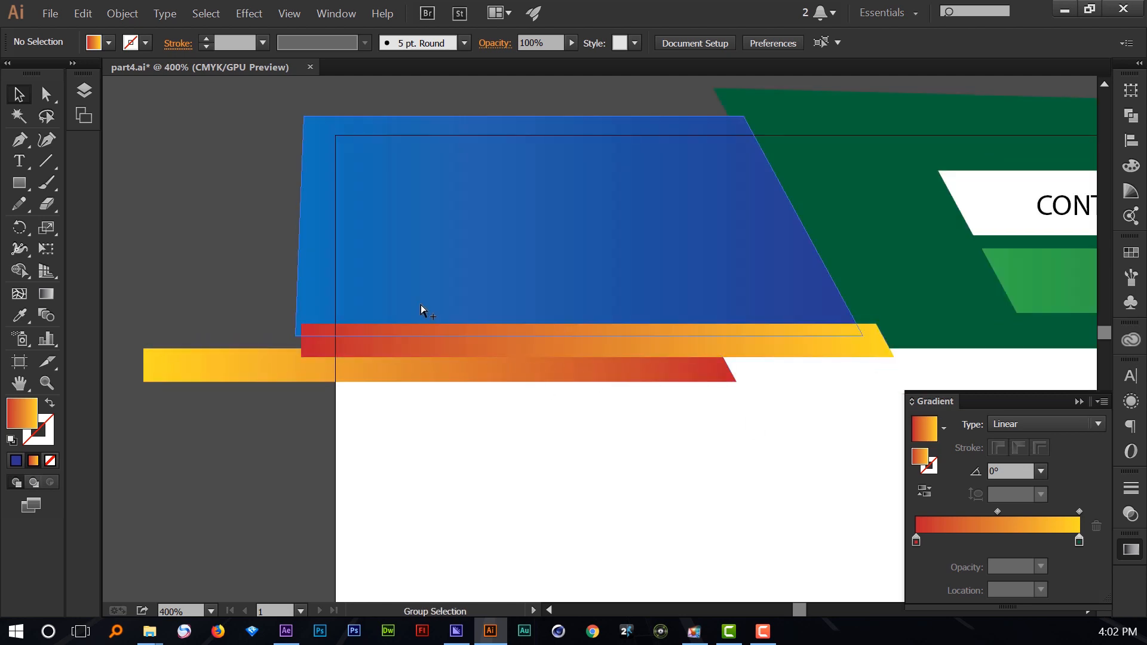
pyautogui.scroll(-3, 421, 304)
pyautogui.moveTo(768, 338); pyautogui.dragTo(790, 271)
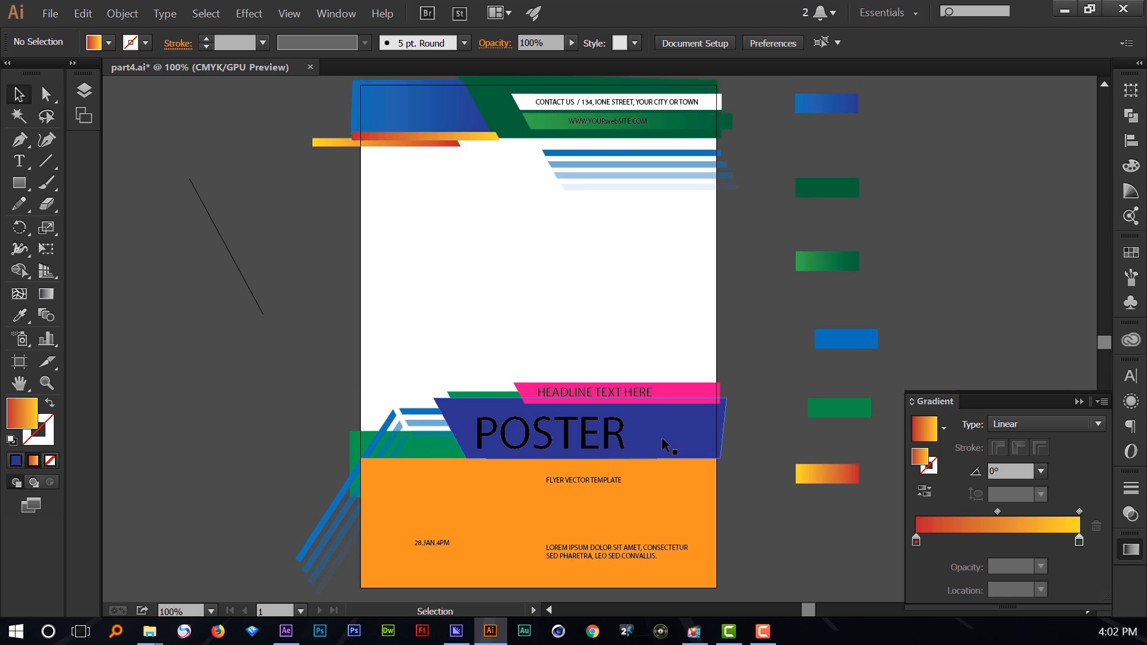
pyautogui.click(661, 436)
pyautogui.press('i')
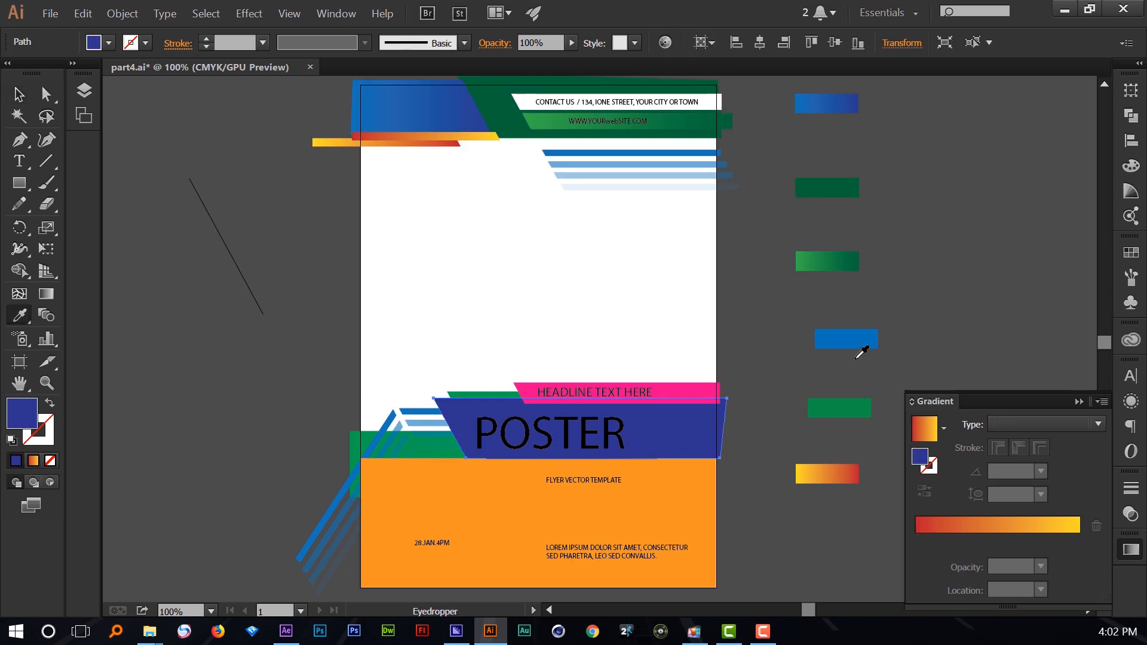
pyautogui.click(849, 409)
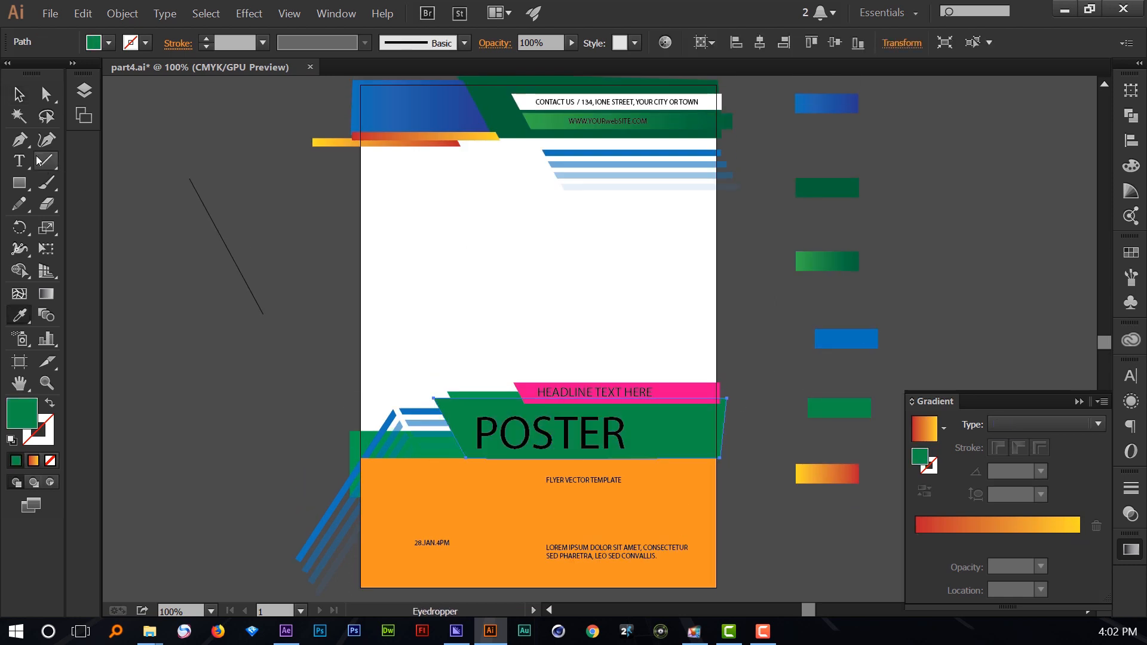
pyautogui.click(18, 93)
pyautogui.click(295, 192)
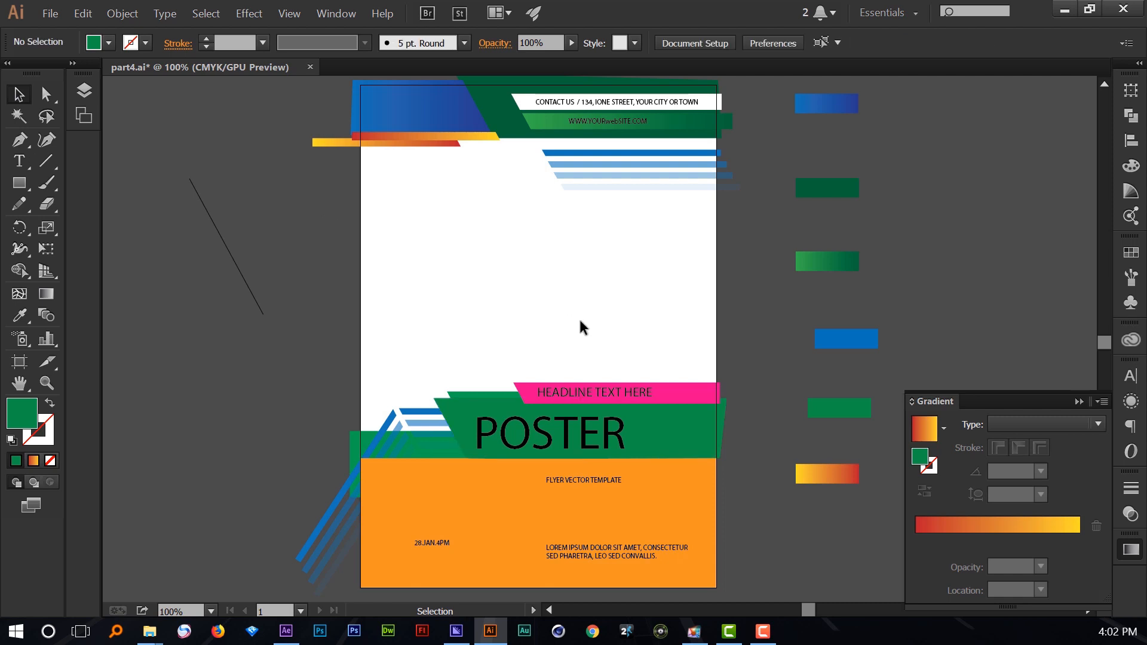
# Fill the pink bar behind HEADLINE TEXT HERE with the blue gradient from the sample rectangle, and deselect it.
pyautogui.click(681, 385)
pyautogui.press('i')
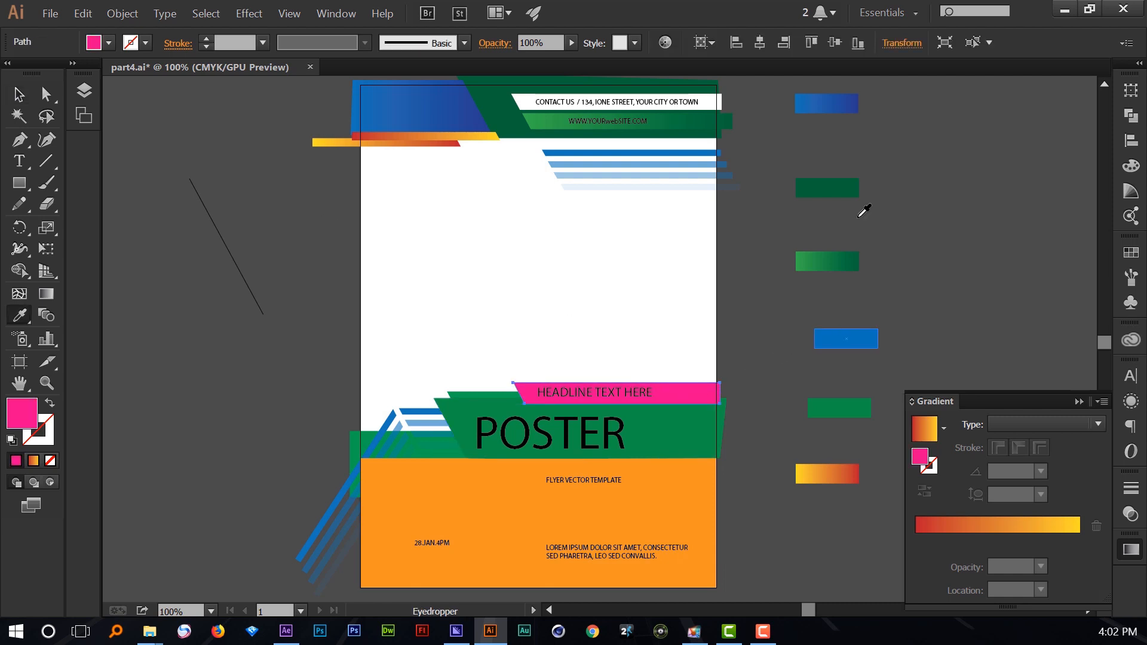
pyautogui.click(847, 107)
pyautogui.click(18, 94)
pyautogui.click(227, 184)
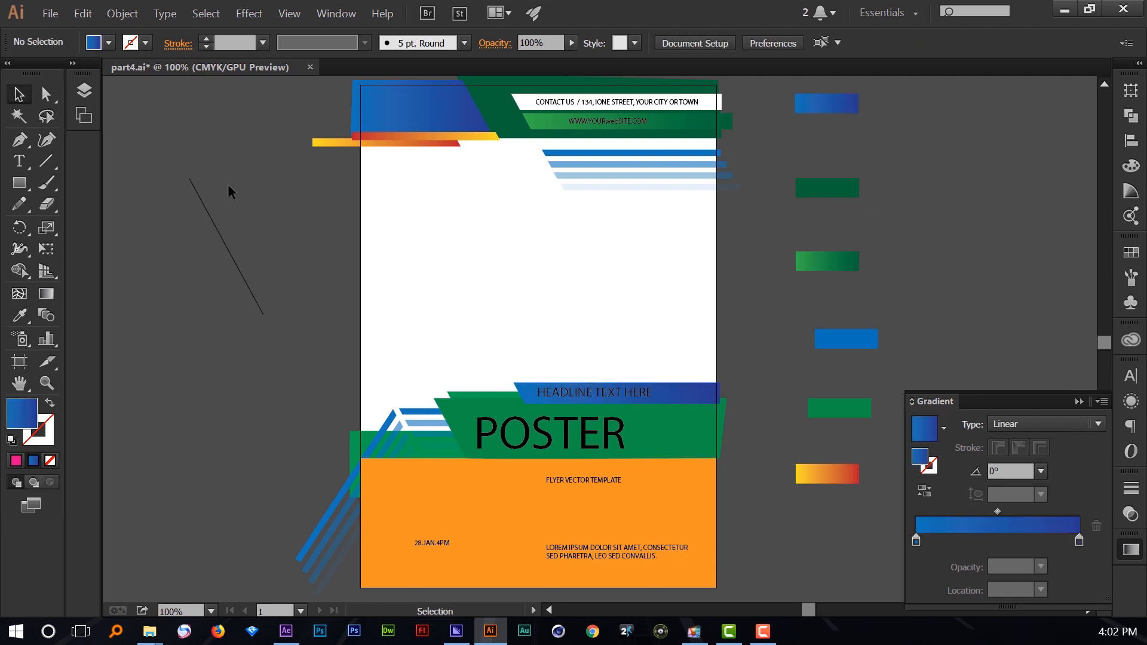
# Fill the large orange rectangle at the poster's foot with the blue gradient from the sample rectangle, and deselect it.
pyautogui.click(665, 498)
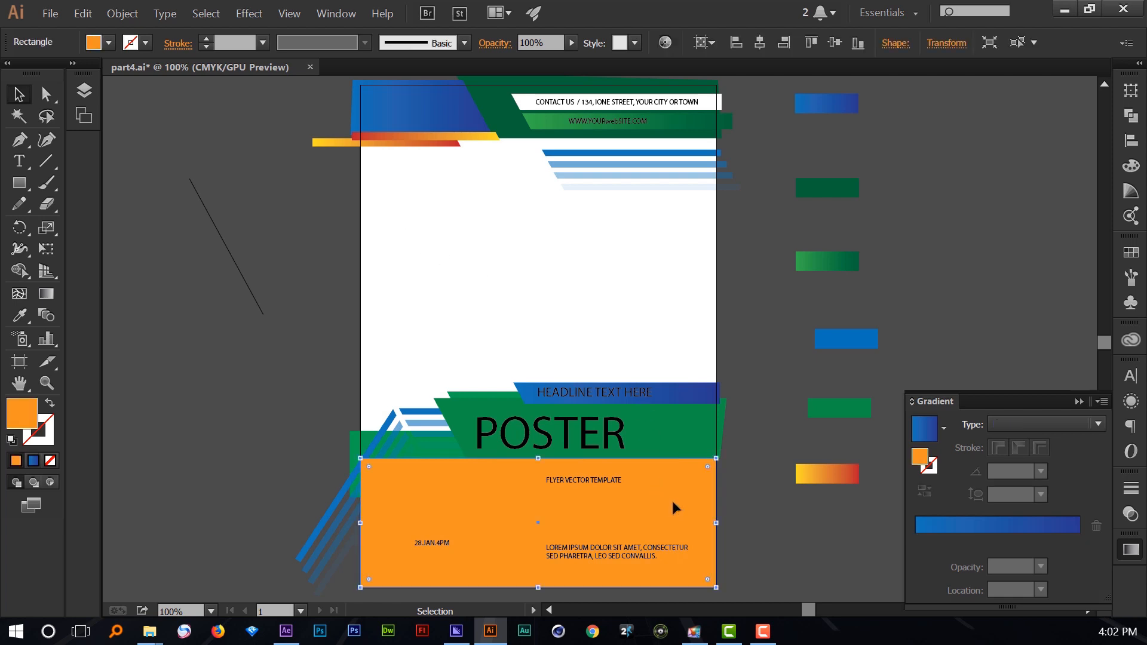
pyautogui.press('i')
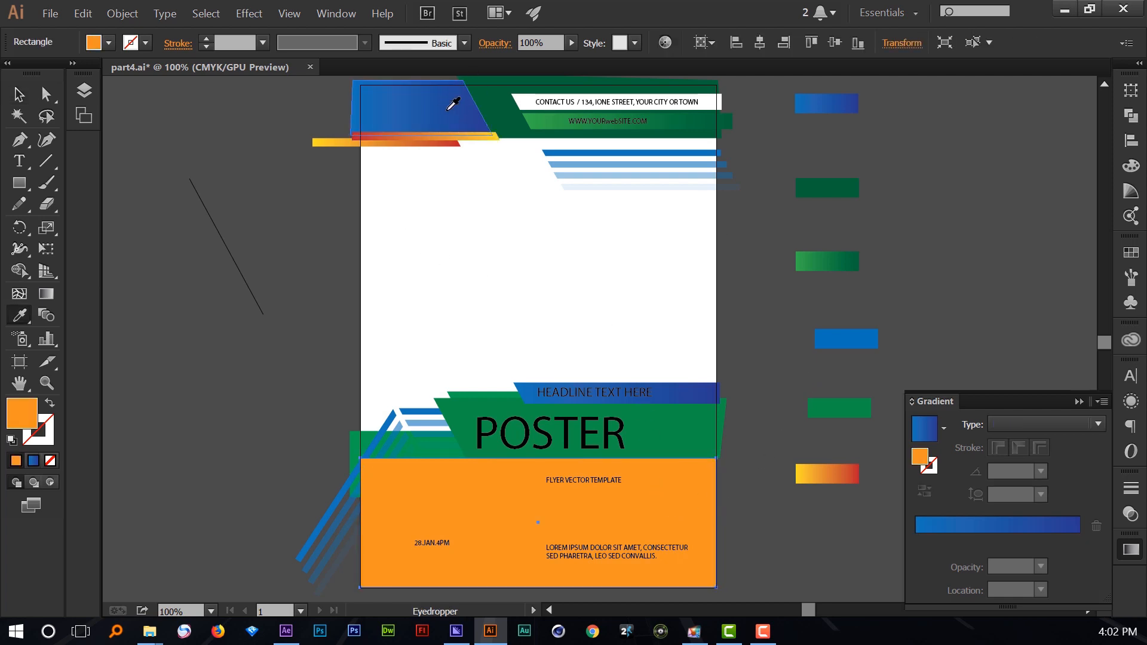
pyautogui.click(825, 103)
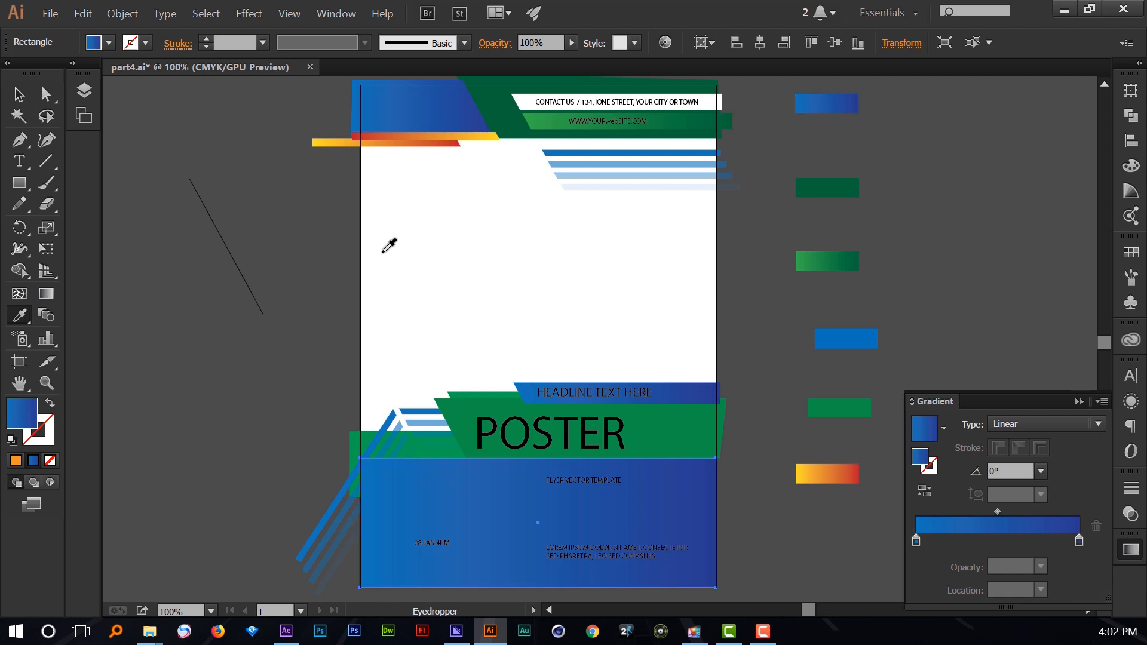
pyautogui.click(29, 101)
pyautogui.click(357, 256)
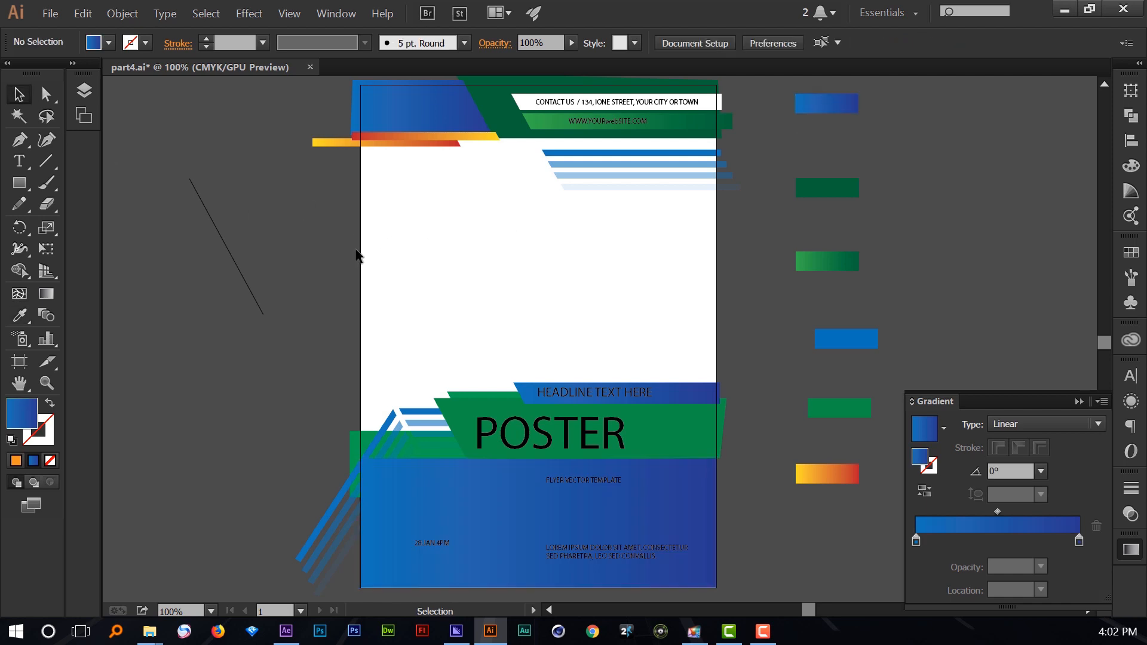
# Fill the green rectangle behind the diagonal stripes with the yellow-to-red gradient from the sample rectangle, and deselect it.
pyautogui.click(353, 439)
pyautogui.press('i')
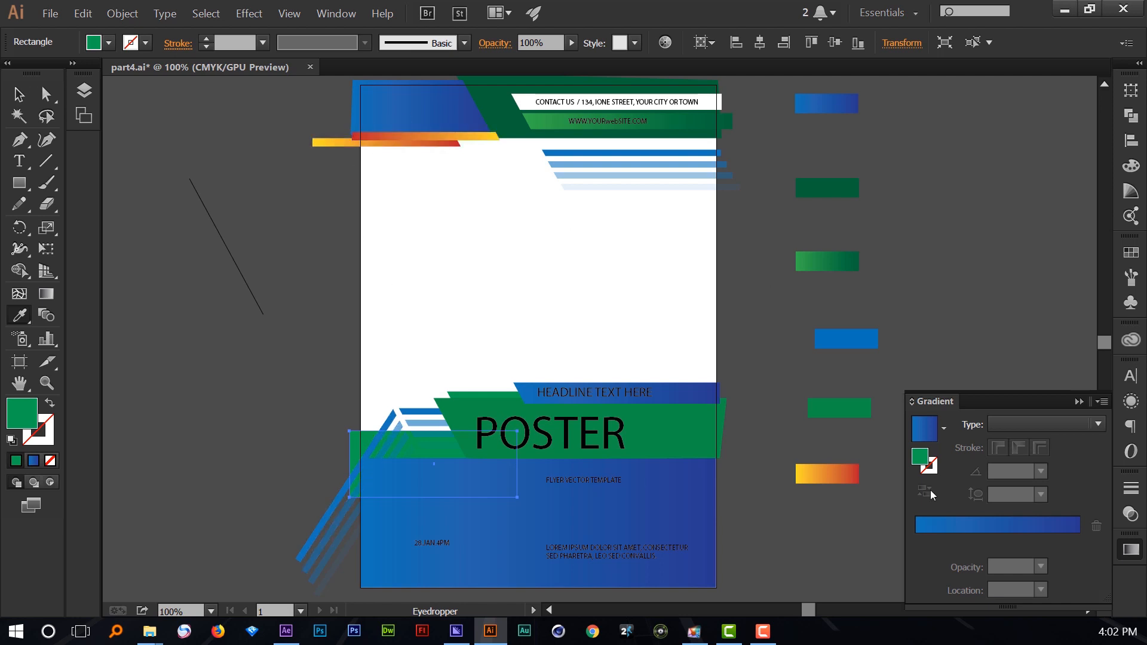
pyautogui.click(827, 473)
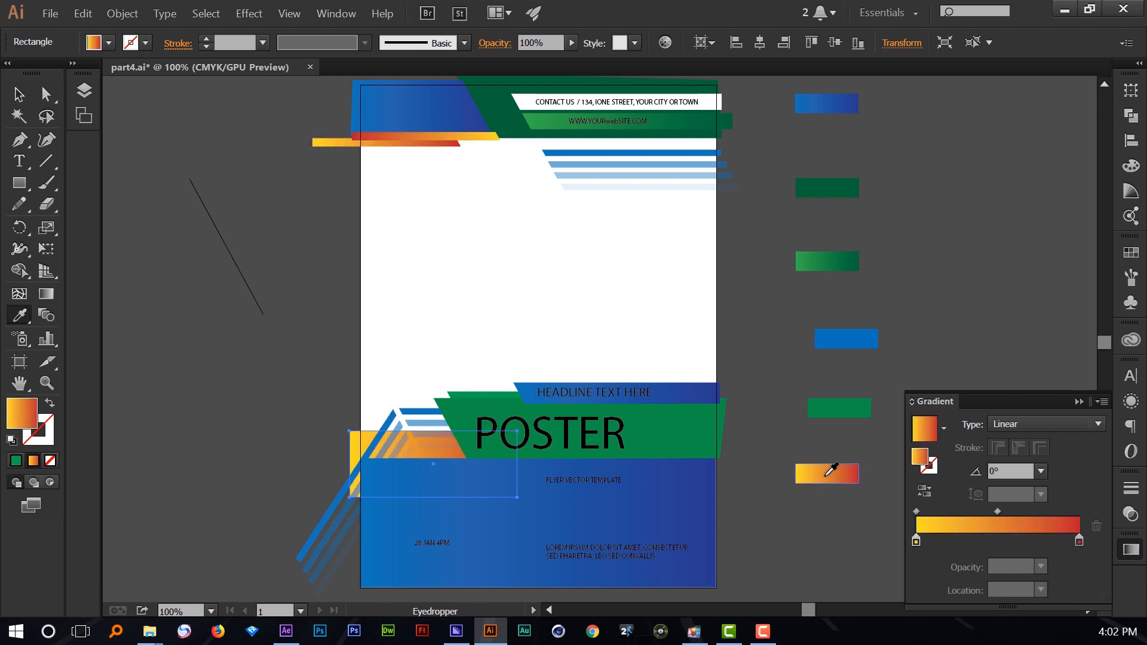
pyautogui.click(18, 94)
pyautogui.click(328, 219)
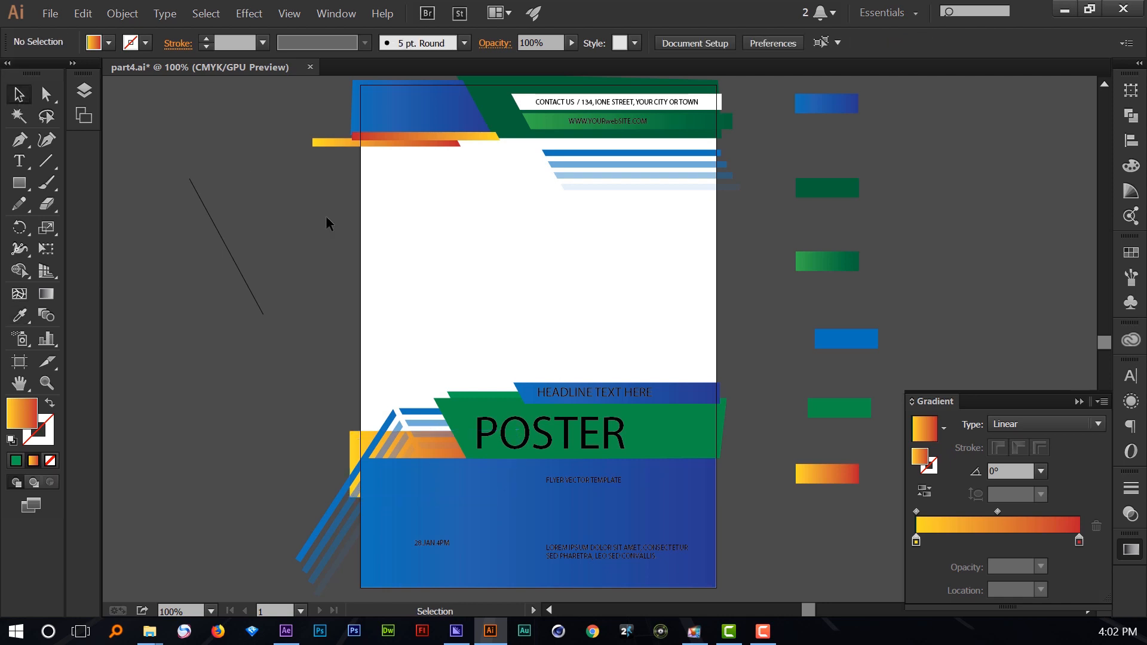
# Fill the narrow green bar behind the headline bar with the sampled yellow-to-red gradient, and deselect it.
pyautogui.click(489, 396)
pyautogui.press('i')
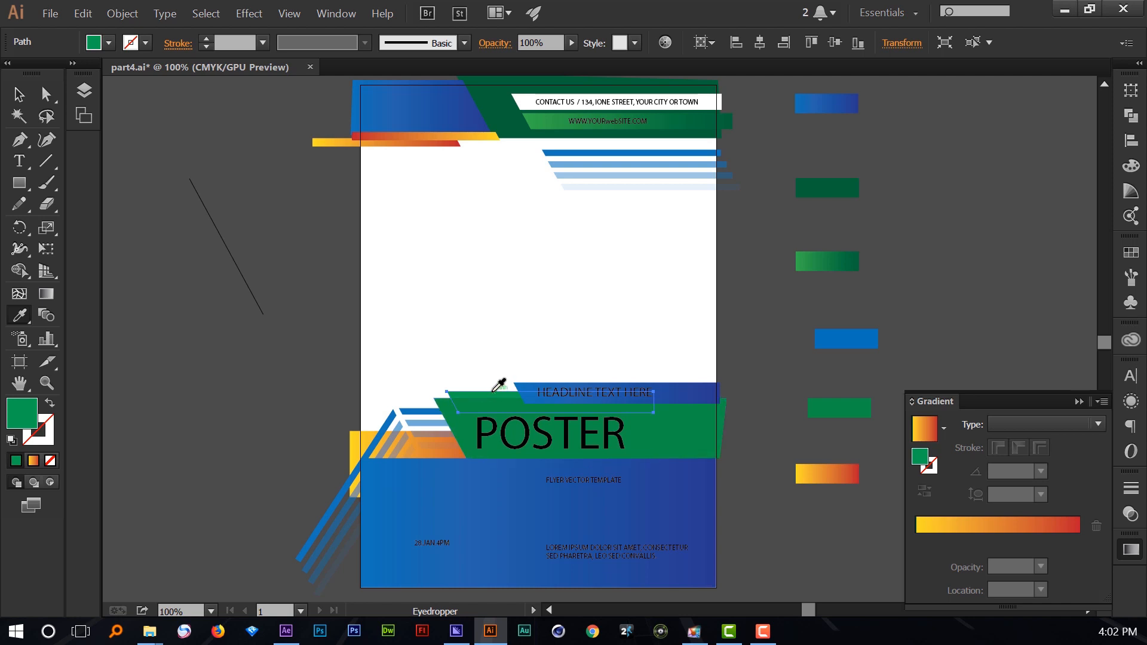
pyautogui.click(820, 473)
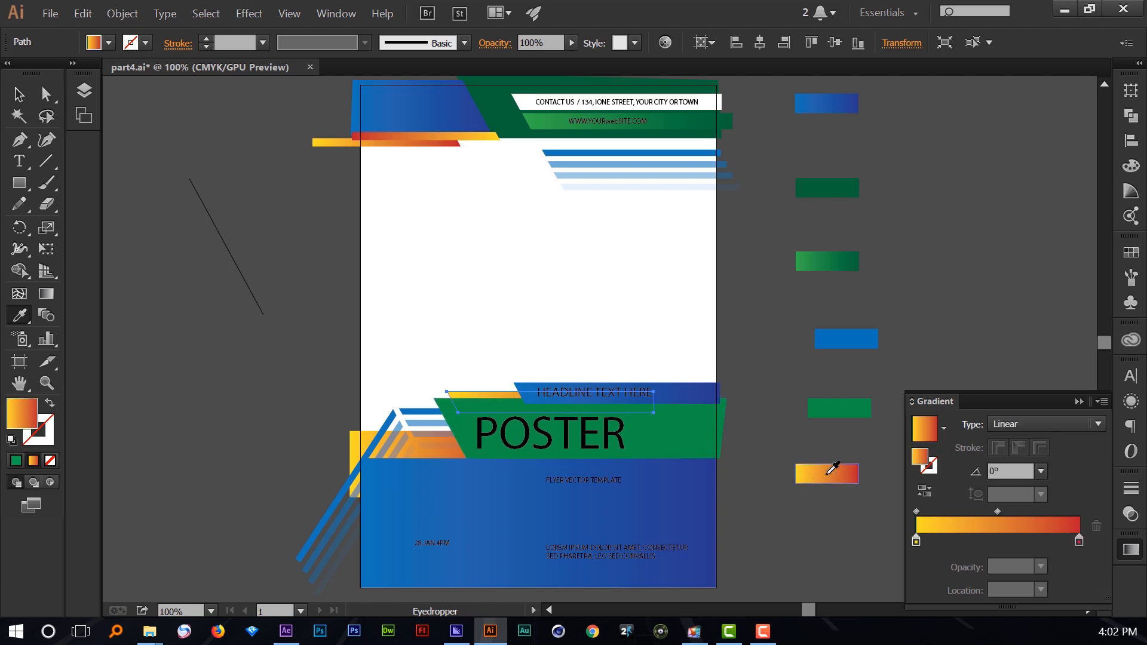
pyautogui.click(19, 94)
pyautogui.click(281, 214)
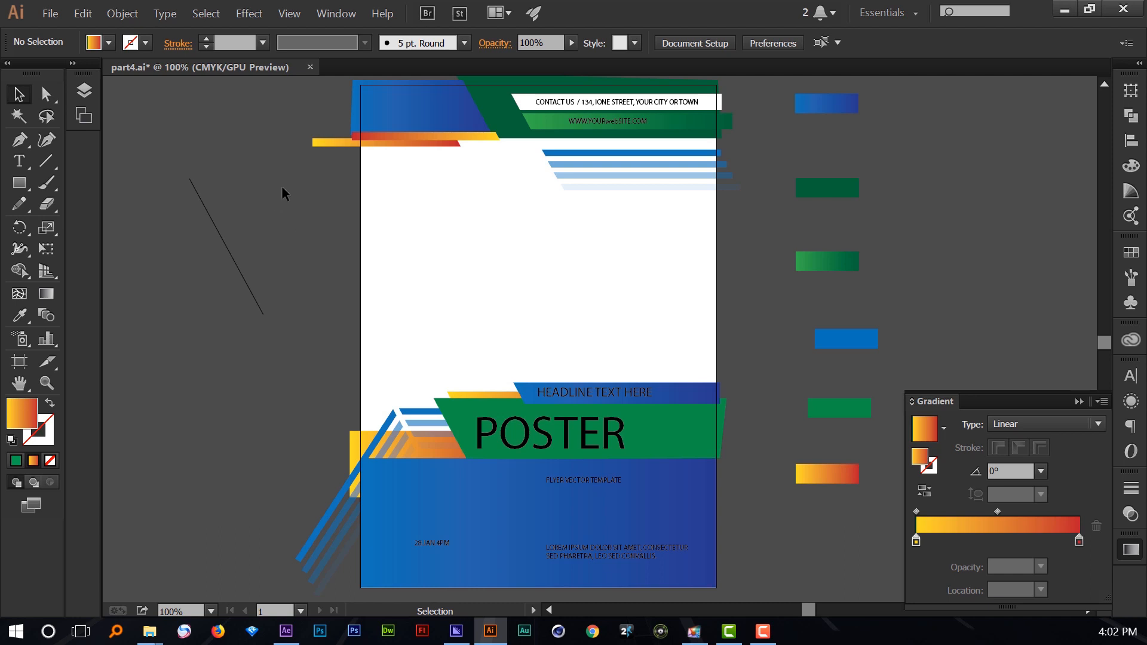
# Fill the banner behind the POSTER title with the dark green from the sample rectangle, and deselect it.
pyautogui.moveTo(289, 202); pyautogui.dragTo(290, 235)
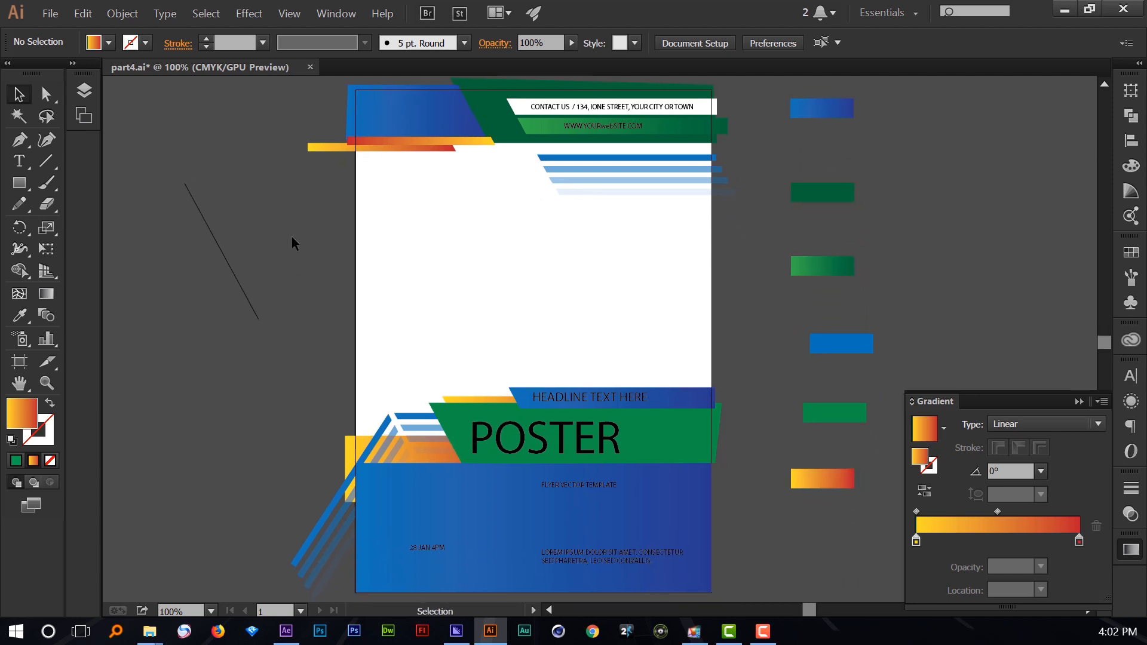
pyautogui.click(662, 431)
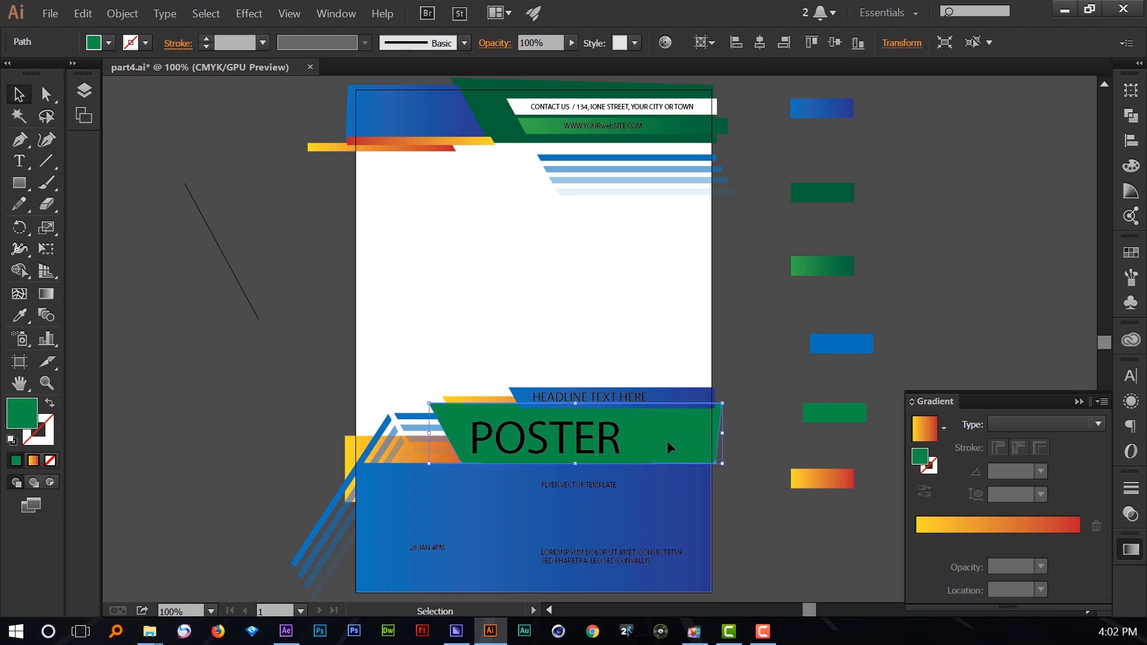
pyautogui.press('i')
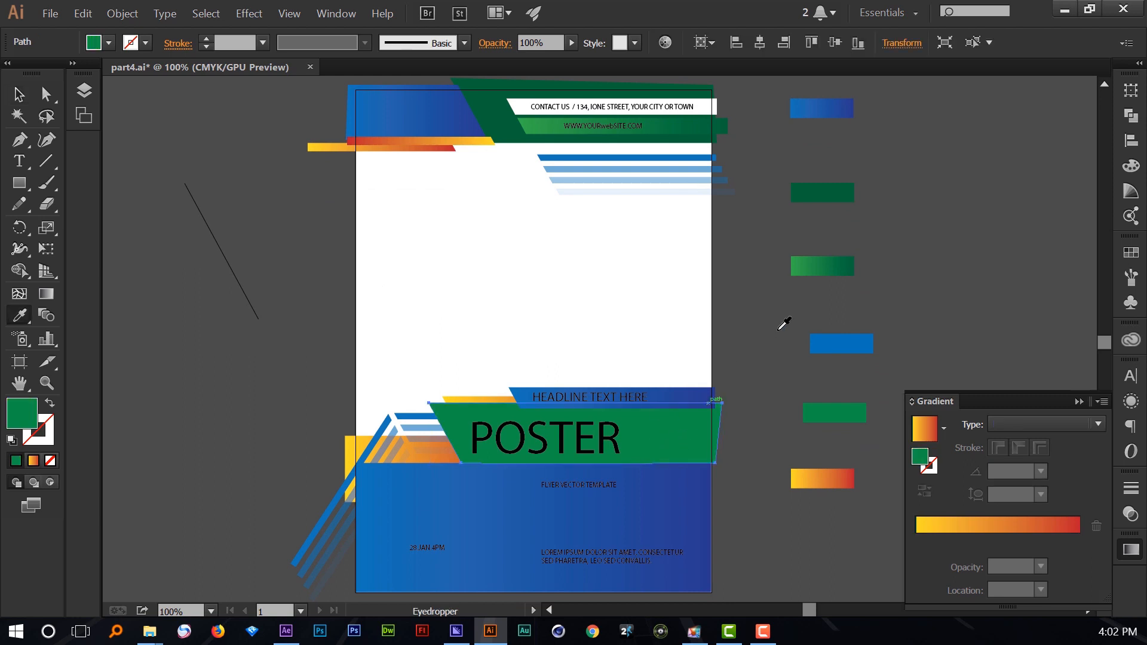
pyautogui.click(804, 194)
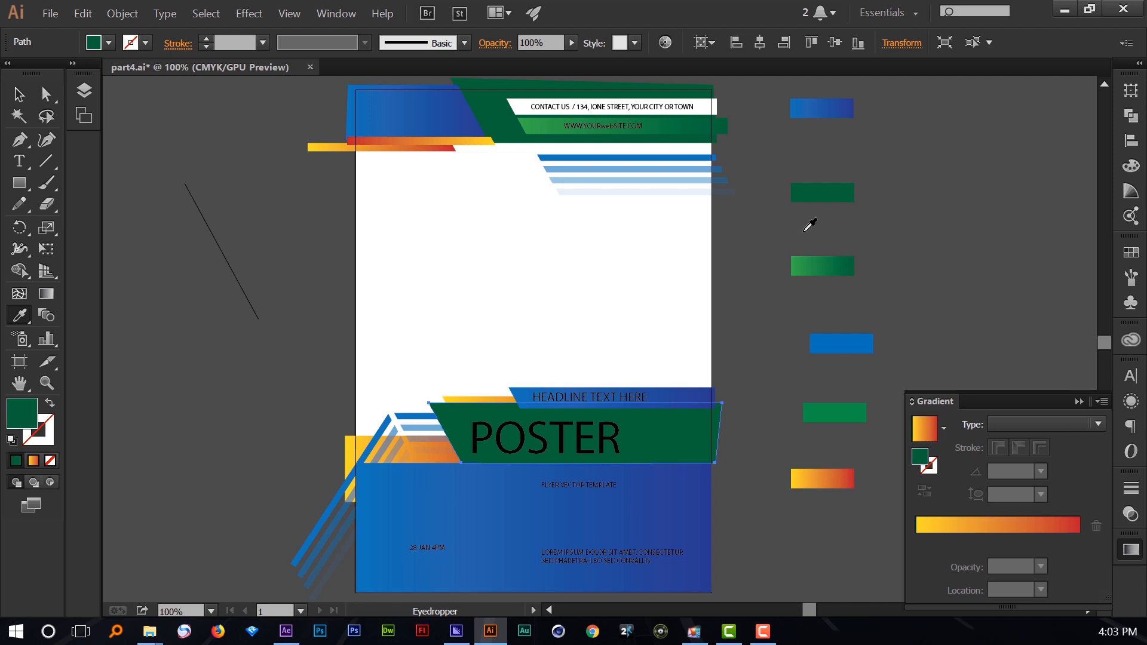
pyautogui.click(19, 115)
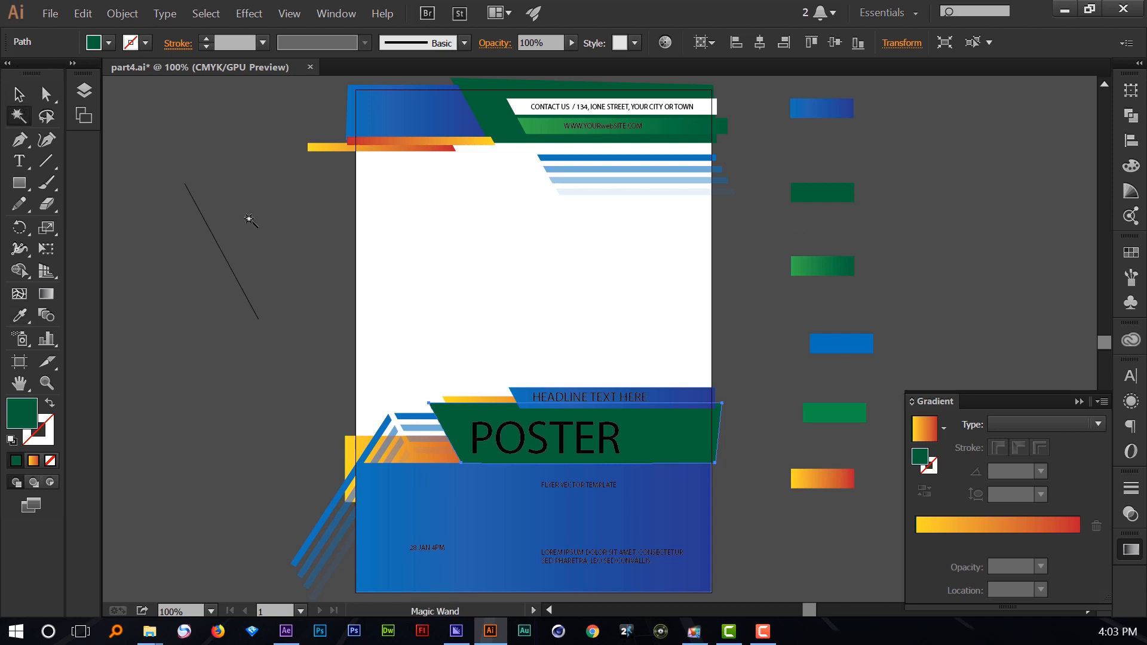
pyautogui.press('v')
pyautogui.click(323, 277)
# Check the recoloured poster as a whole and collapse the gradient settings.
pyautogui.scroll(-1, 324, 277)
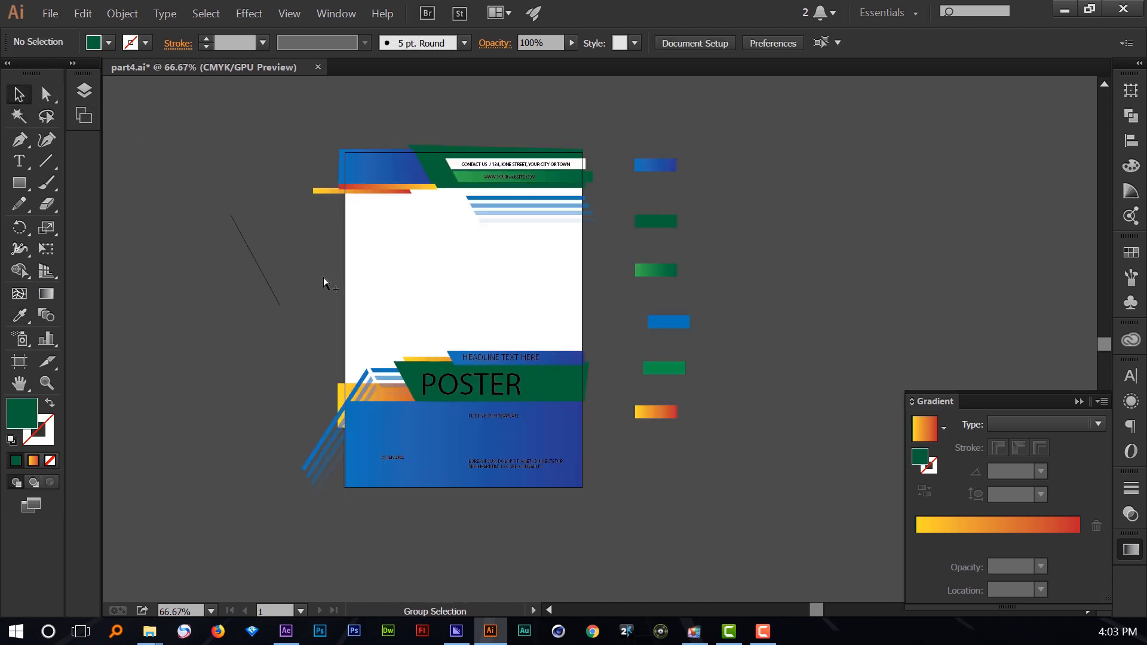
pyautogui.scroll(1, 364, 326)
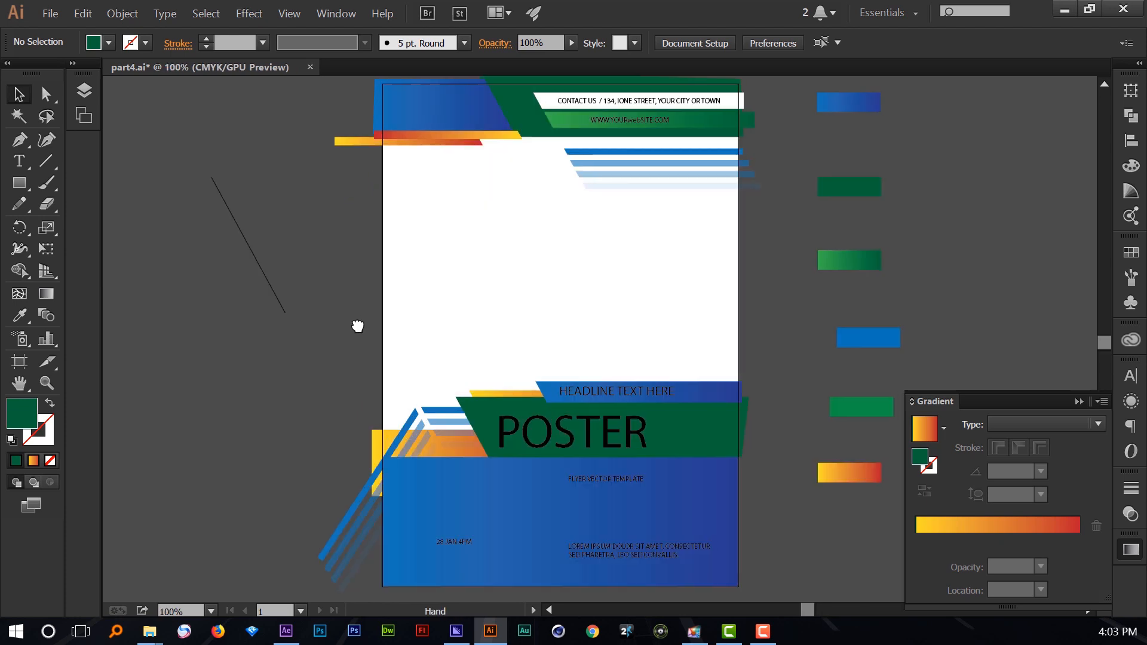
pyautogui.moveTo(357, 326)
pyautogui.mouseDown()
pyautogui.moveTo(348, 333)
pyautogui.moveTo(352, 323)
pyautogui.mouseUp()
pyautogui.scroll(-1, 418, 339)
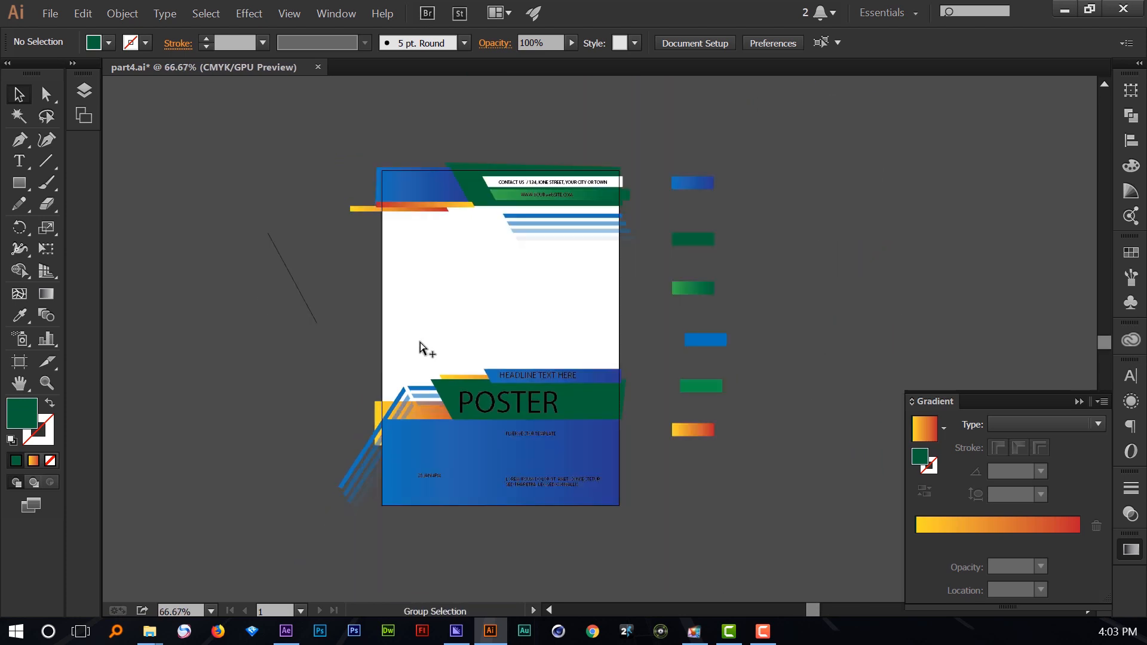
pyautogui.scroll(1, 486, 321)
pyautogui.scroll(-1, 486, 320)
pyautogui.scroll(1, 431, 321)
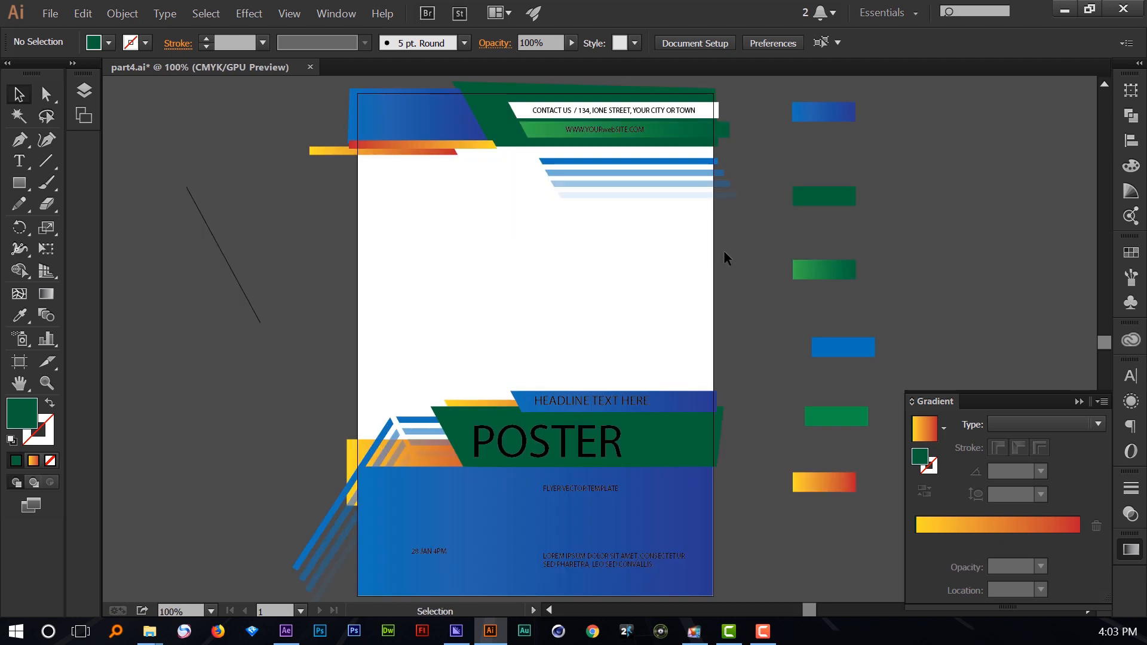
pyautogui.click(1077, 402)
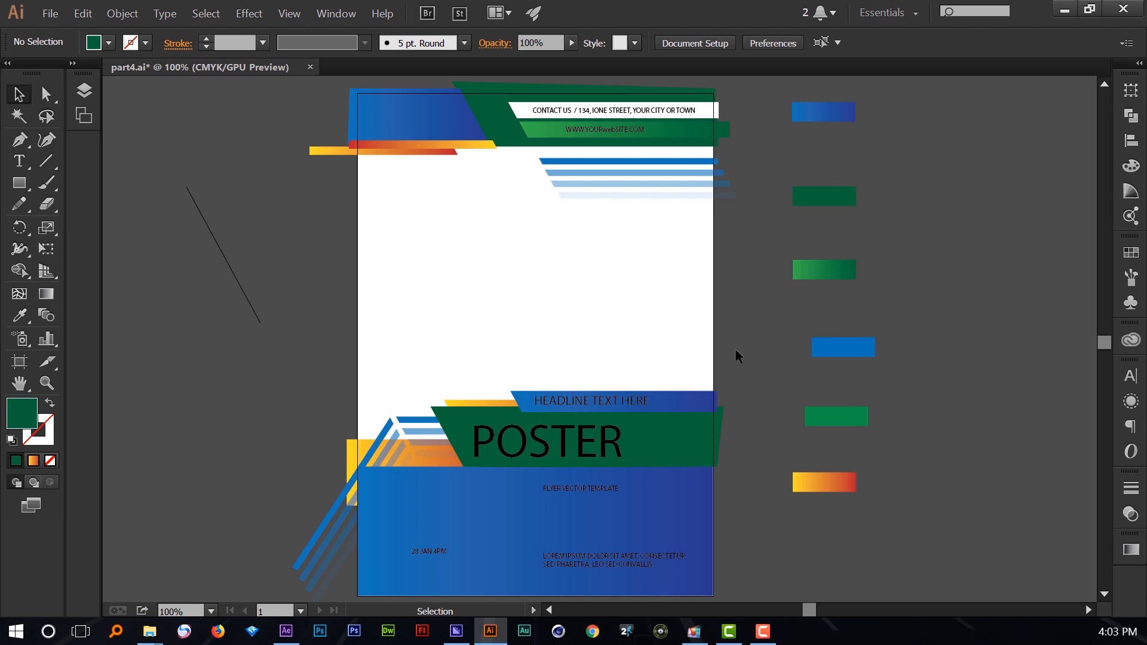